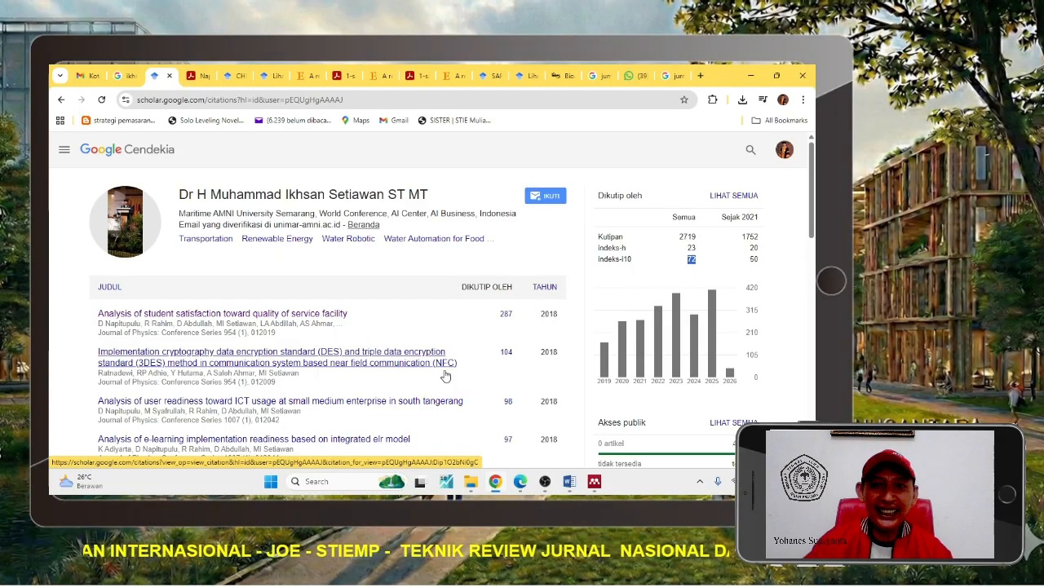
Examine the citation metrics and the list of publications on the Maritime AMNI University researcher's Google Scholar profile.
scroll(468, 290, down, 1)
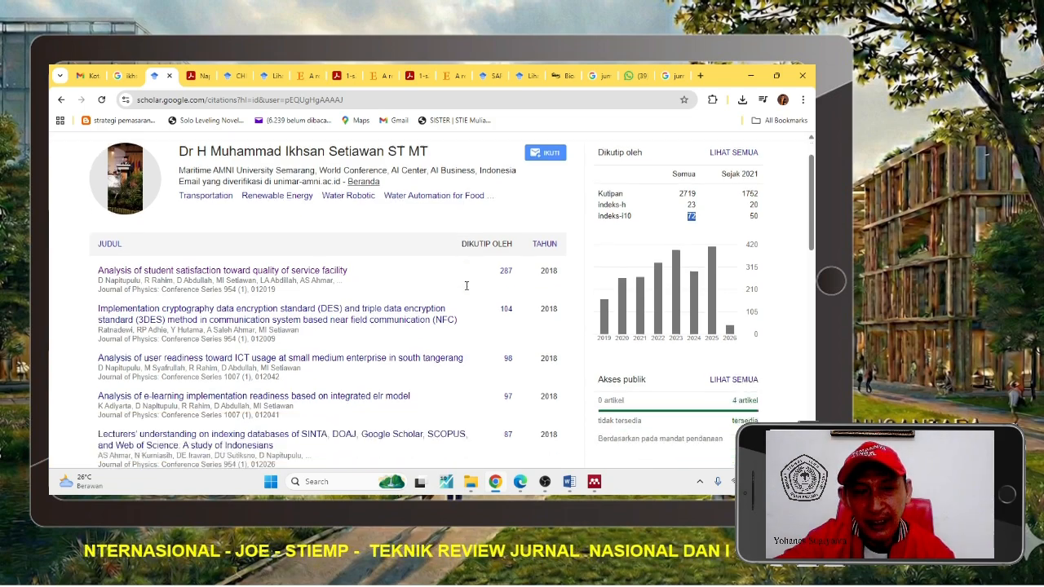
scroll(468, 291, up, 1)
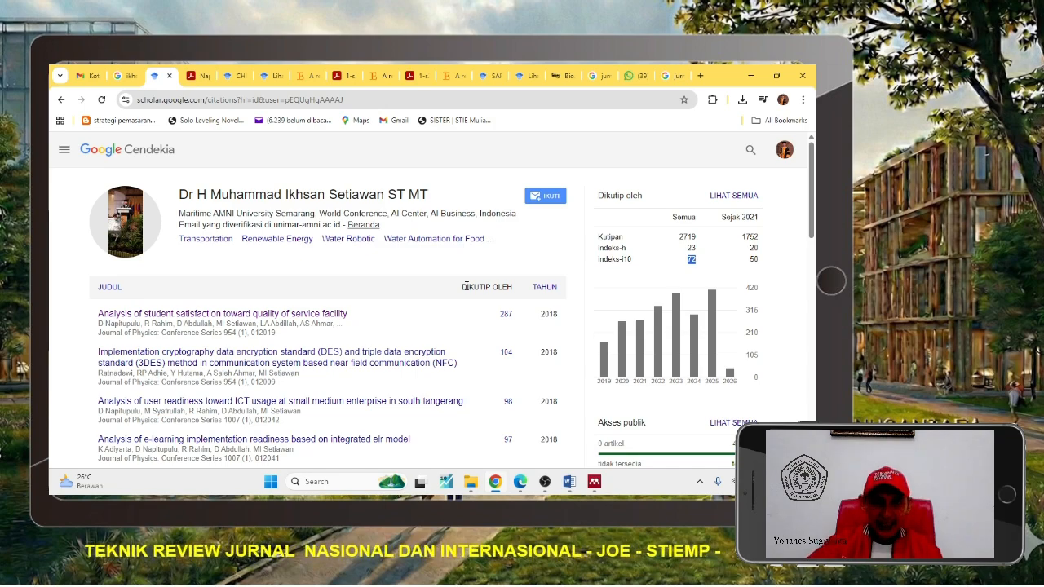
scroll(430, 259, down, 1)
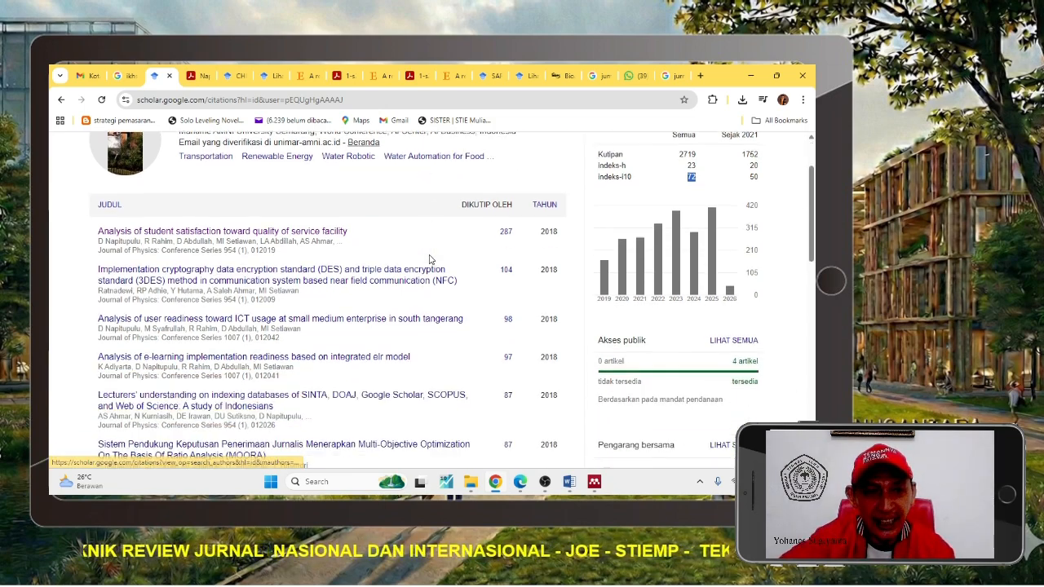
scroll(430, 259, down, 1)
scroll(430, 259, up, 2)
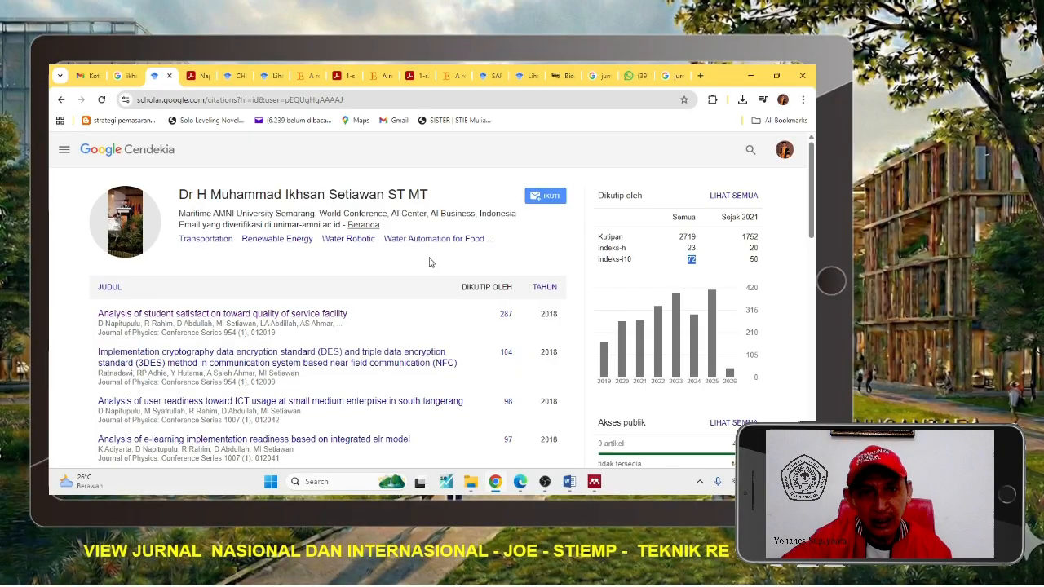
scroll(431, 262, down, 1)
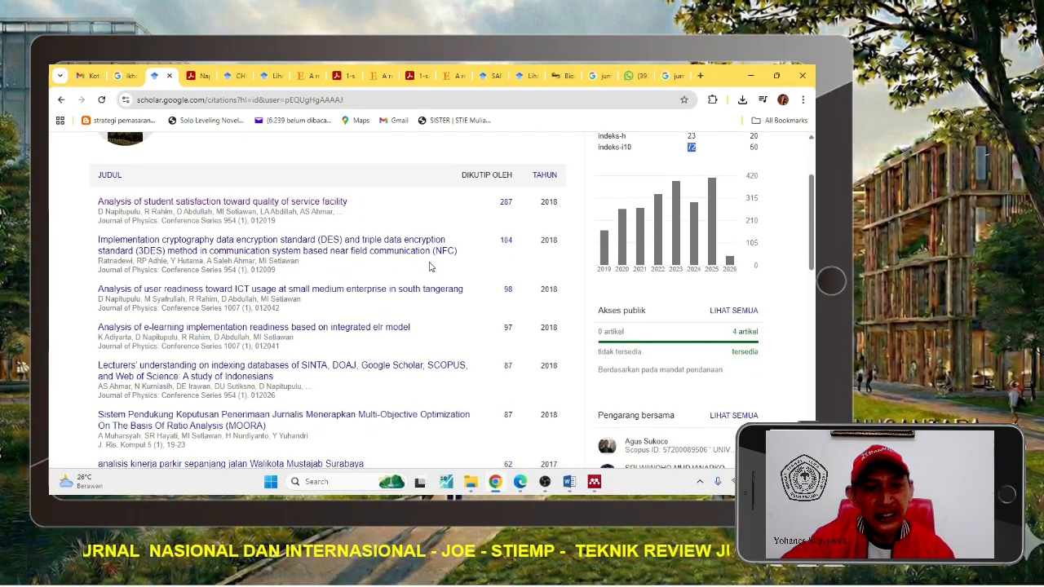
scroll(431, 267, down, 7)
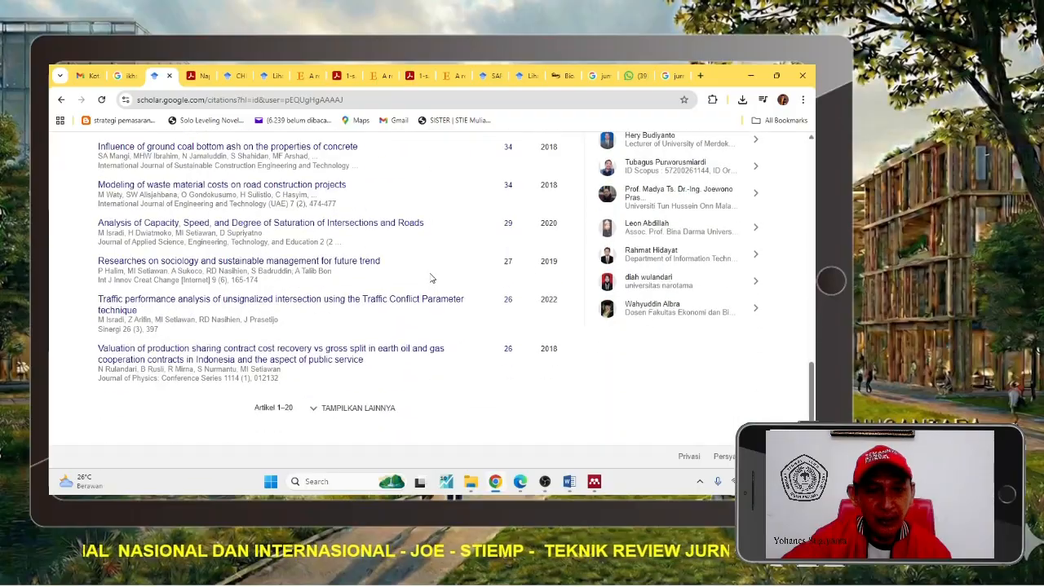
scroll(433, 278, up, 1)
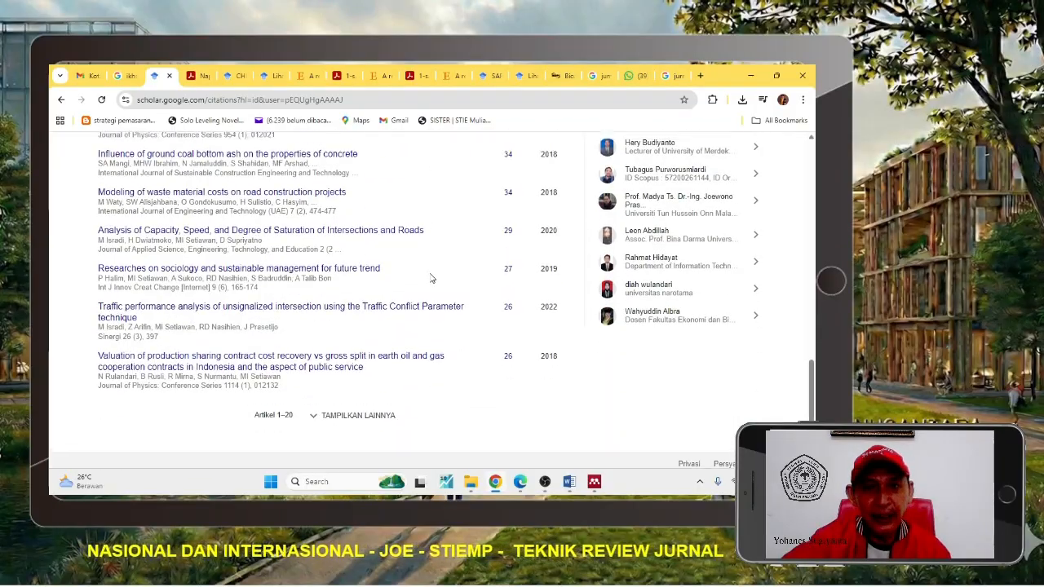
scroll(432, 278, up, 8)
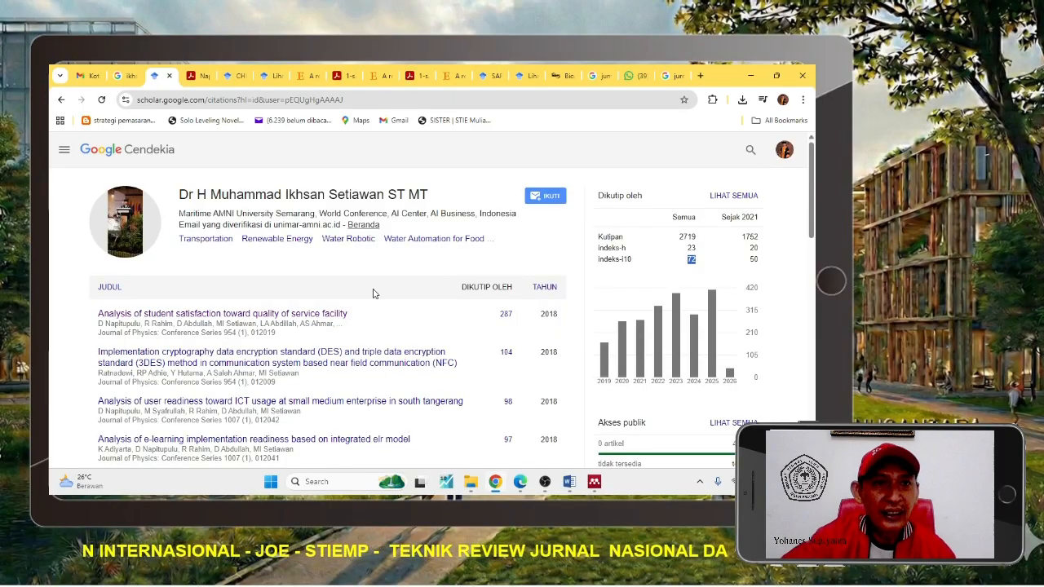
View the UPSI researcher's profile and the record of the article on nanotechnological applications for surface water pollution.
click(235, 77)
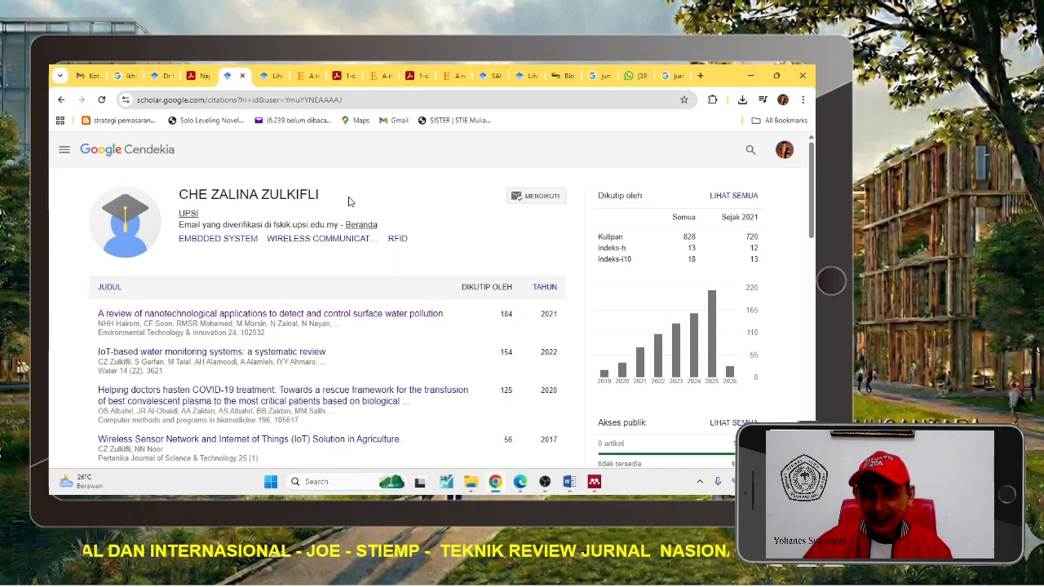
click(326, 313)
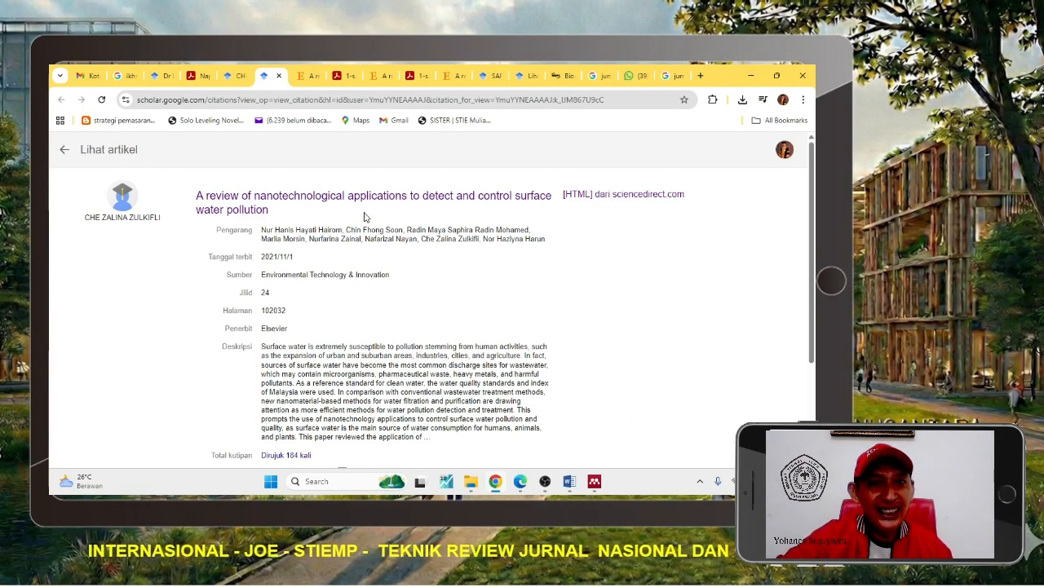
Review the Universitas Padjadjaran researcher's profile, highlighting the researcher's name and total citations and looking through the publication list.
click(521, 77)
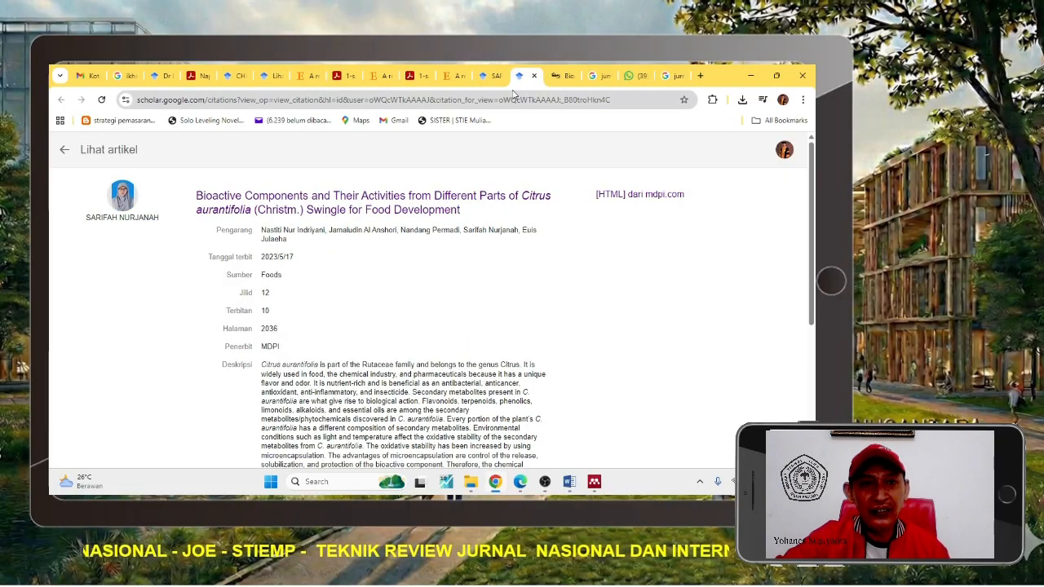
click(492, 78)
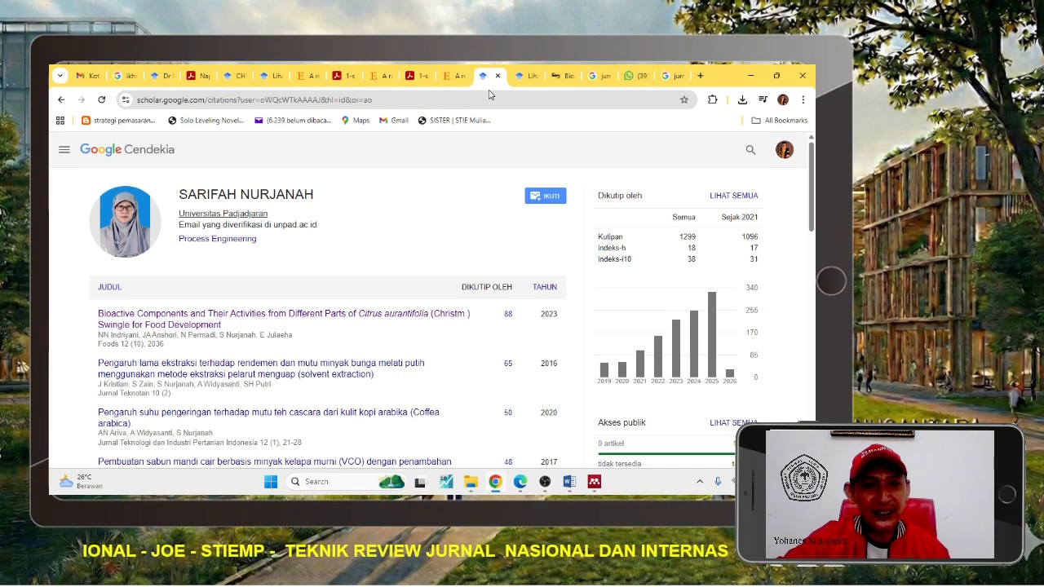
scroll(461, 237, down, 1)
scroll(461, 236, up, 1)
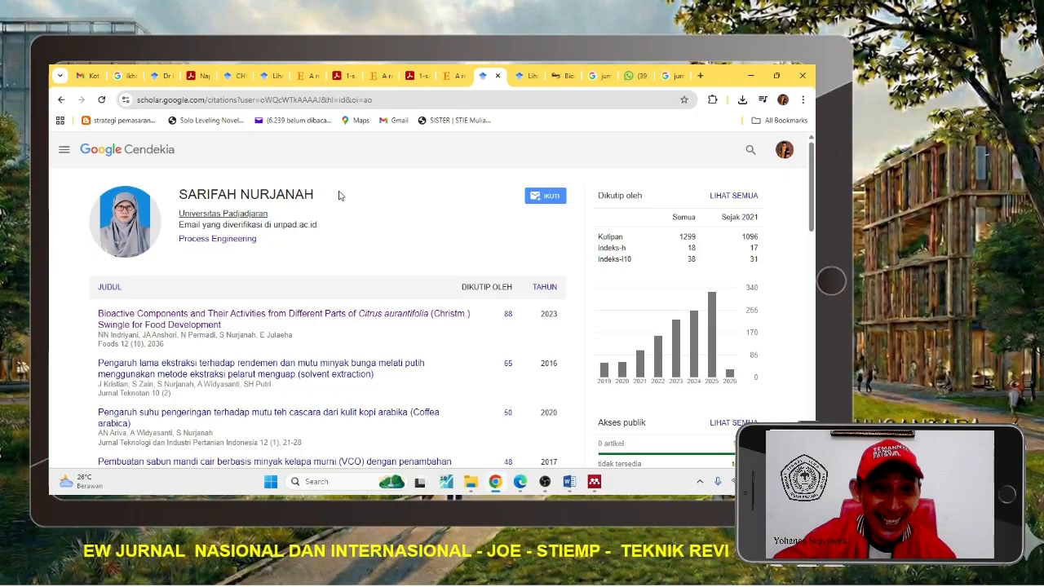
drag(340, 196, 179, 195)
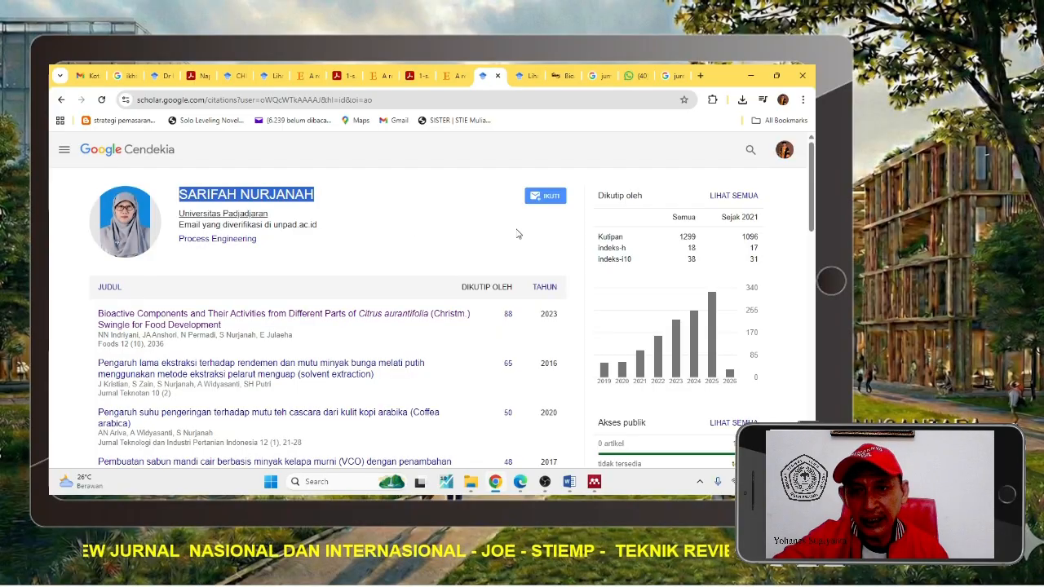
drag(726, 243, 523, 279)
scroll(513, 282, down, 2)
scroll(508, 284, down, 2)
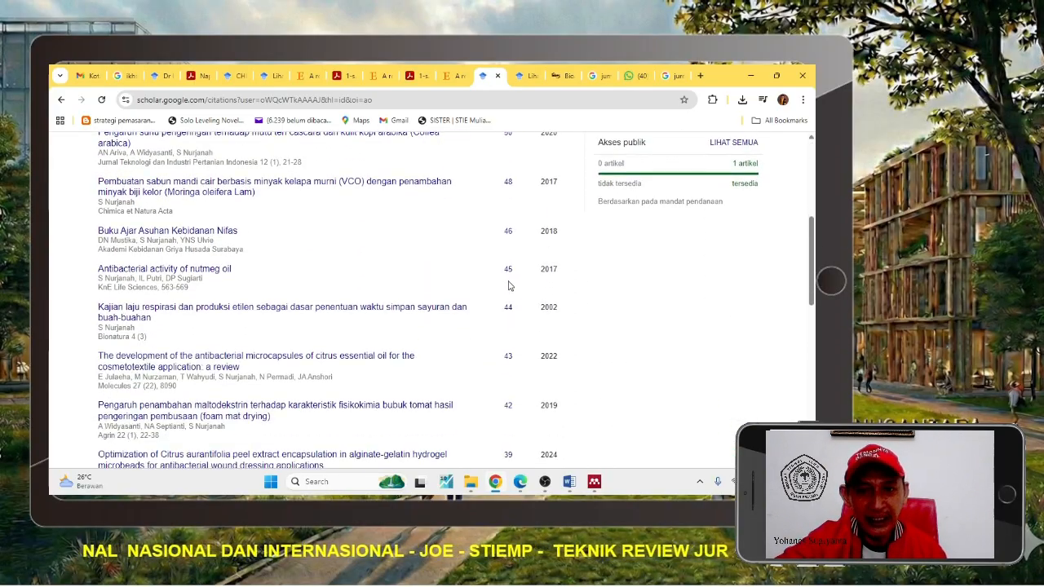
scroll(512, 298, up, 4)
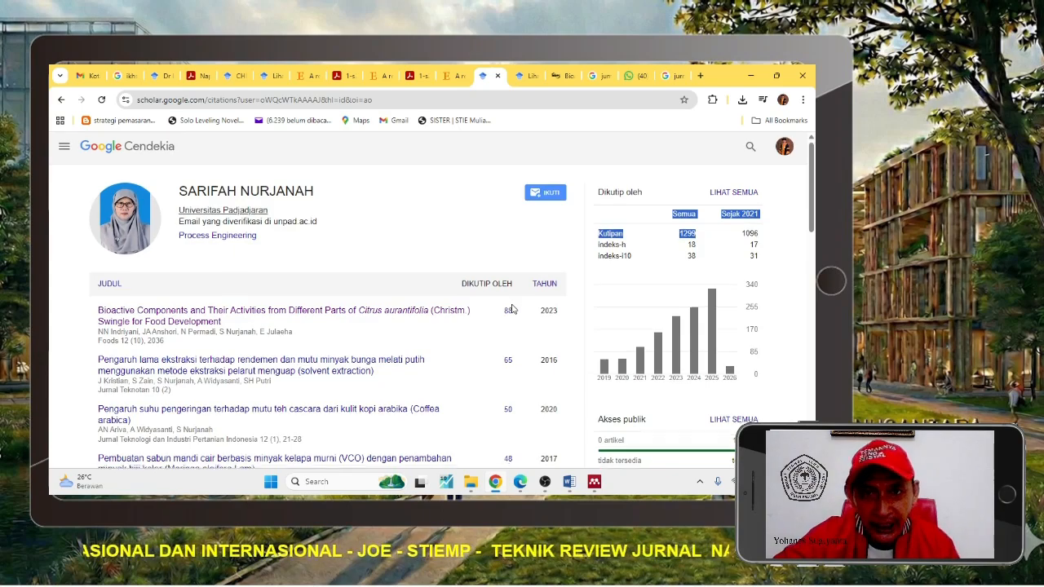
scroll(513, 307, down, 1)
scroll(513, 307, up, 1)
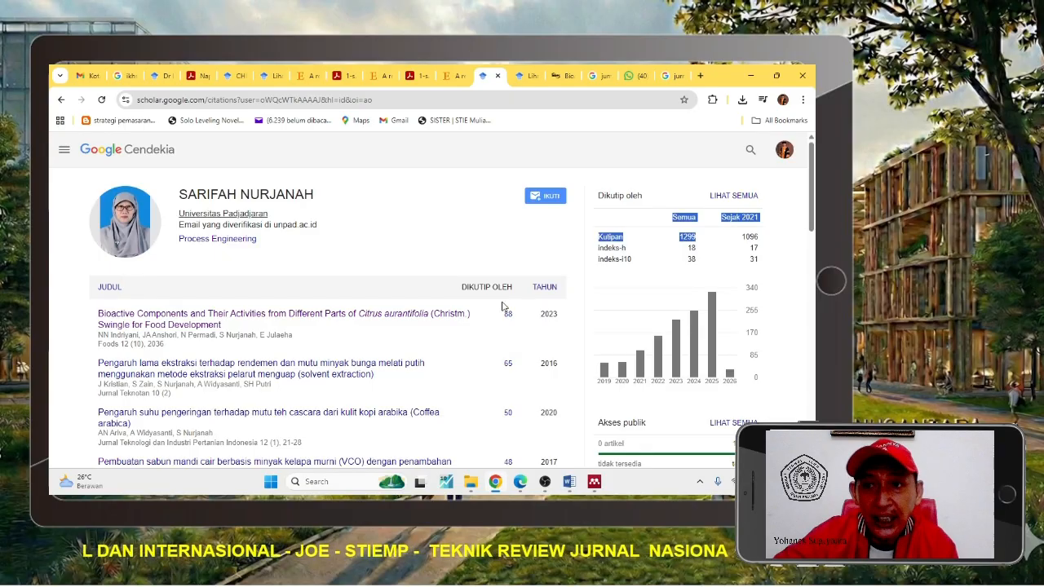
Return to the Maritime AMNI University researcher's profile, view the student satisfaction paper's PDF and close it.
click(166, 76)
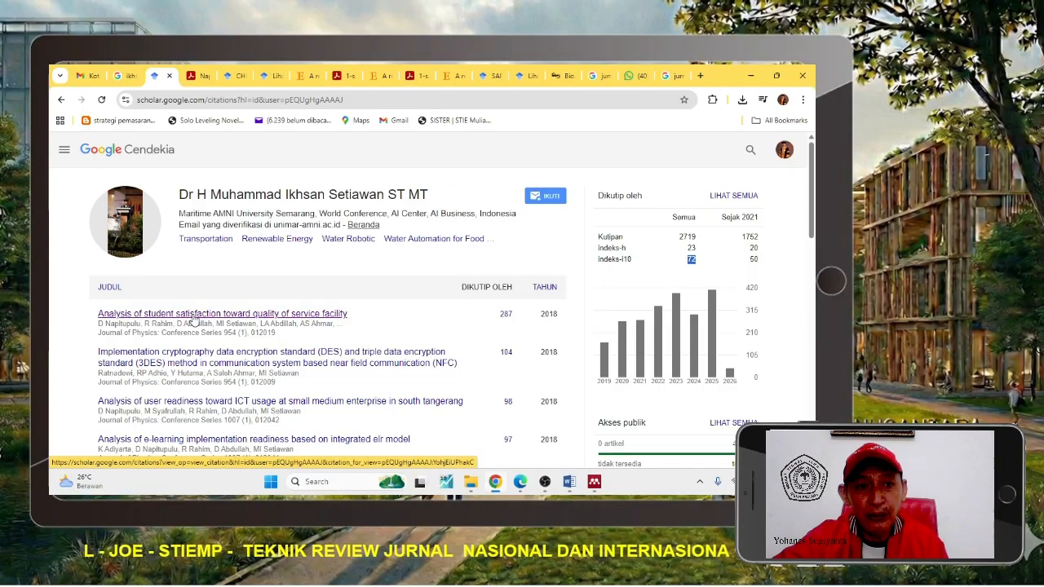
right_click(283, 319)
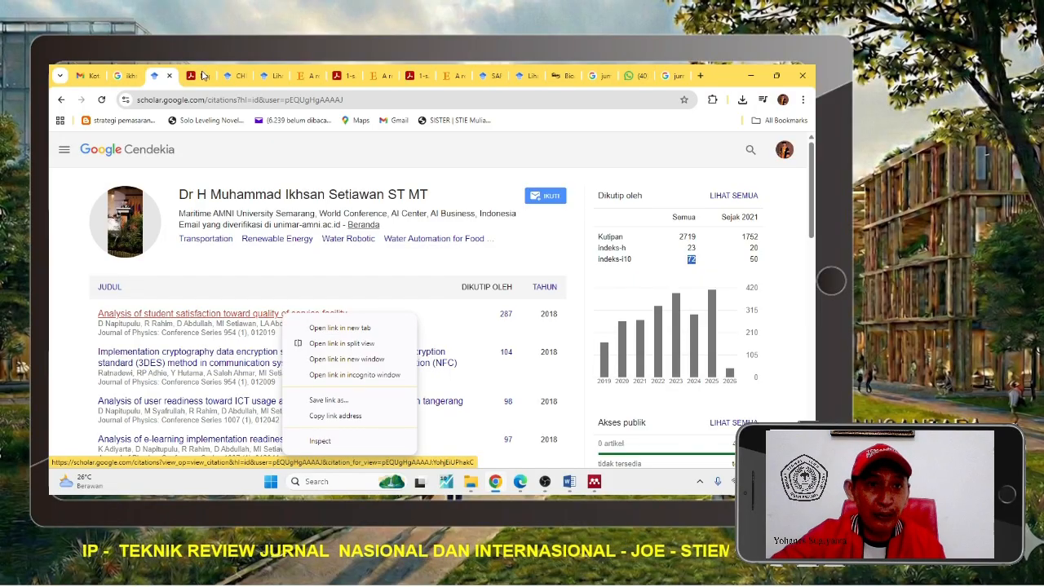
click(353, 330)
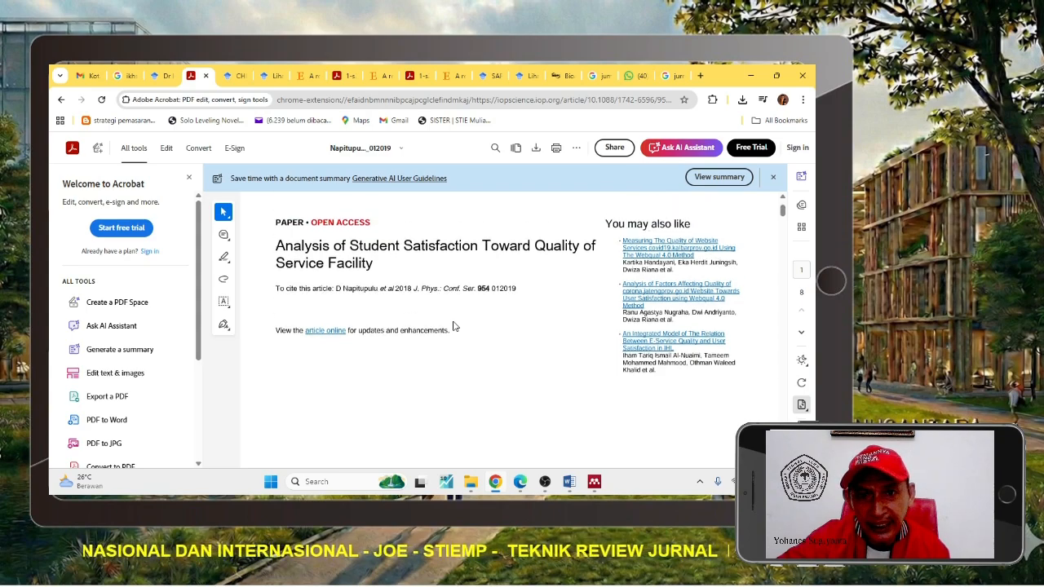
click(206, 75)
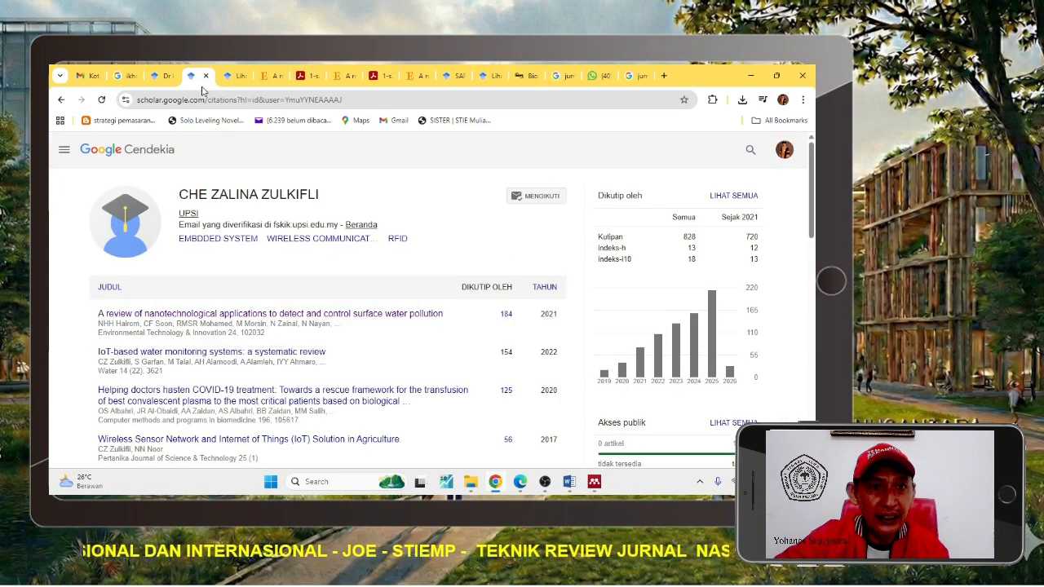
Open the surface water pollution review article from the UPSI researcher's profile in a new tab and switch to it.
right_click(215, 320)
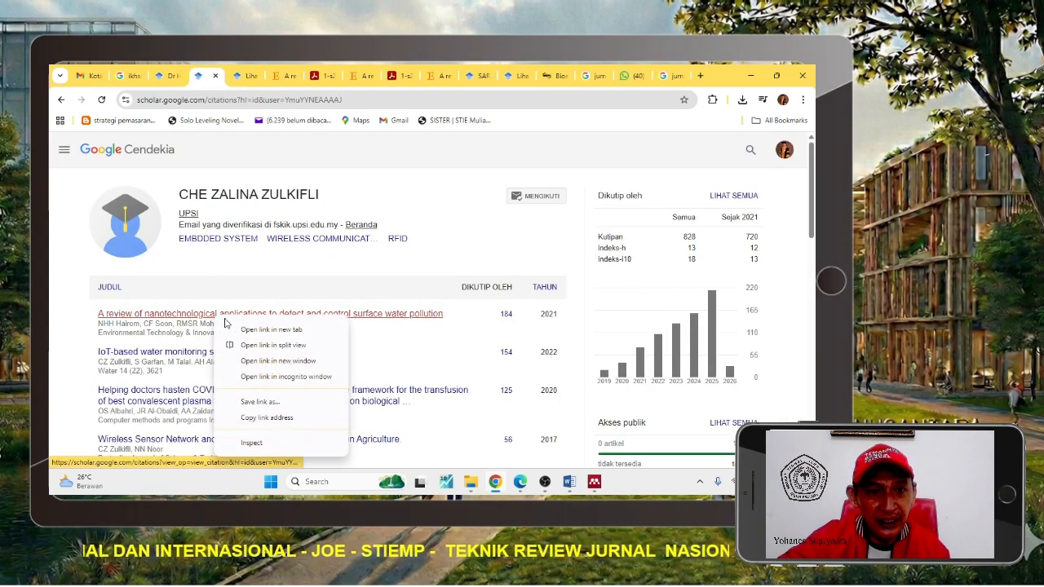
click(270, 329)
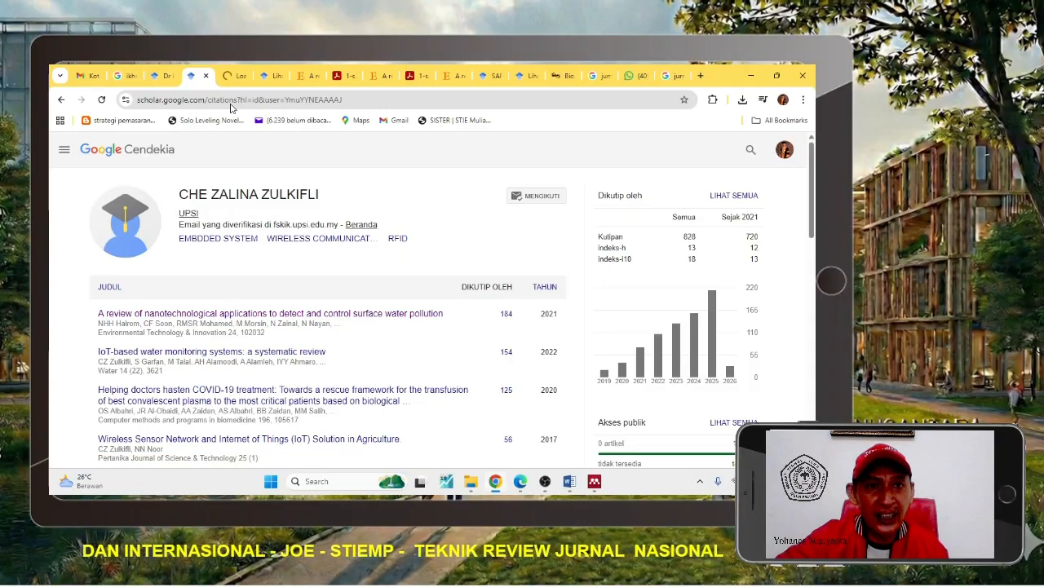
click(233, 76)
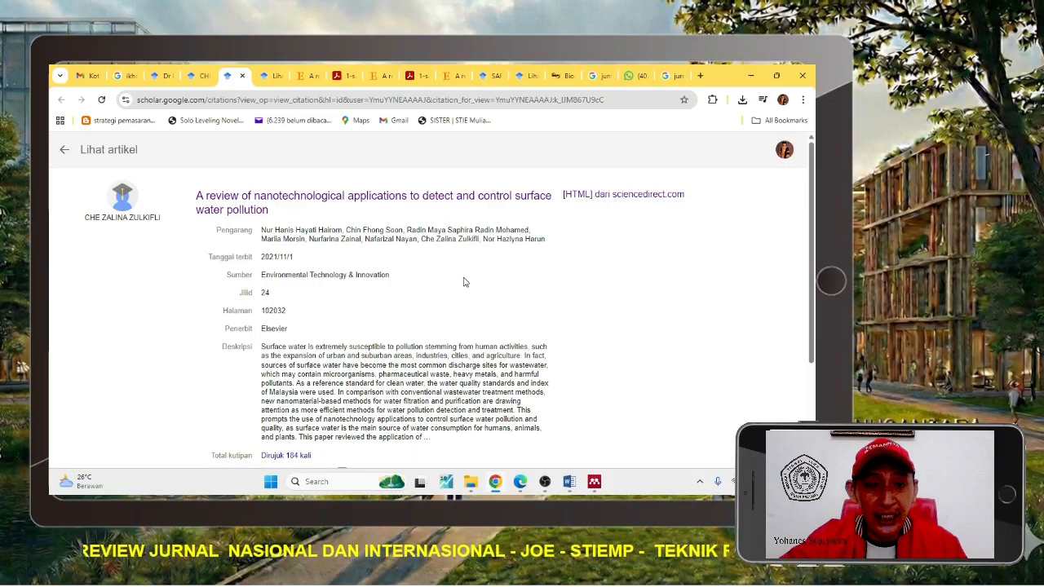
Examine the article record's description and yearly citation chart, highlighting the total citation entry.
scroll(492, 335, down, 3)
scroll(491, 336, up, 3)
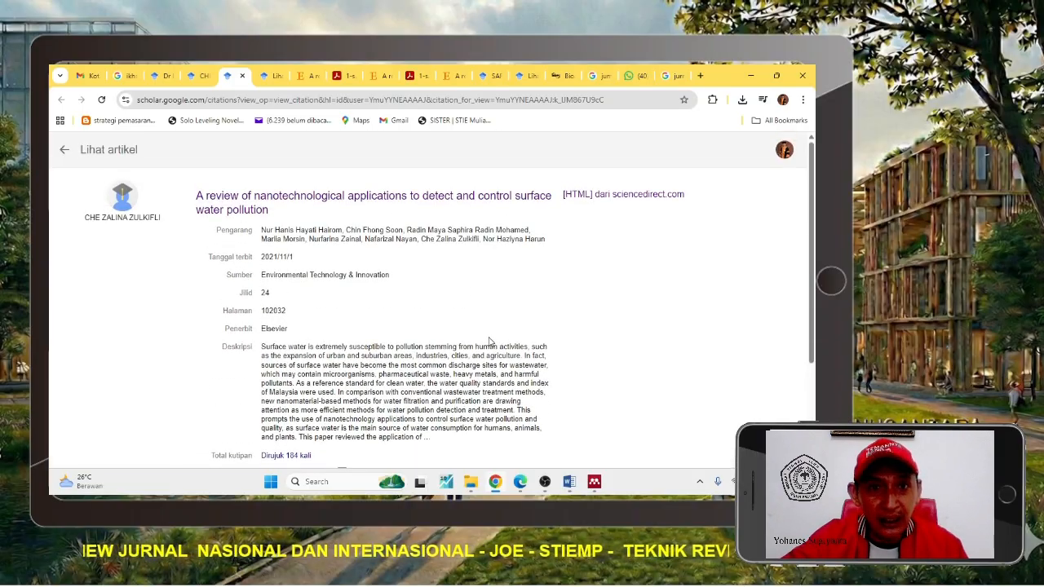
scroll(489, 337, down, 3)
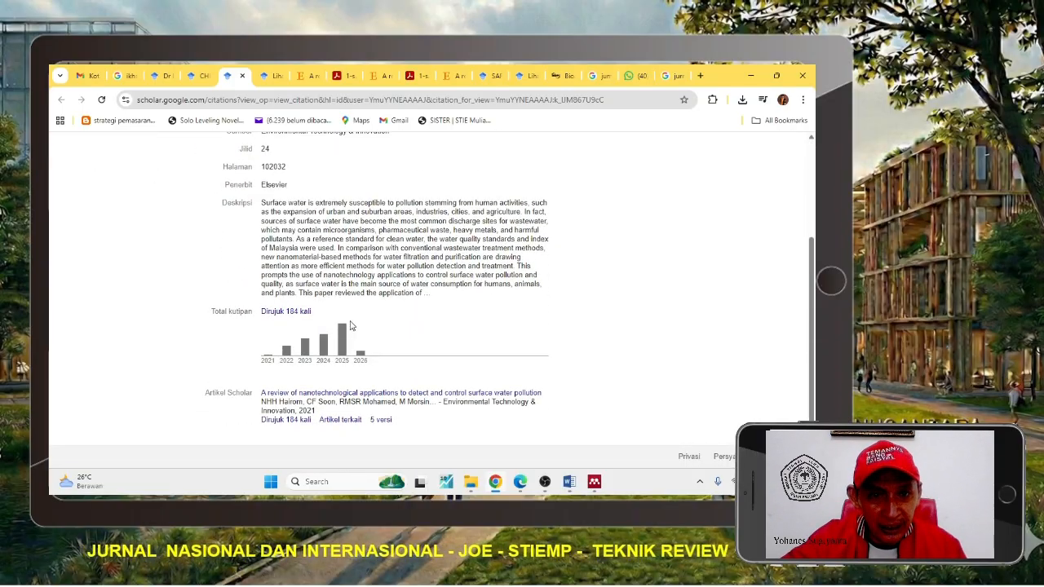
drag(318, 315, 262, 311)
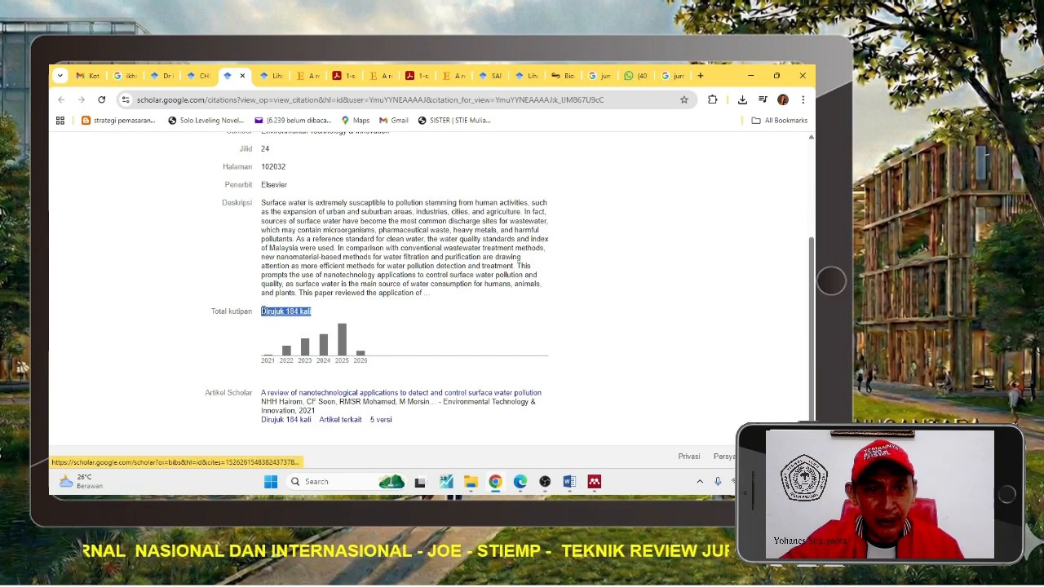
click(648, 305)
scroll(650, 306, up, 3)
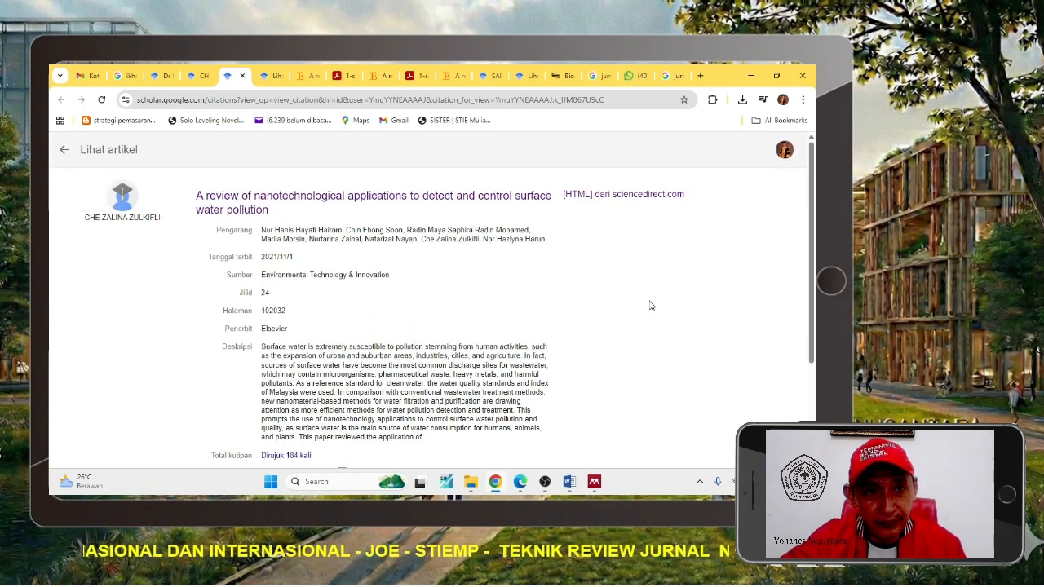
Open the full article on ScienceDirect in a new tab and complete the human verification.
right_click(412, 200)
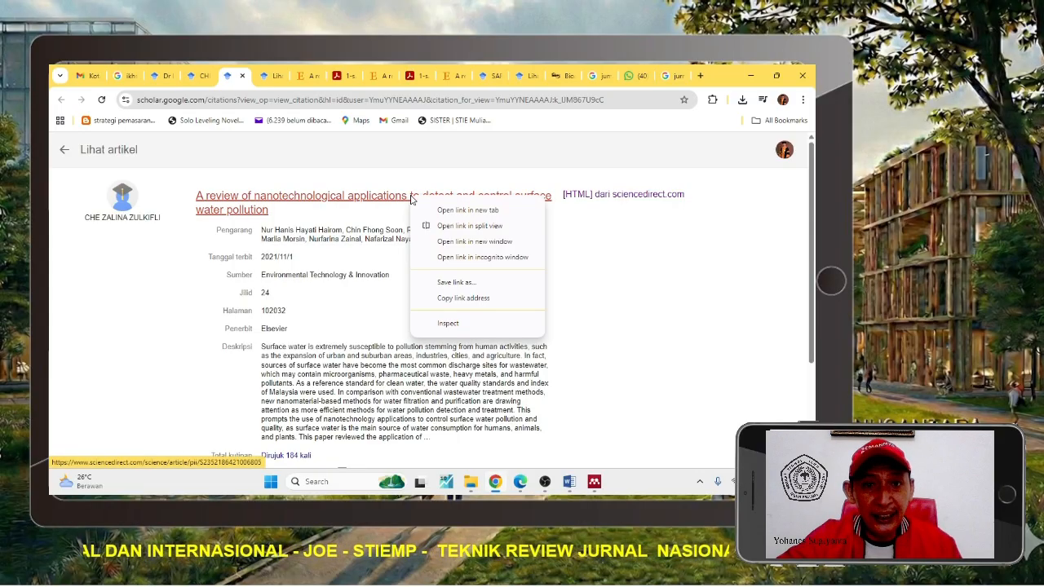
click(444, 209)
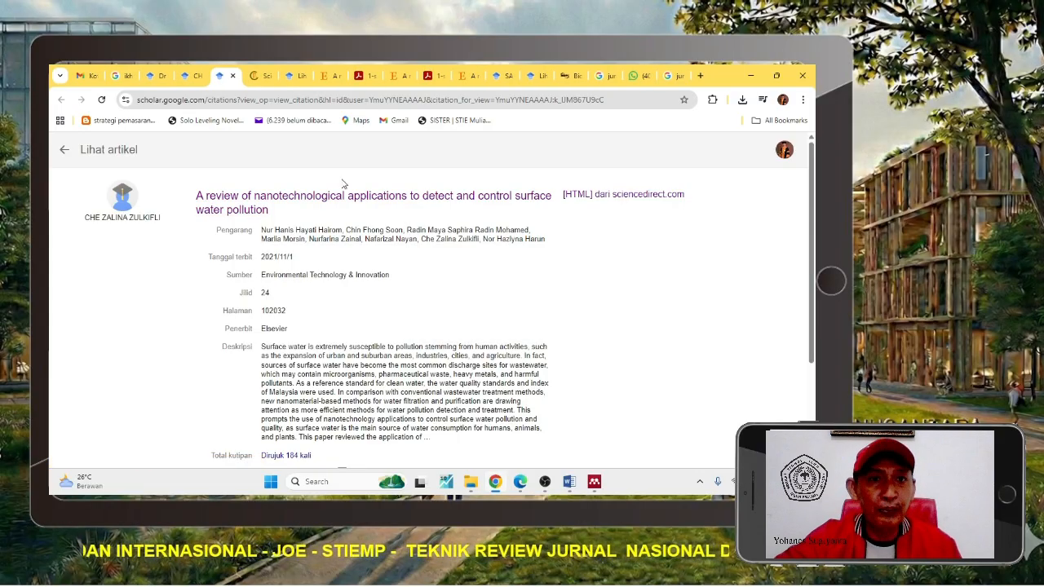
click(263, 75)
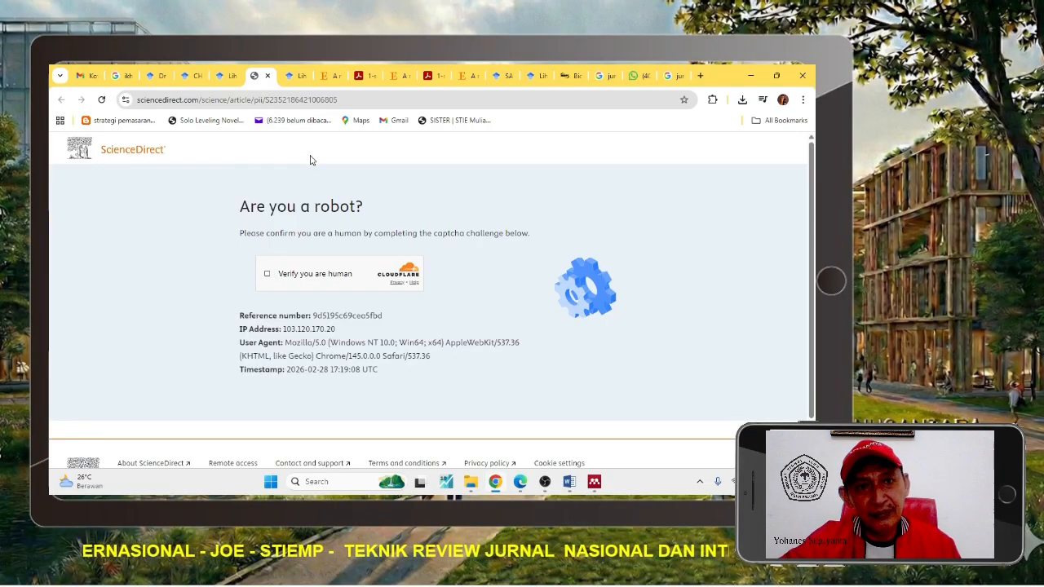
click(263, 279)
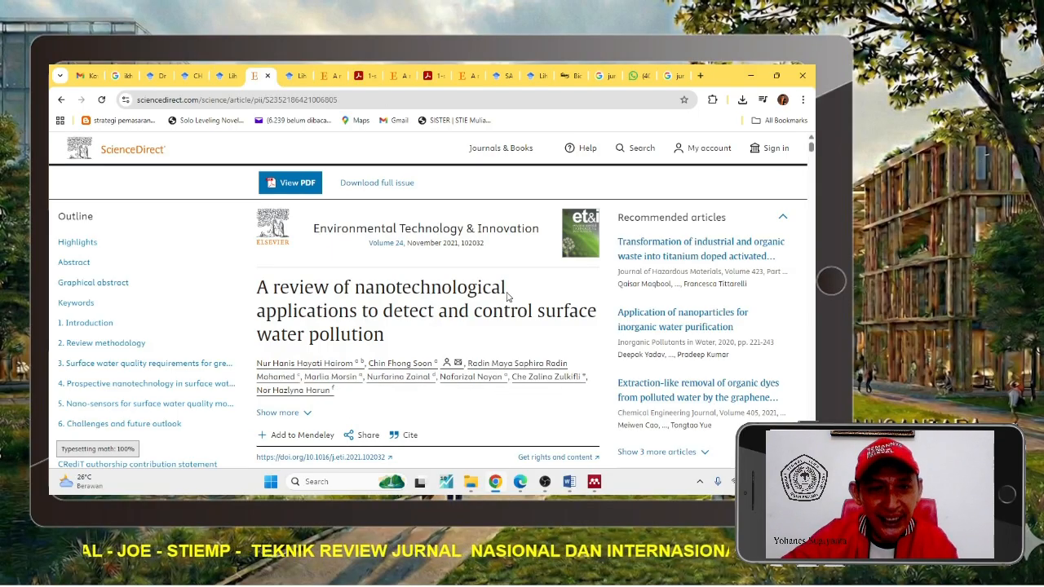
Look at the article's heading section on ScienceDirect and highlight its list of authors.
scroll(507, 297, down, 1)
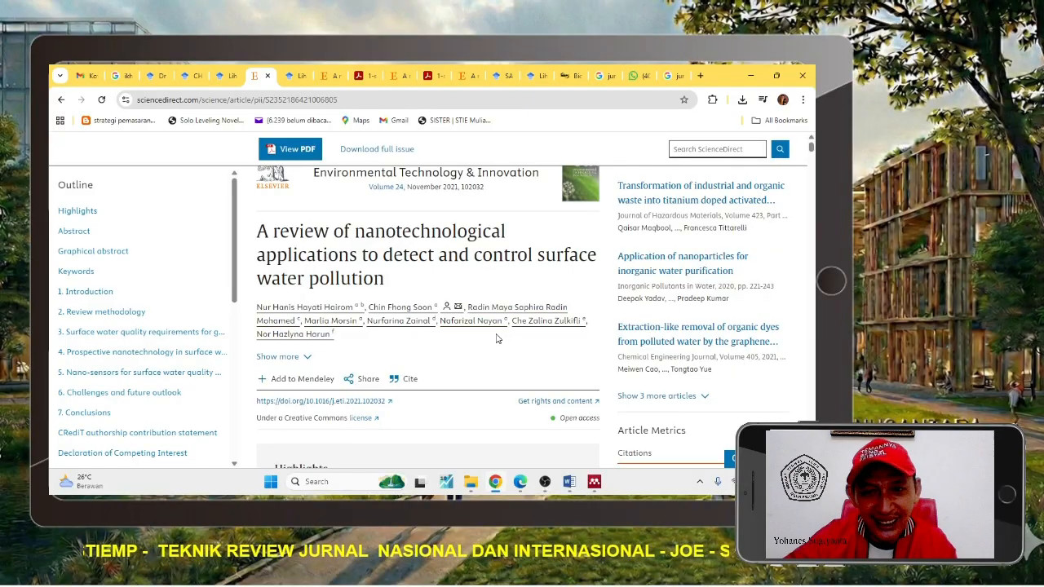
scroll(497, 337, down, 1)
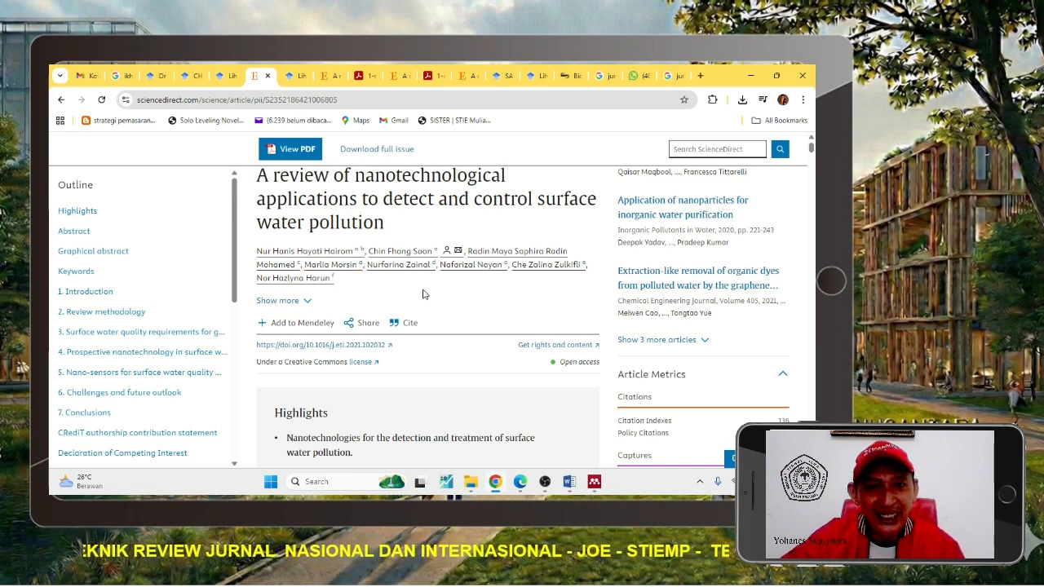
drag(422, 293, 353, 282)
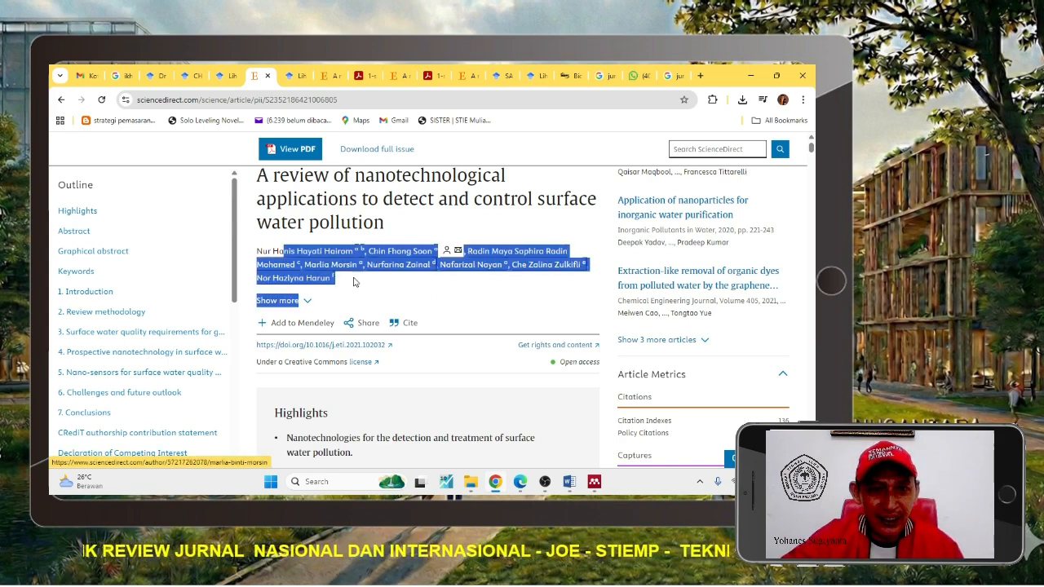
Highlight the complete list of authors beneath the article title and clear the selection.
click(356, 282)
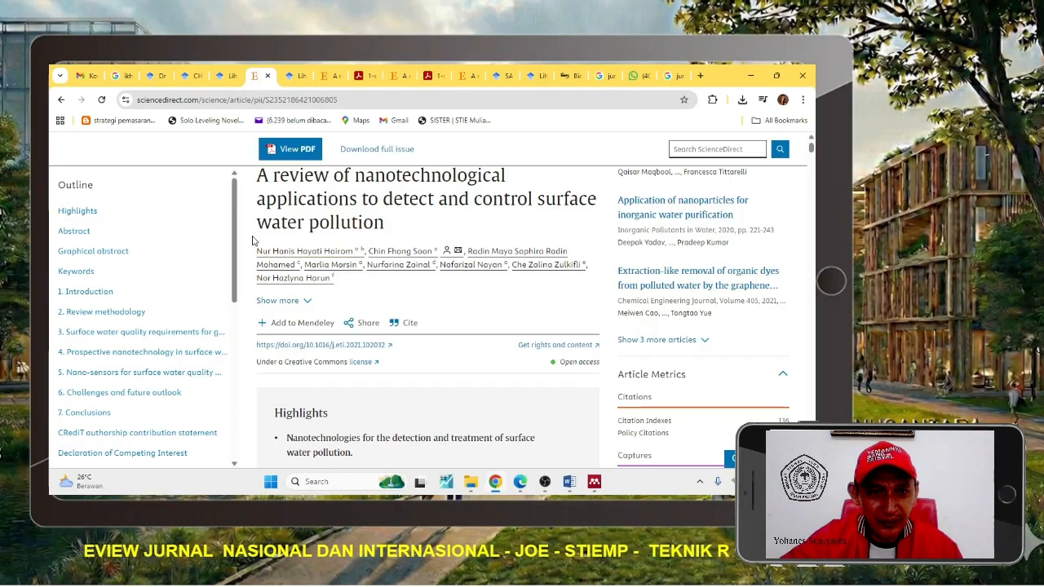
drag(254, 243, 341, 285)
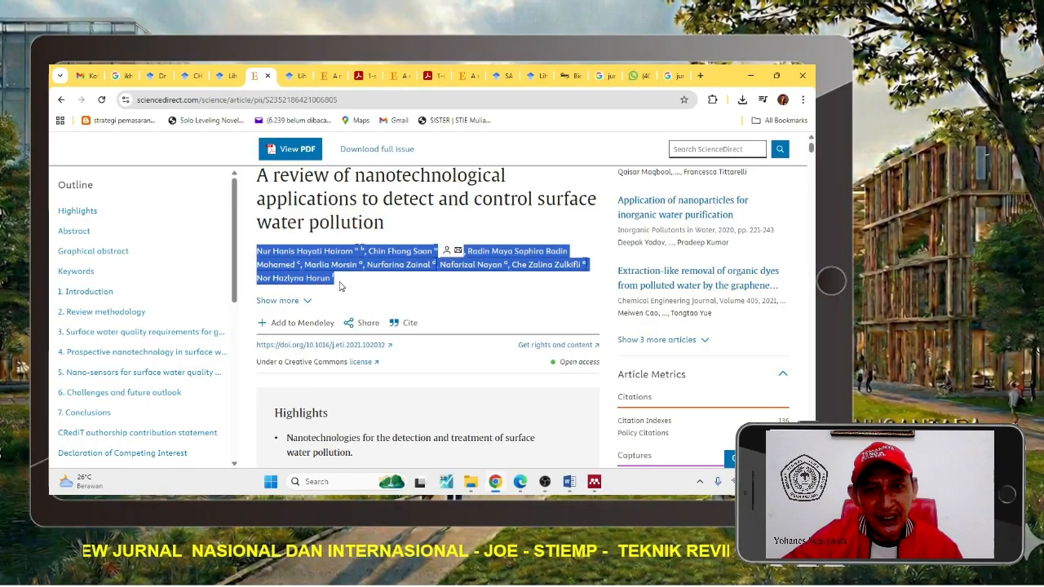
click(539, 318)
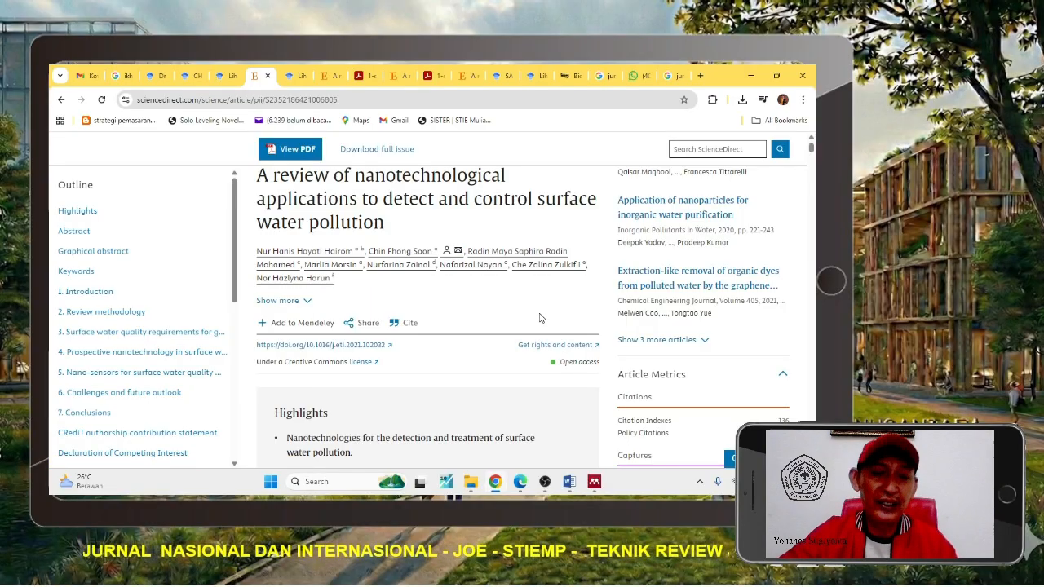
Open the article's PDF, complete the human verification, and look over the first page in the already loaded copy.
scroll(540, 318, up, 2)
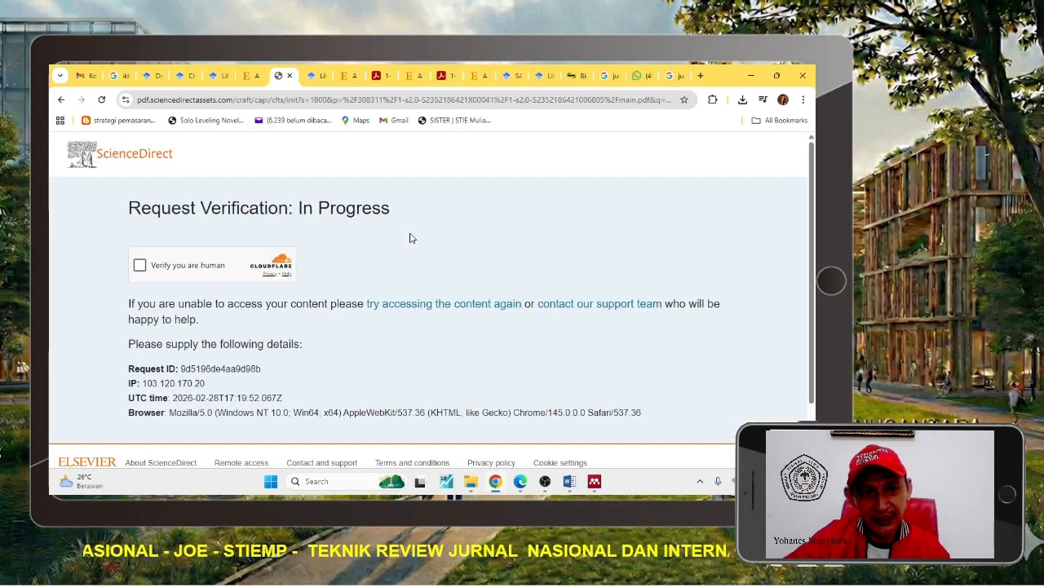
click(139, 268)
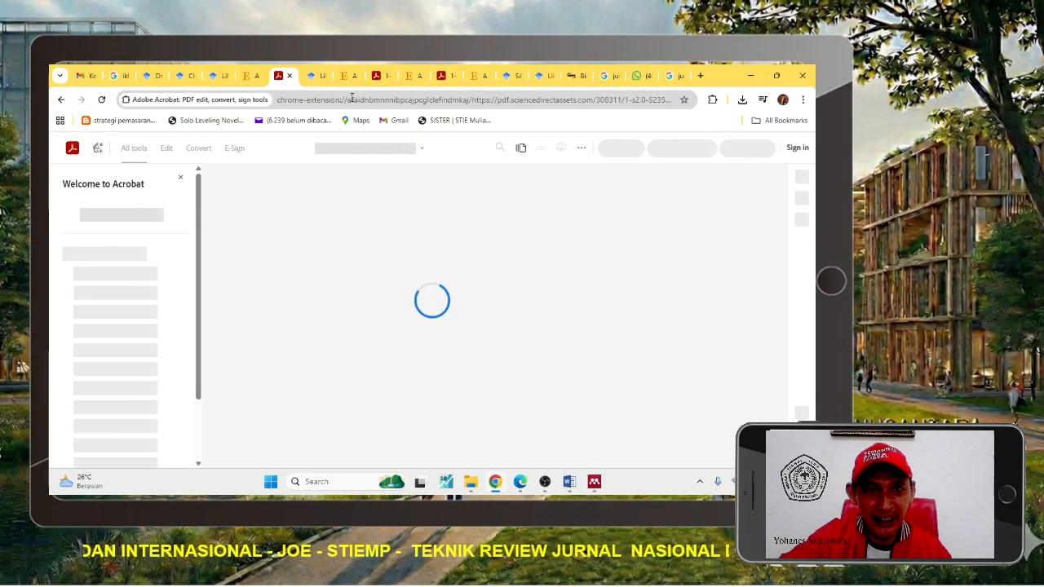
click(377, 77)
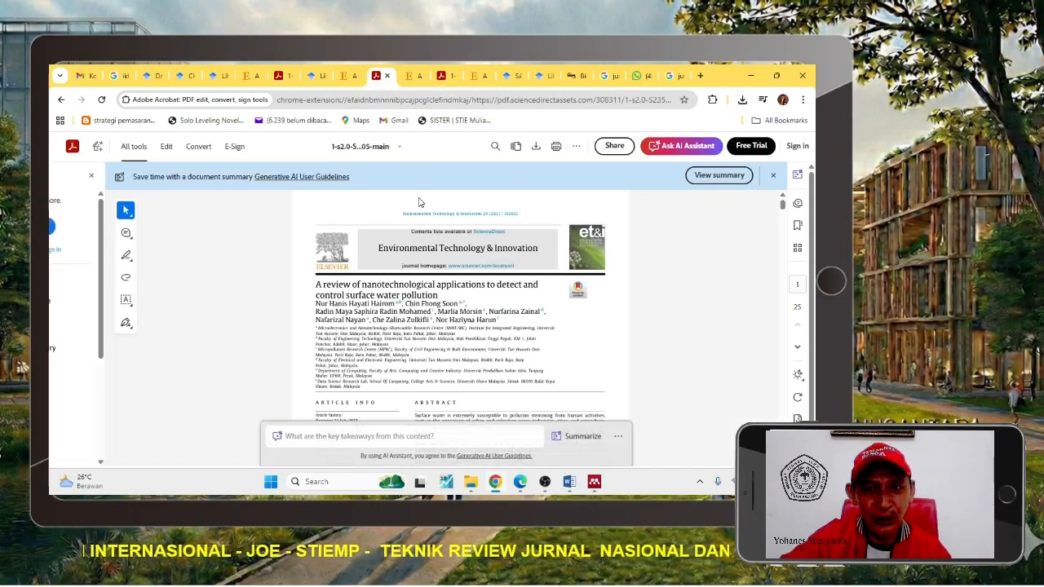
scroll(425, 233, down, 3)
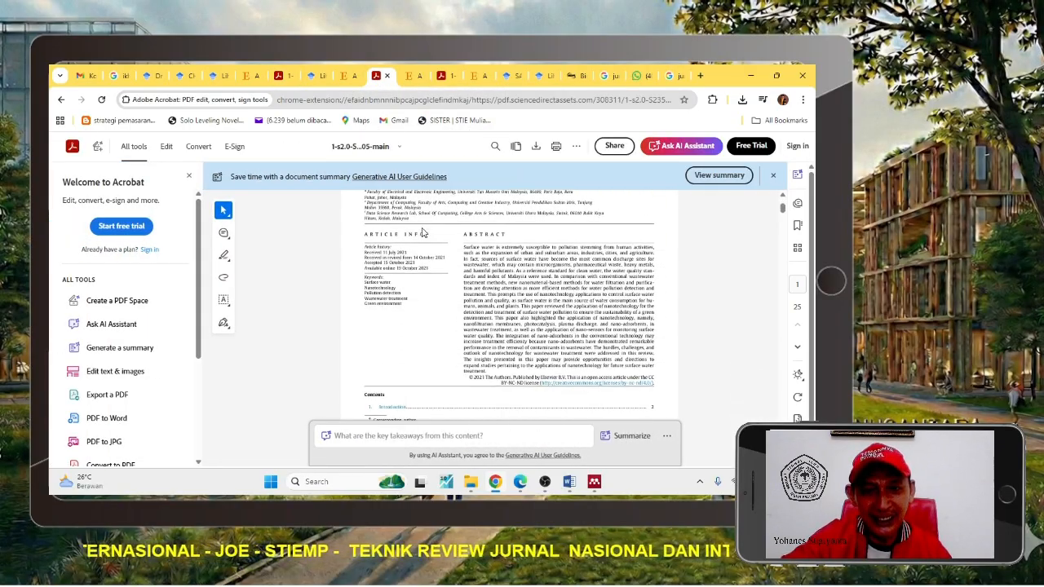
scroll(424, 233, up, 3)
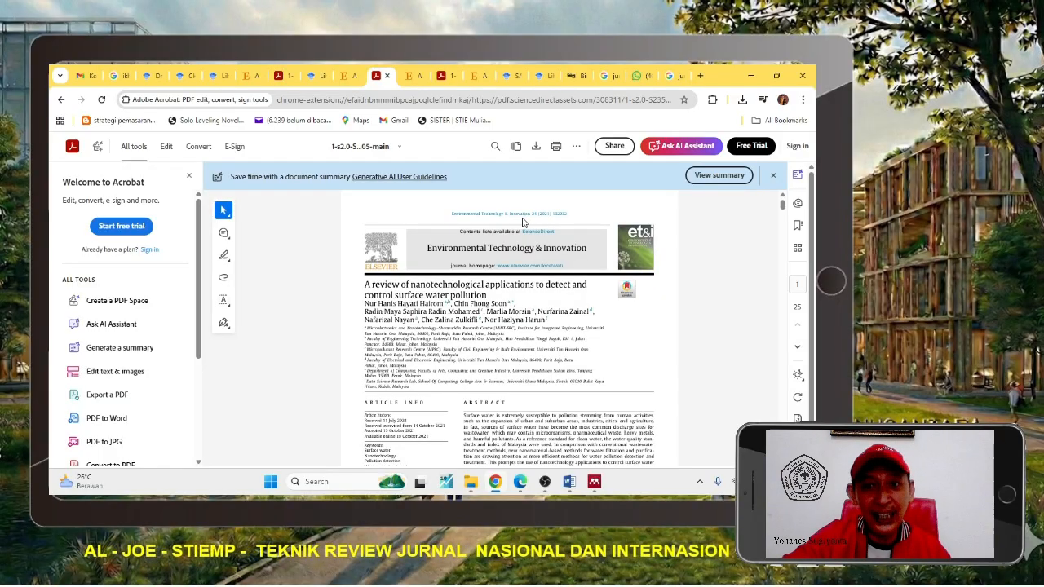
Start downloading the article as the uncompressed PDF and choose Desktop as the save location.
click(535, 150)
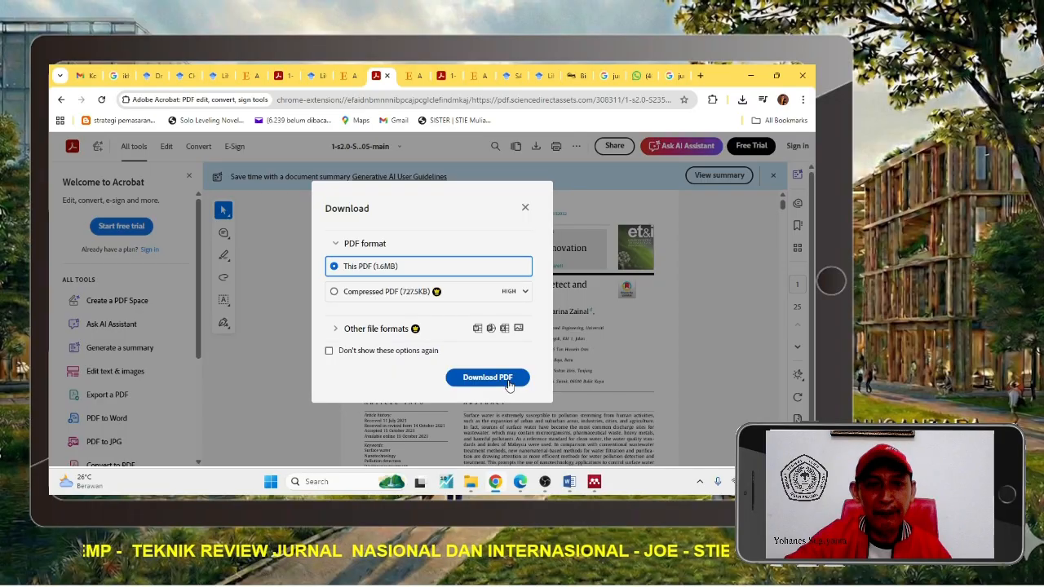
click(487, 377)
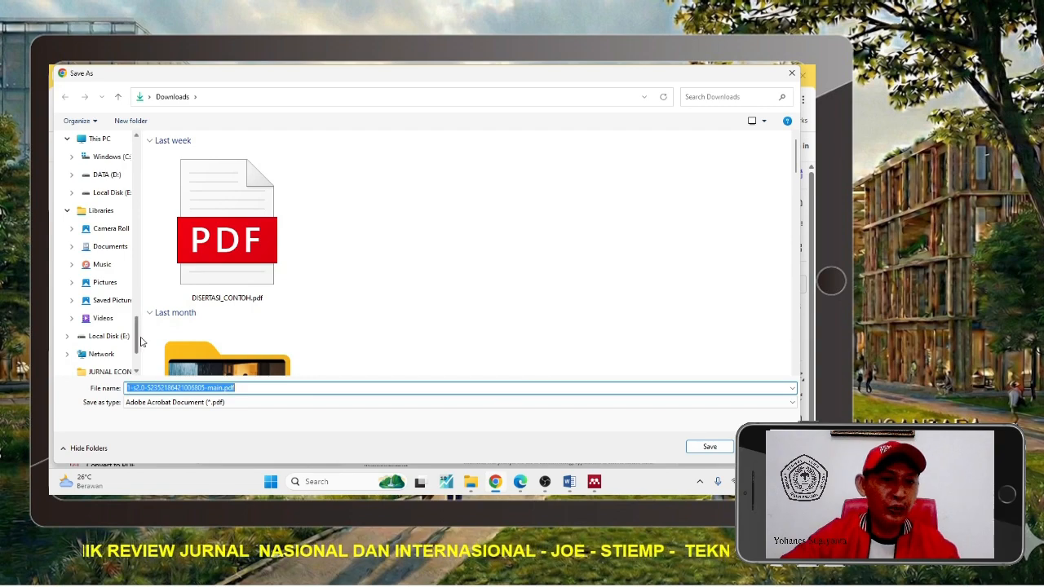
drag(137, 343, 123, 160)
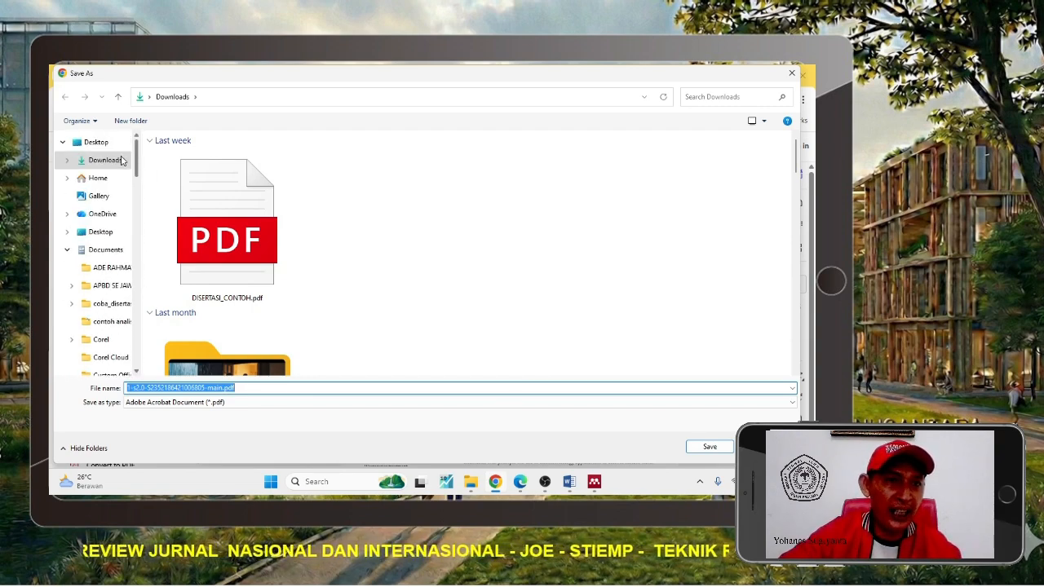
click(106, 145)
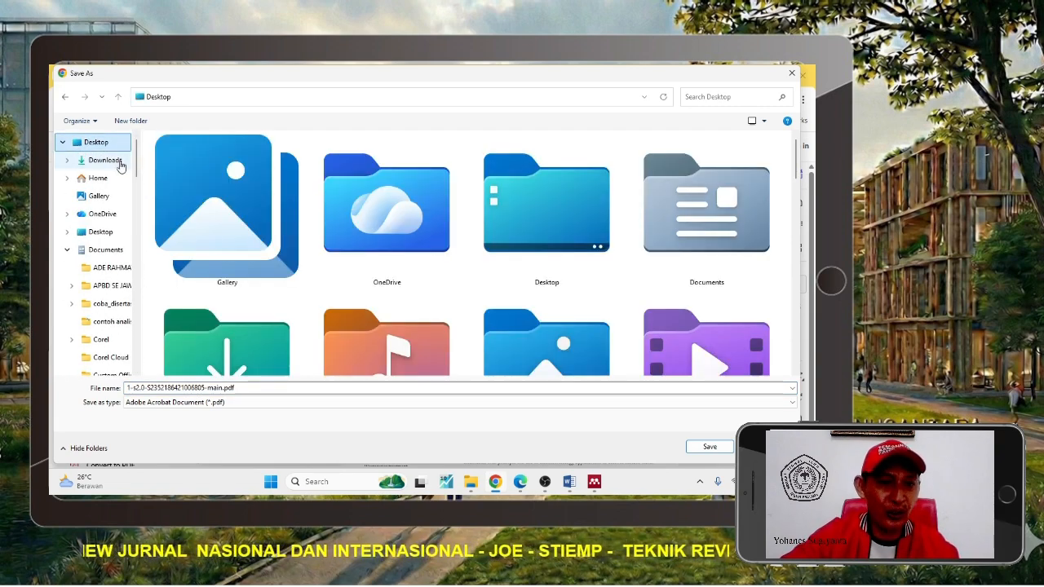
Replace the "1-" at the start of the file name with the person's title and name, and save the PDF.
click(176, 388)
click(149, 388)
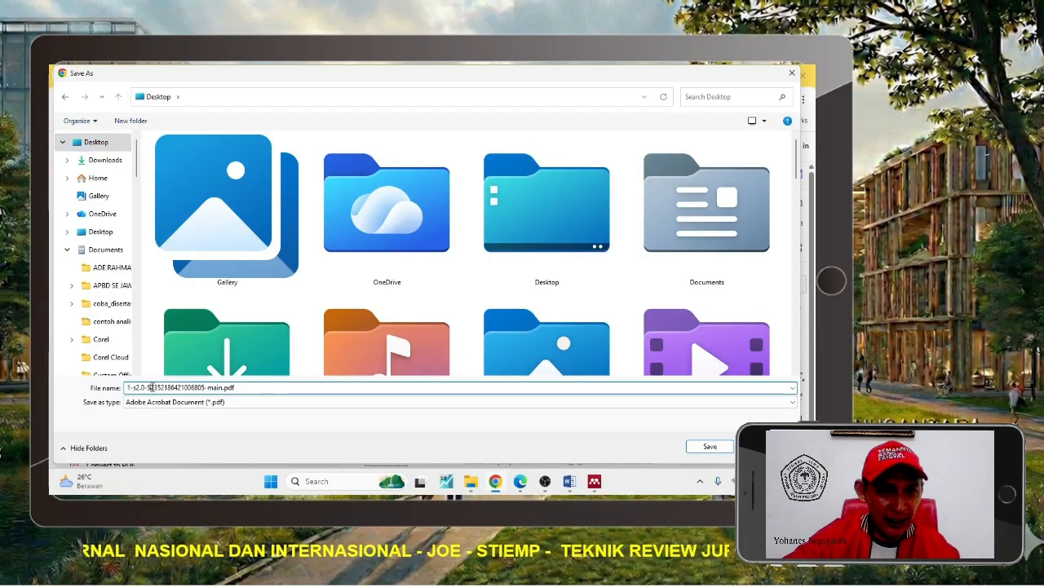
drag(135, 388, 115, 389)
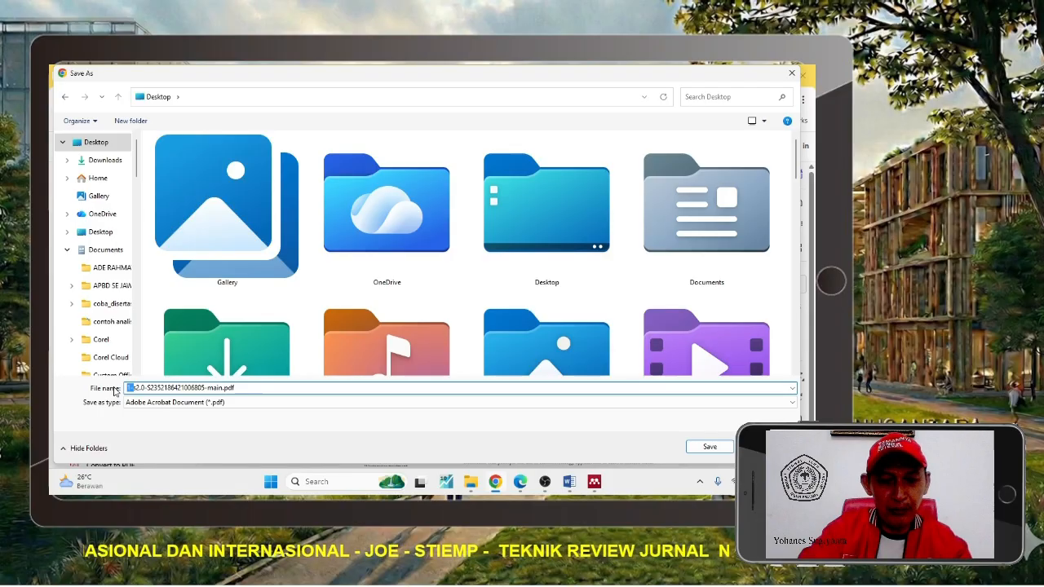
text(PAK IKSA)
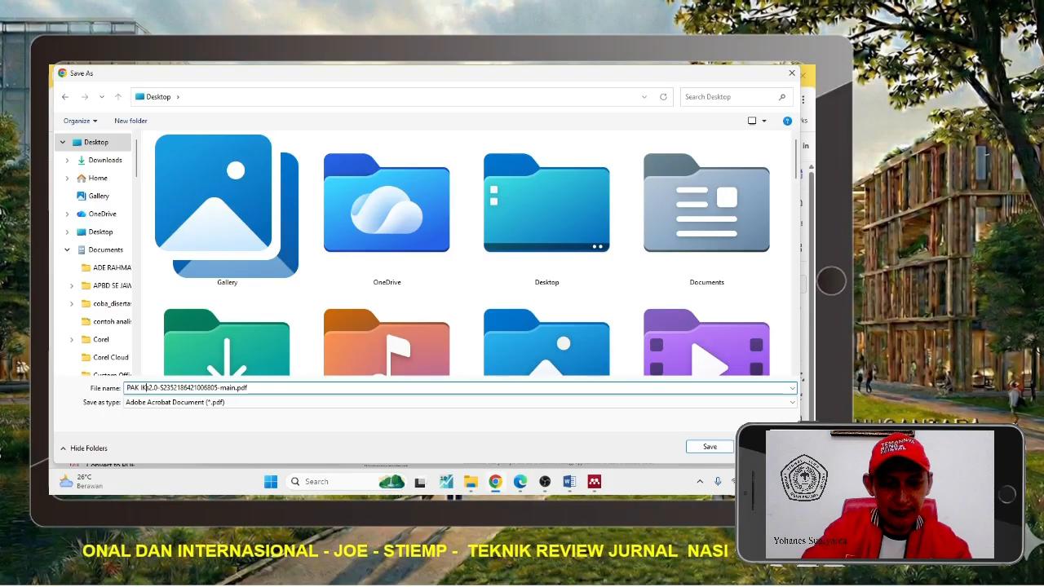
text(N)
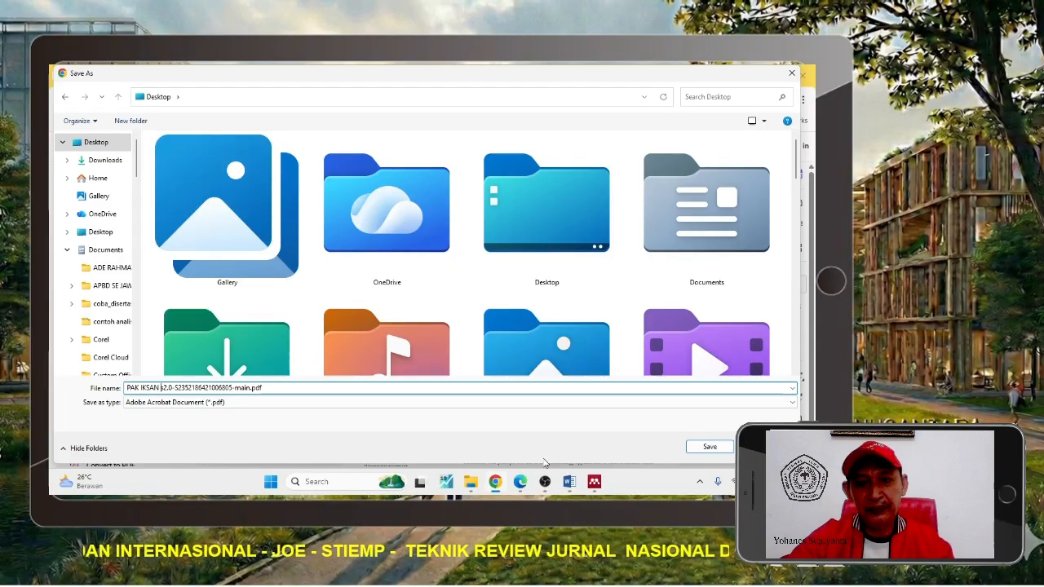
click(708, 448)
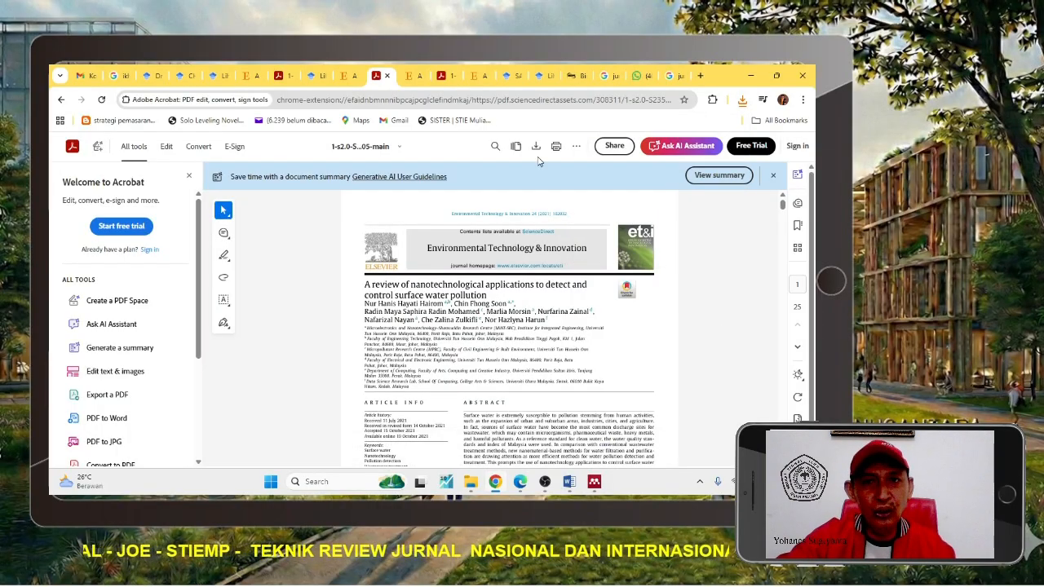
Revisit the UPSI researcher's Google Scholar profile and look through the Universitas Padjadjaran researcher's publication list.
click(514, 80)
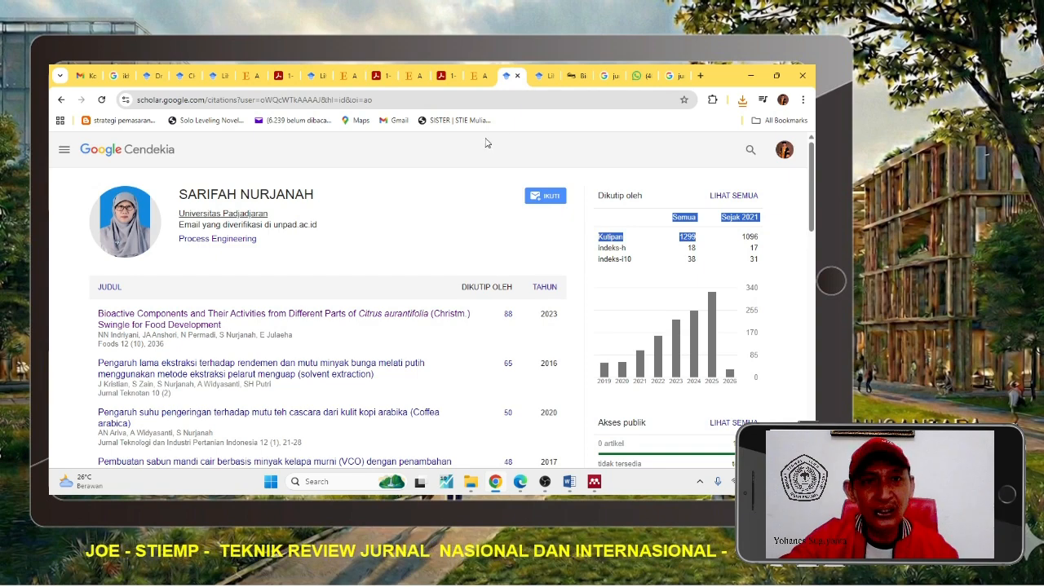
click(187, 79)
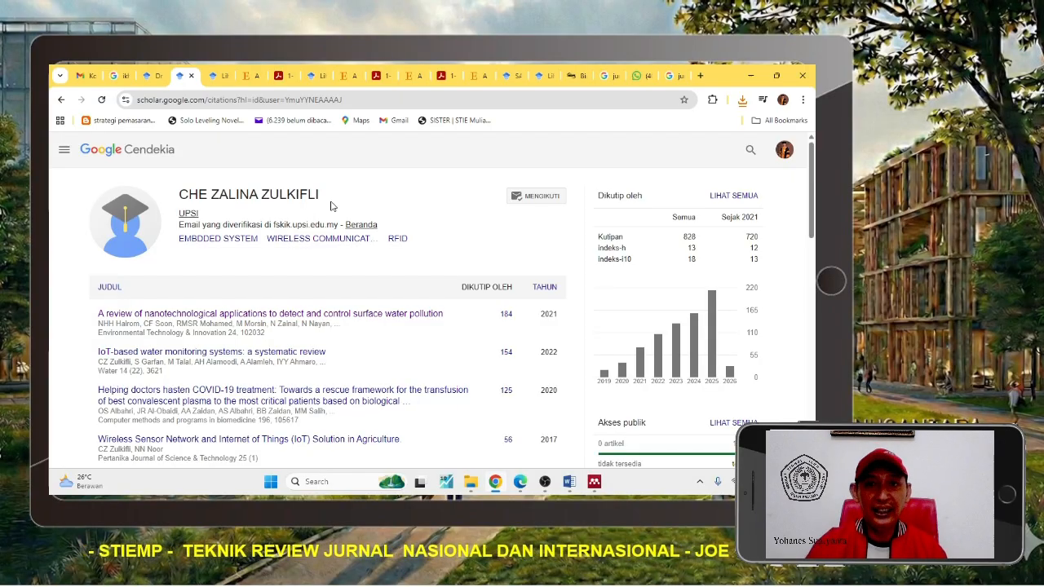
click(507, 75)
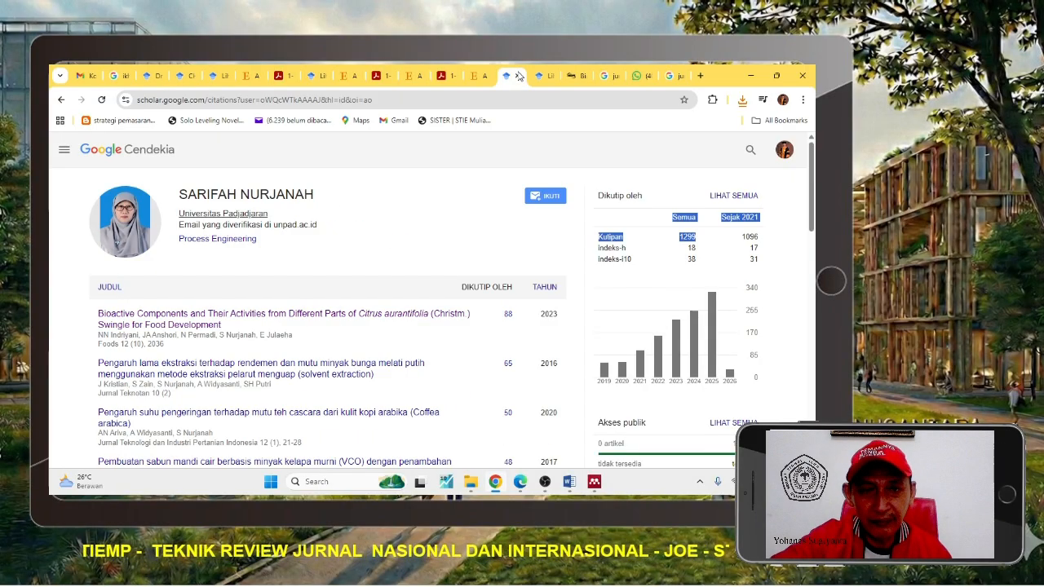
scroll(455, 237, down, 2)
scroll(453, 238, up, 2)
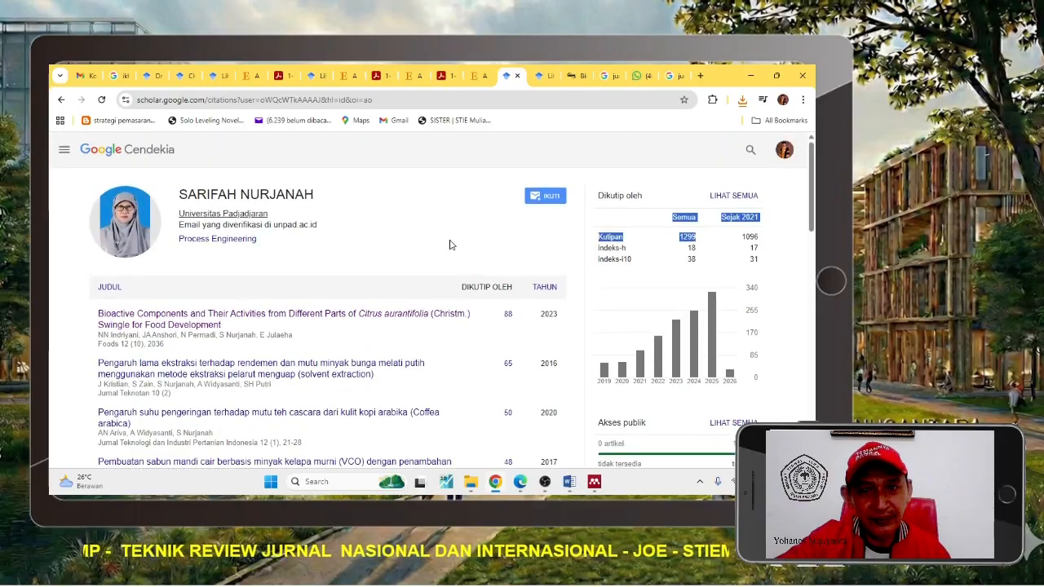
scroll(451, 245, down, 4)
scroll(452, 248, down, 3)
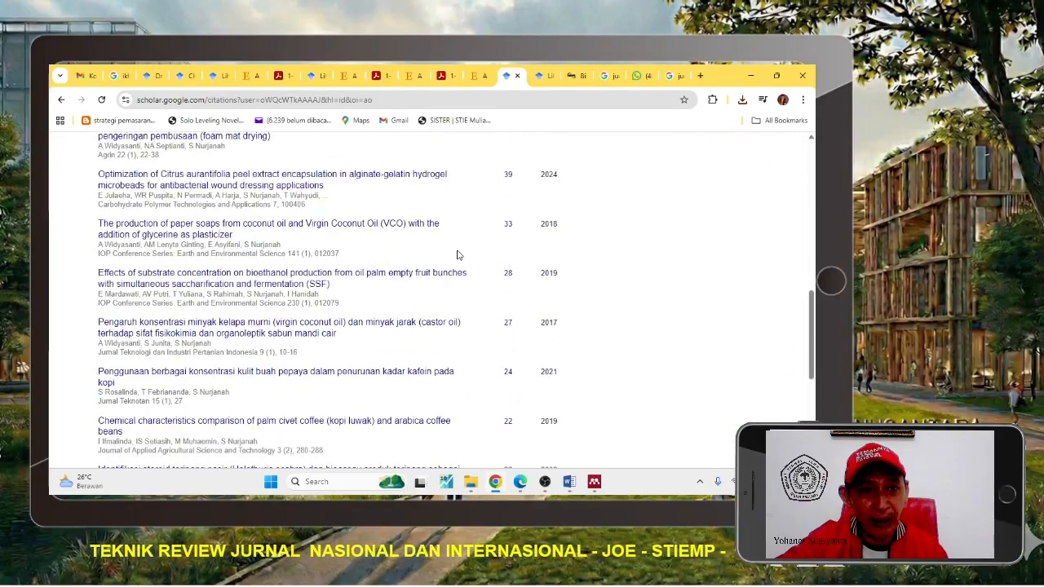
scroll(459, 258, up, 1)
scroll(460, 259, up, 6)
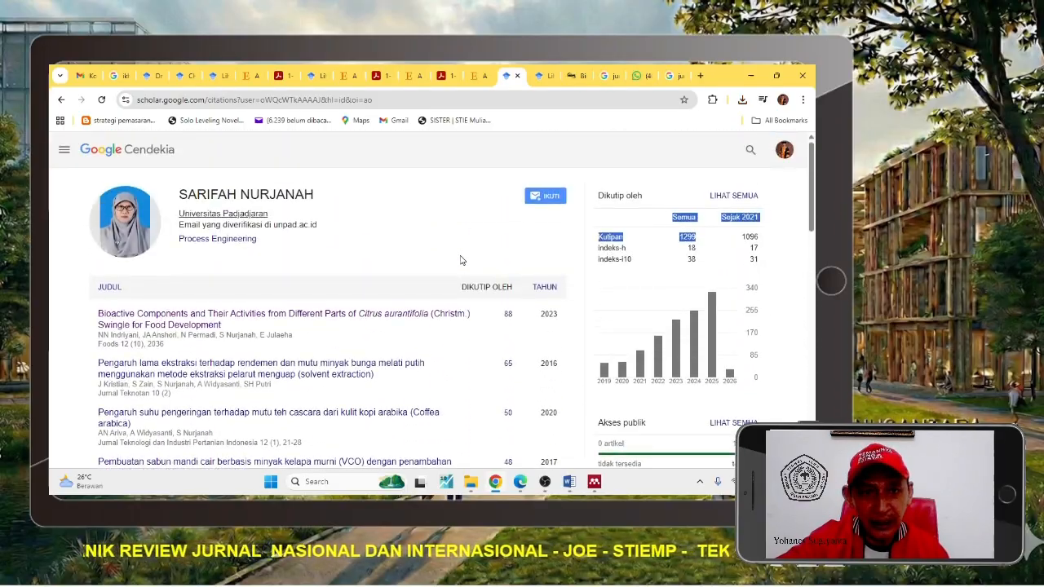
Open the record of the 2023 Citrus aurantifolia bioactive components article in a new tab and switch to it.
right_click(398, 316)
click(410, 327)
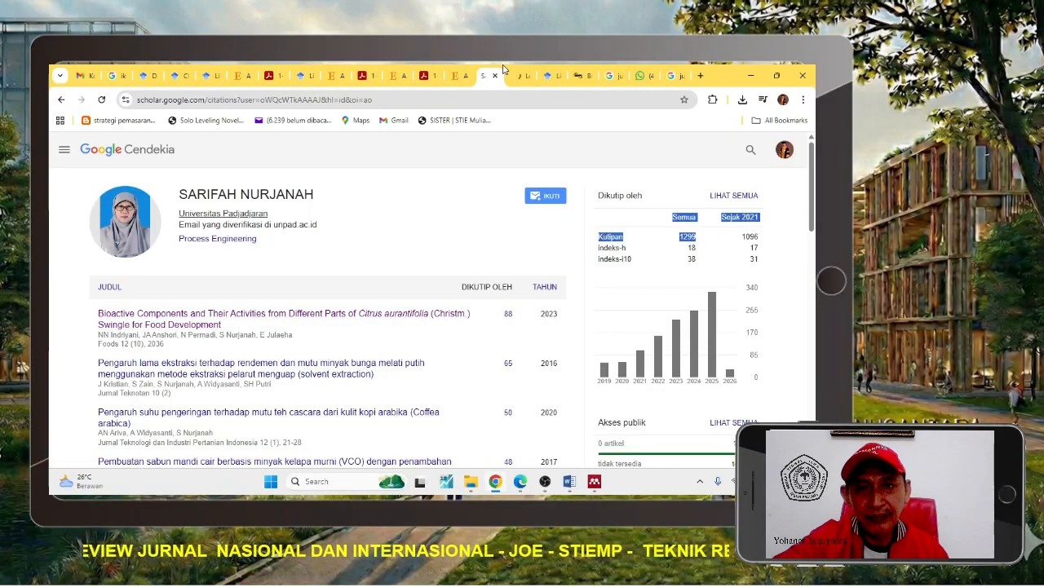
click(514, 78)
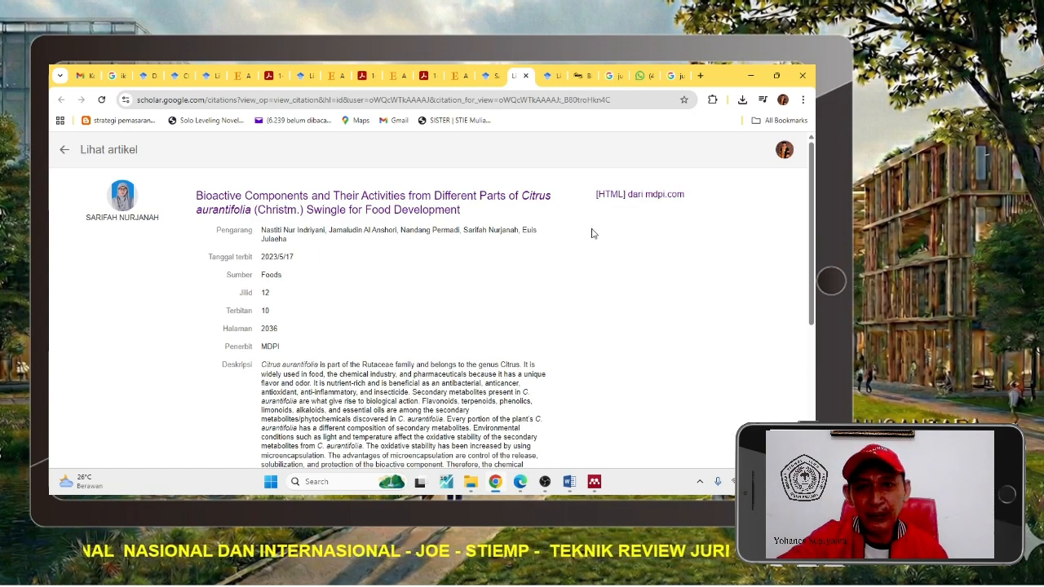
Open the Citrus aurantifolia article on MDPI in a new tab and highlight the journal name Foods.
right_click(462, 201)
click(516, 211)
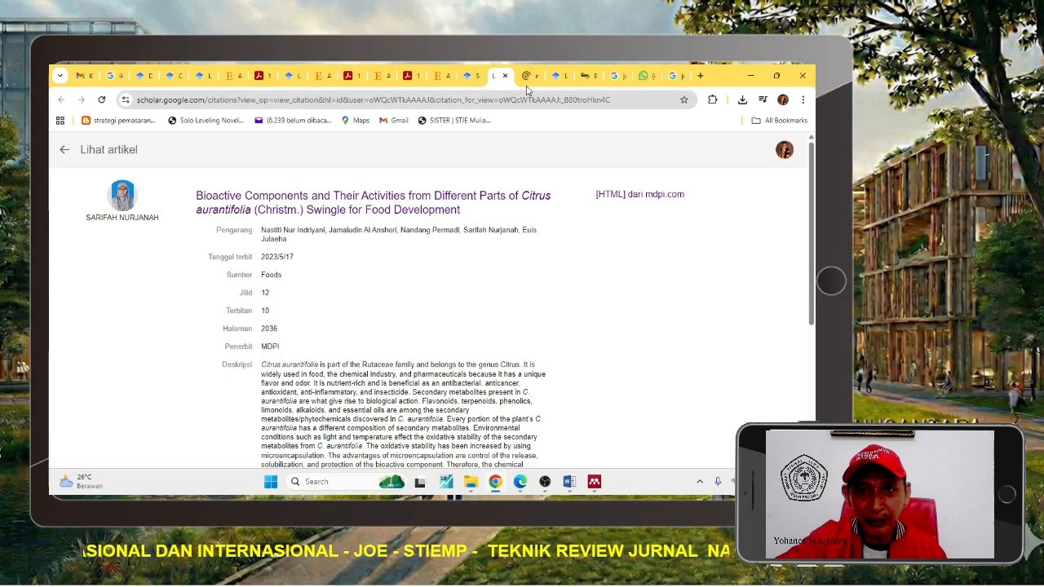
click(530, 76)
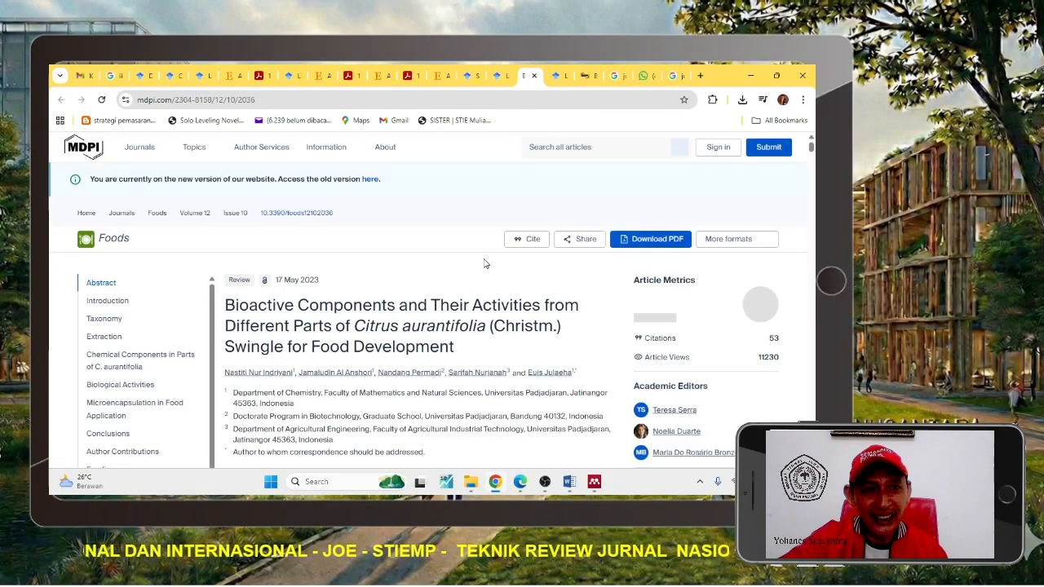
drag(163, 239, 81, 237)
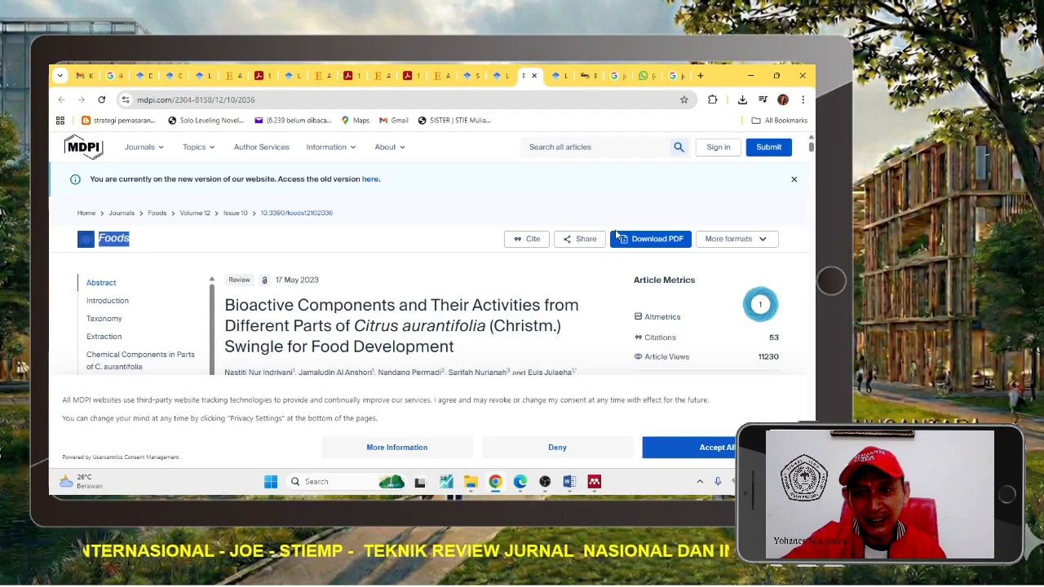
Download the Citrus aurantifolia article's PDF to the Desktop as SANUR-12-02036 (1).pdf.
click(653, 249)
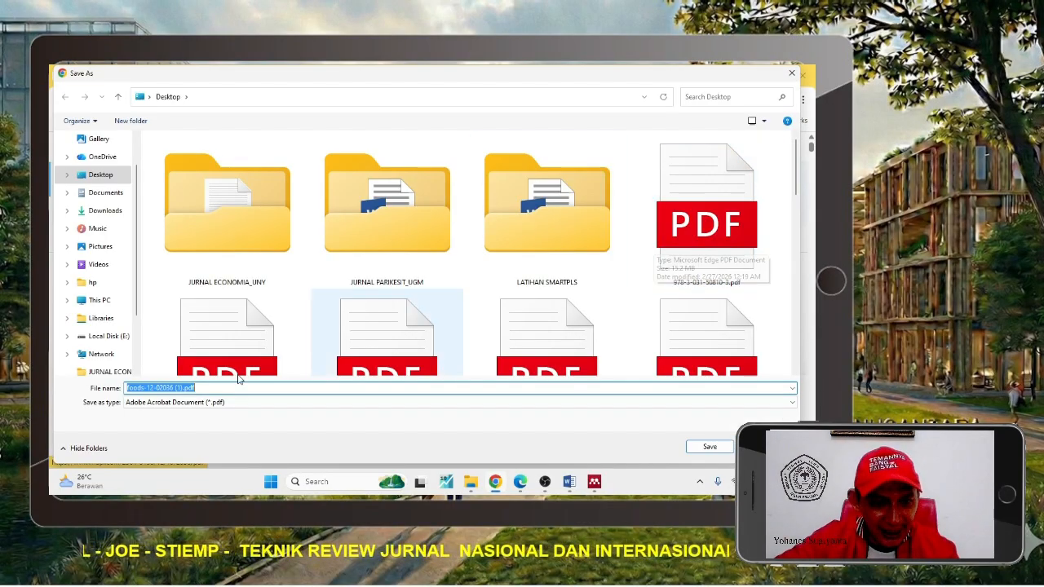
click(170, 387)
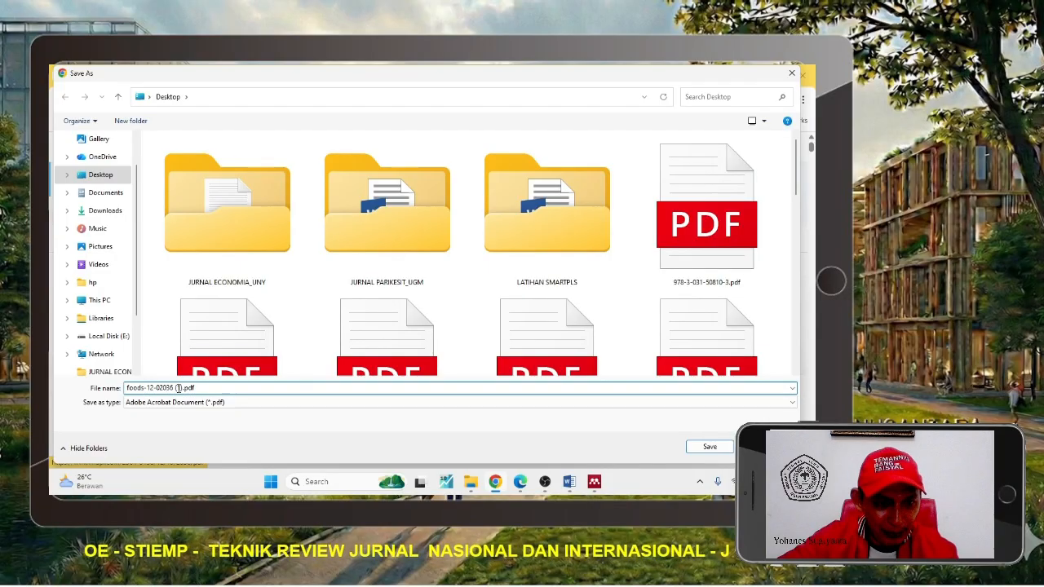
drag(177, 389, 109, 393)
click(152, 388)
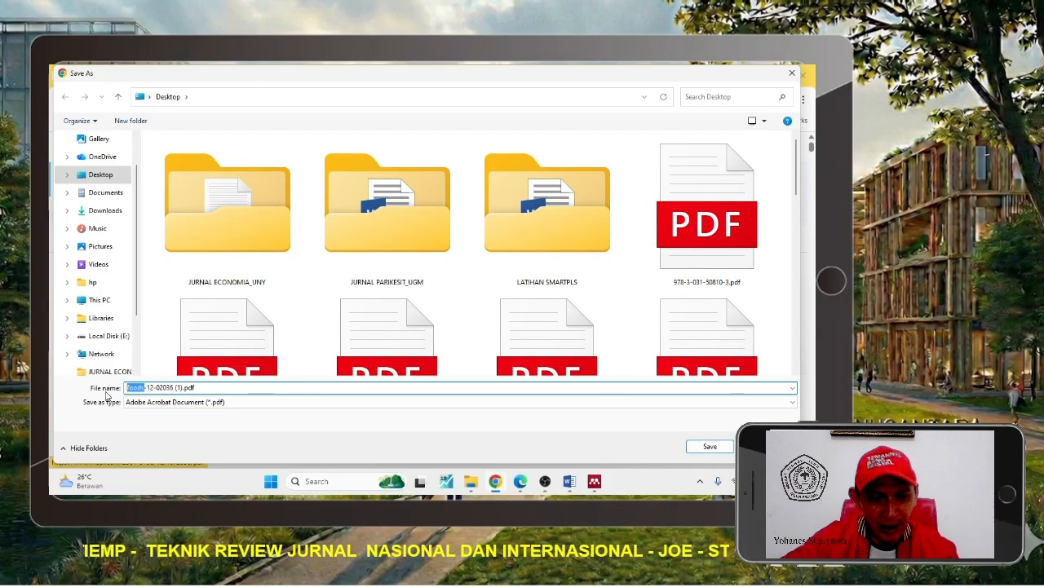
text(SAN)
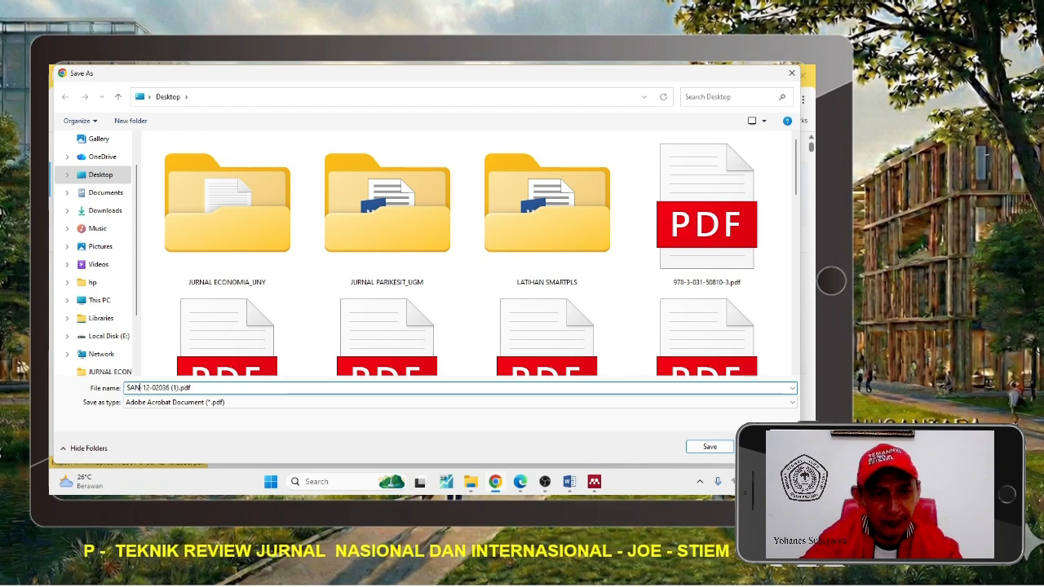
text(UR)
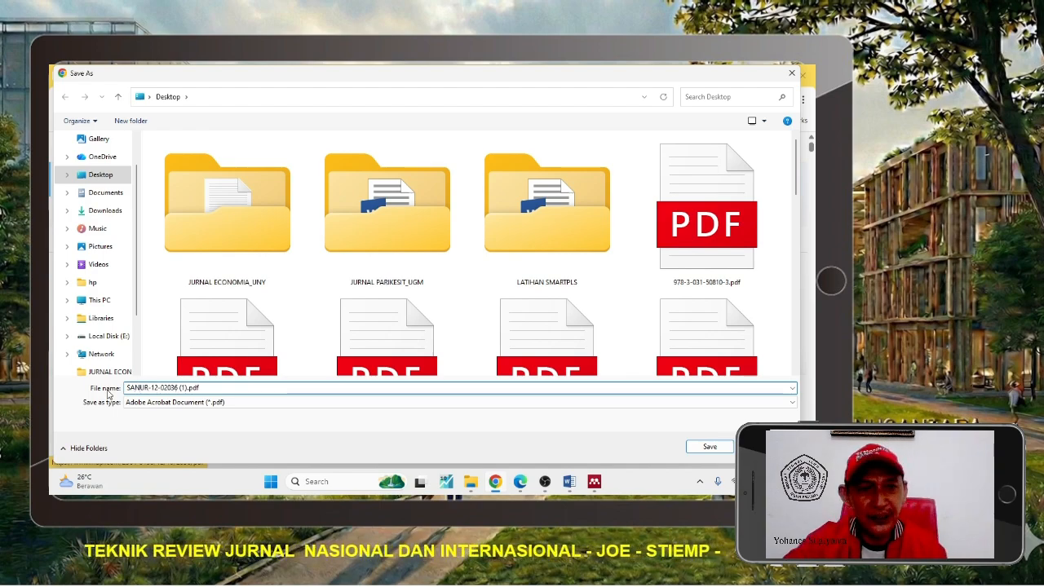
click(709, 448)
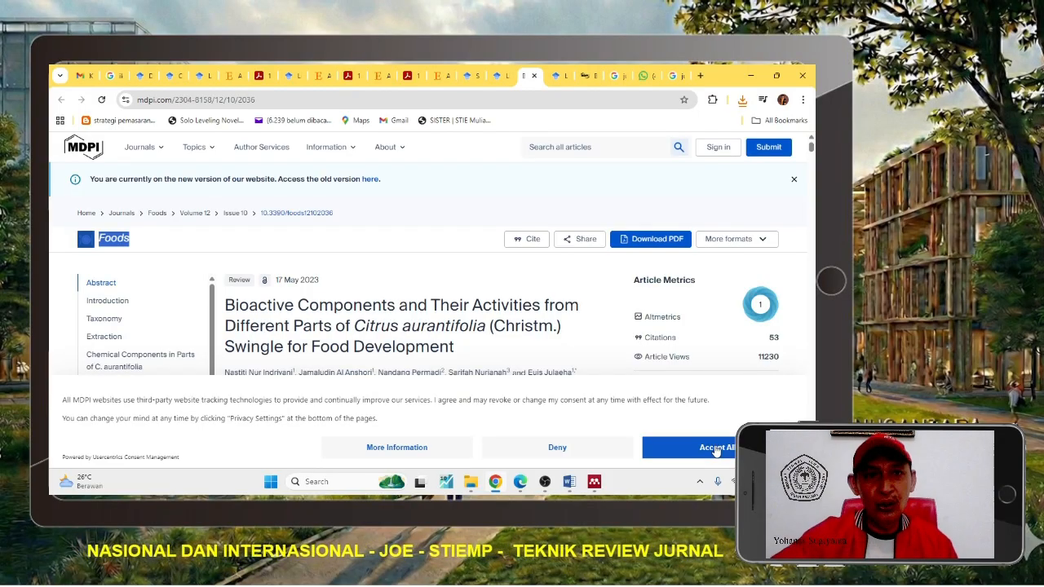
Copy the Introduction passage from "This has led to the demand" through "water treatment systems" in the surface water pollution PDF.
click(410, 76)
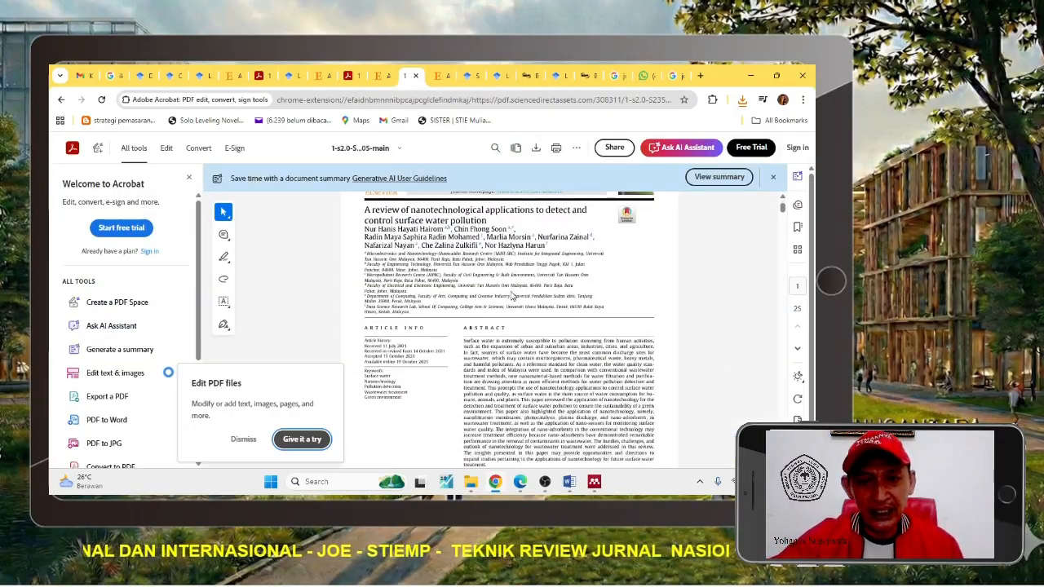
scroll(512, 298, down, 10)
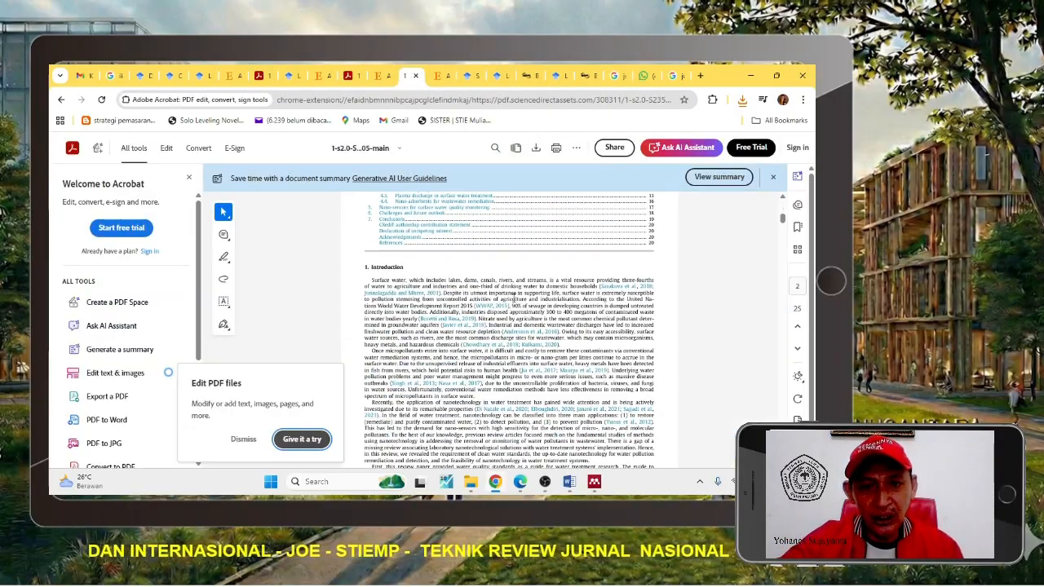
scroll(512, 314, down, 4)
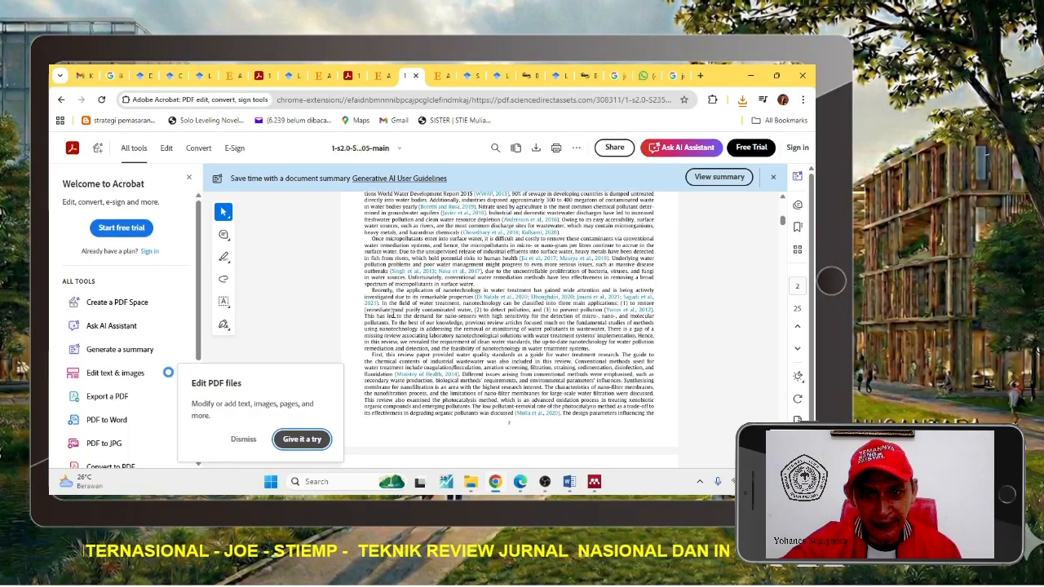
drag(364, 317, 596, 352)
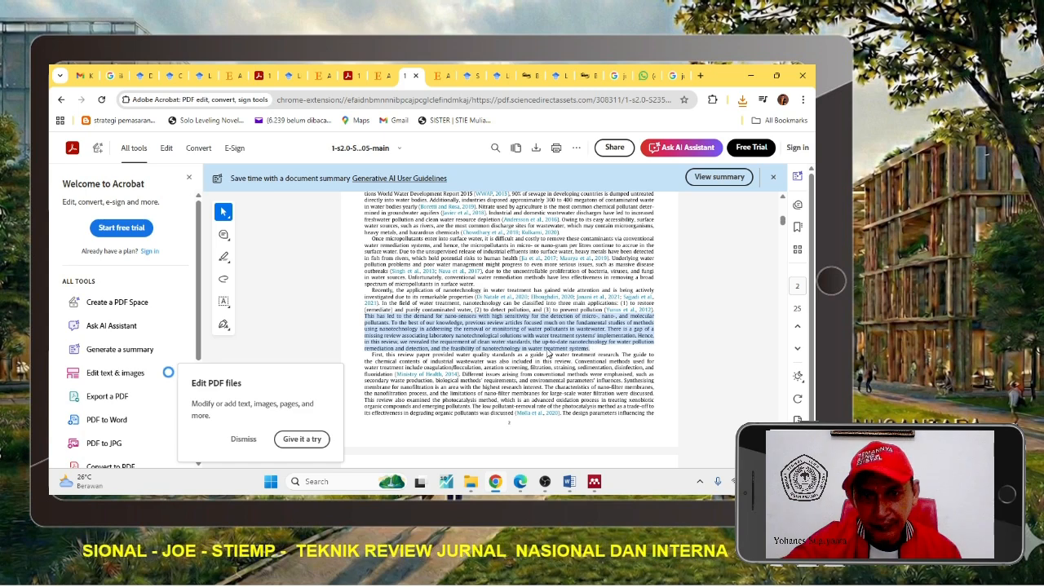
right_click(528, 334)
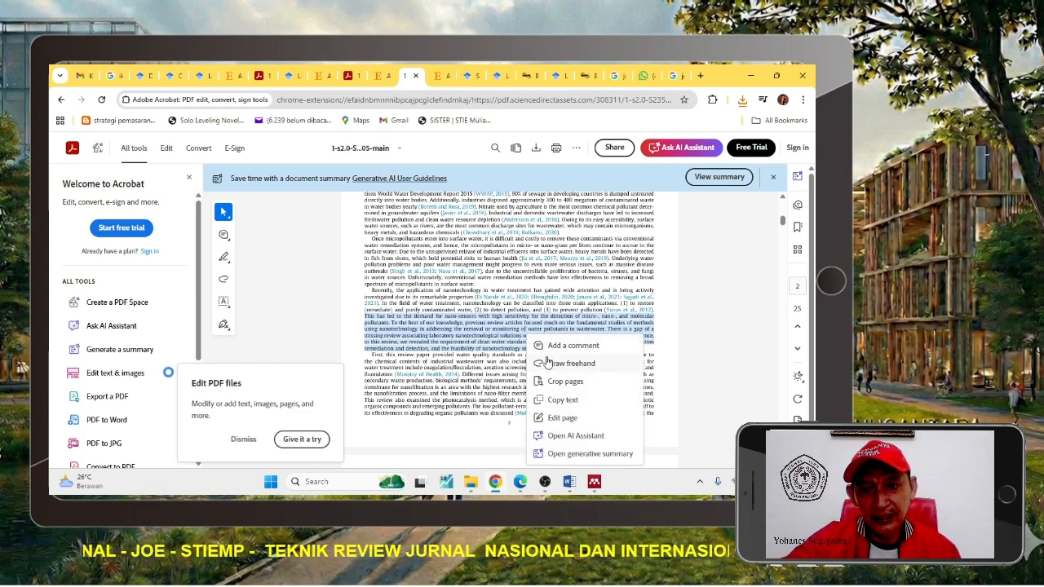
click(558, 400)
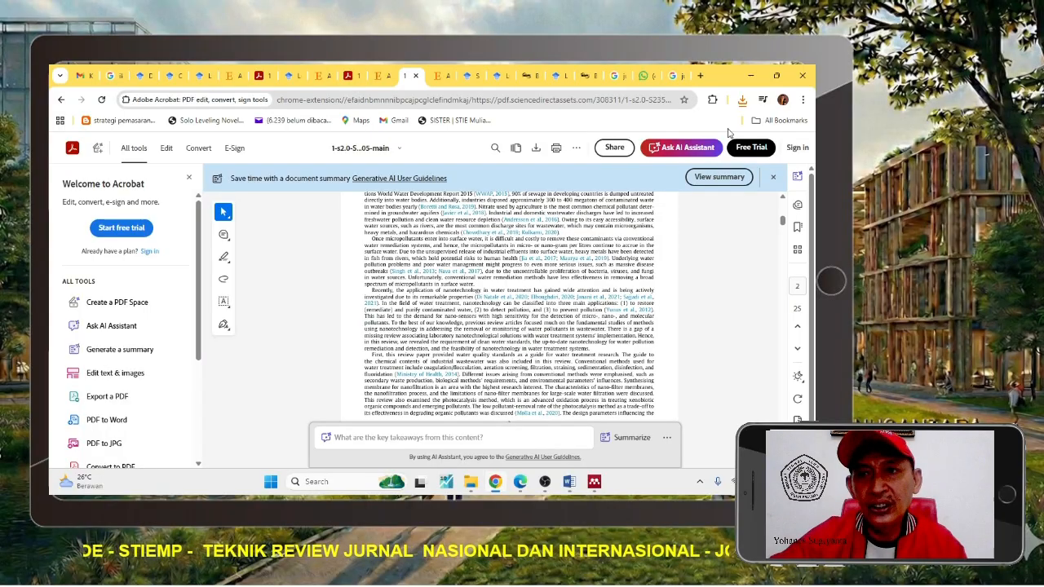
Switch to Word and create a new blank document.
click(750, 76)
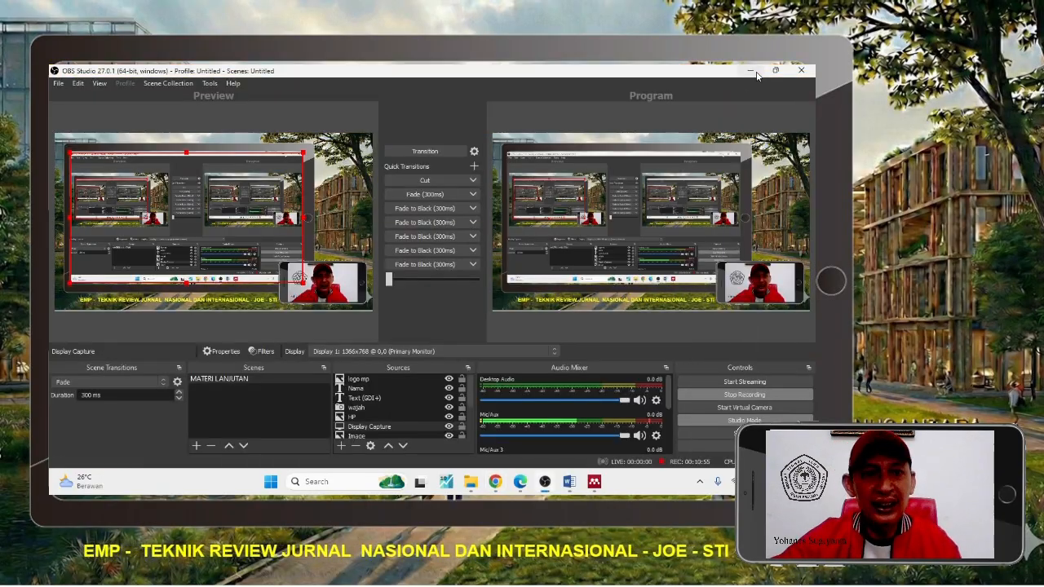
click(756, 76)
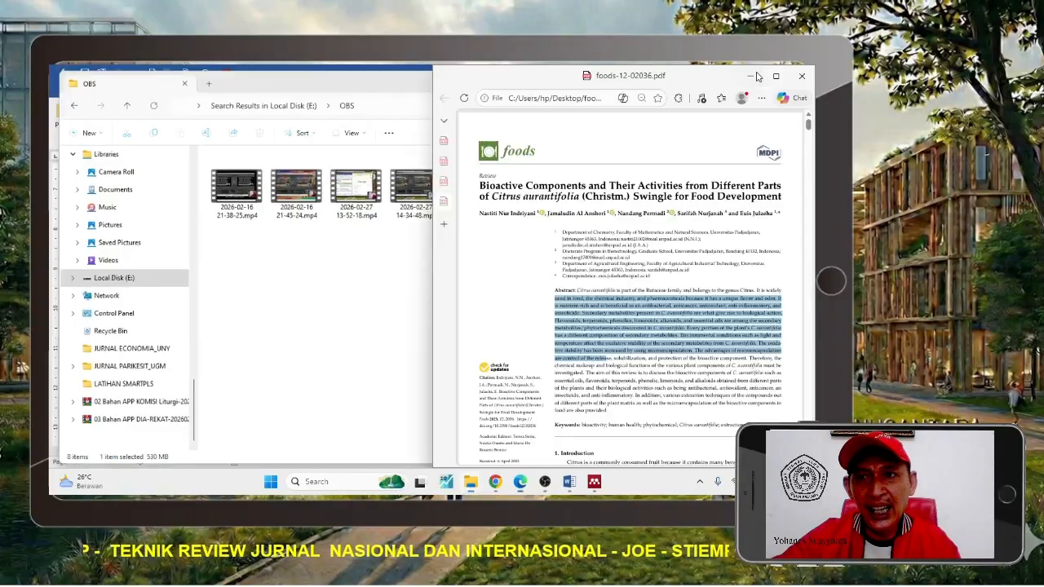
click(752, 76)
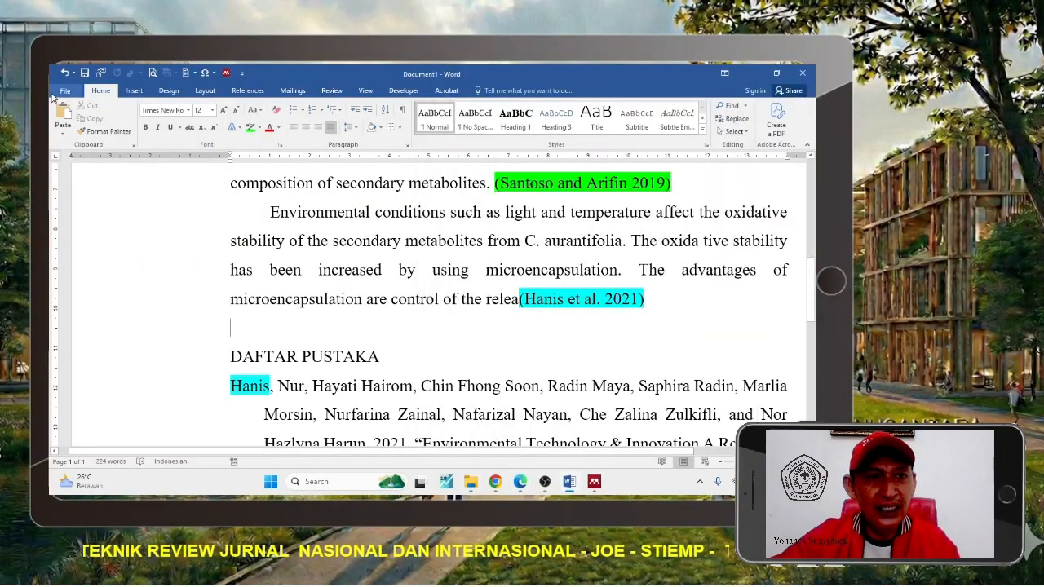
click(64, 91)
click(70, 139)
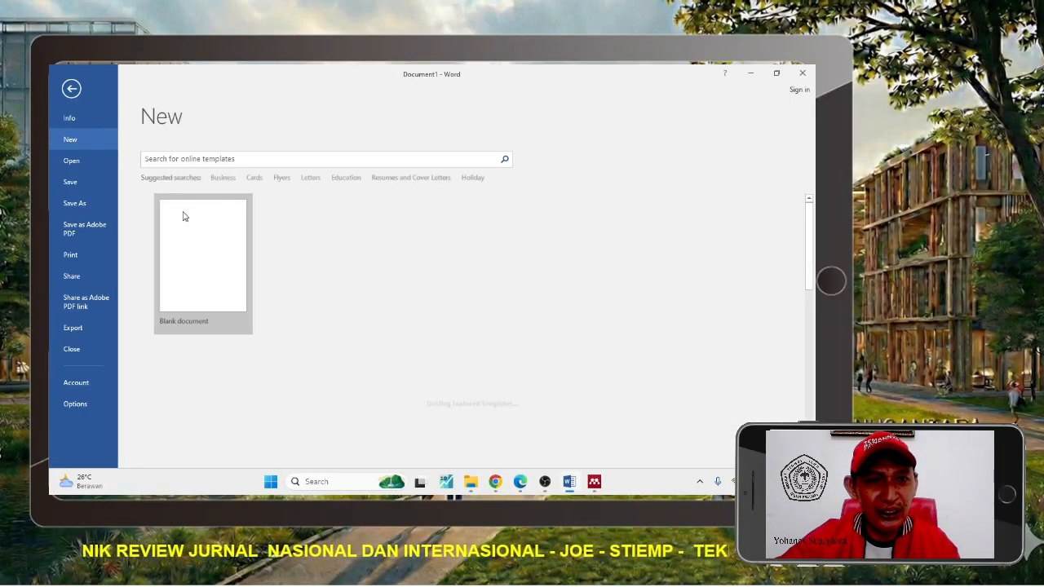
key(Escape)
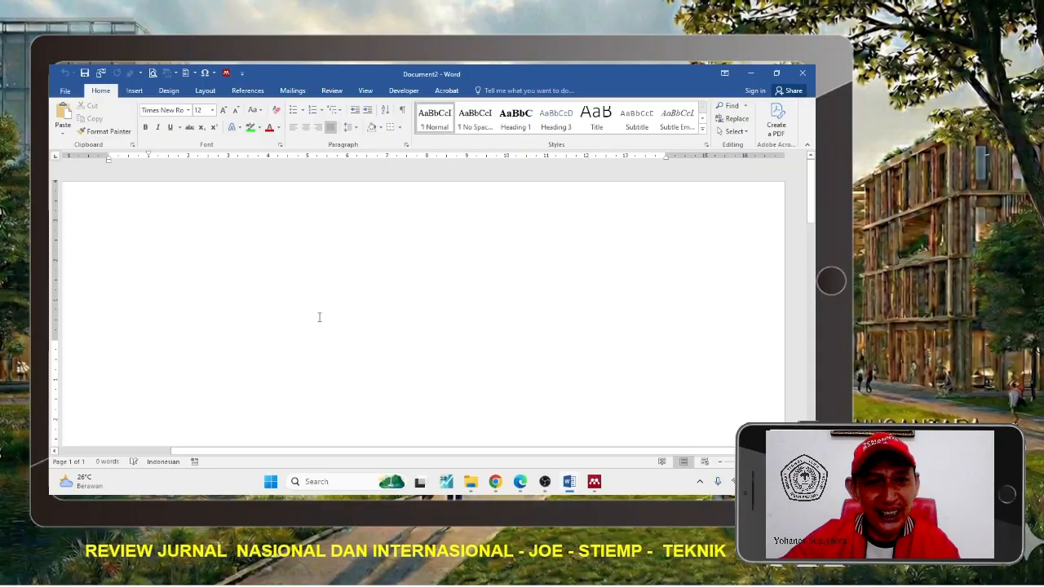
Paste the copied nanotechnology passage into the blank document as text only and select the pasted text.
scroll(471, 381, down, 1)
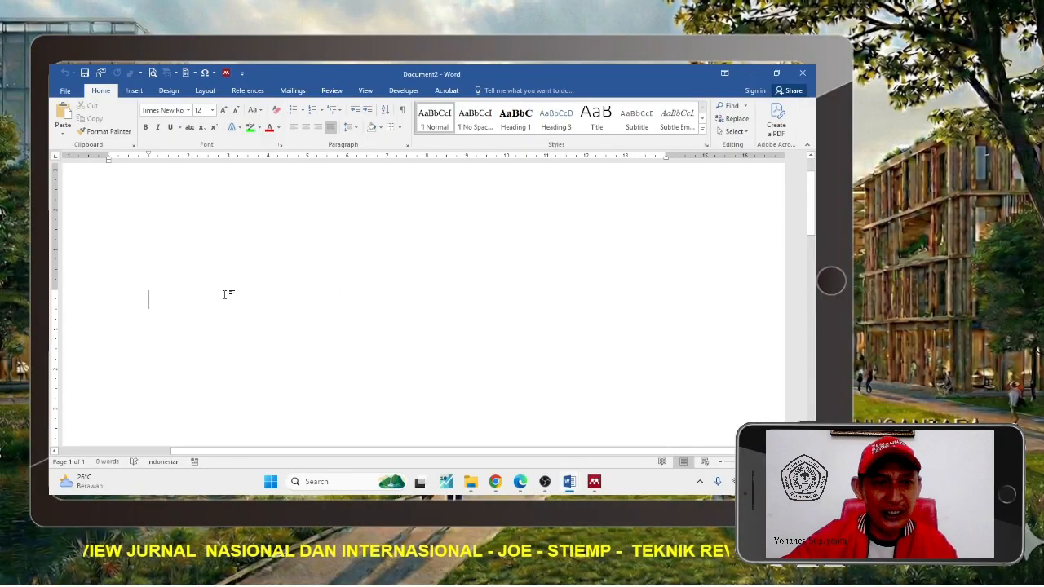
click(58, 131)
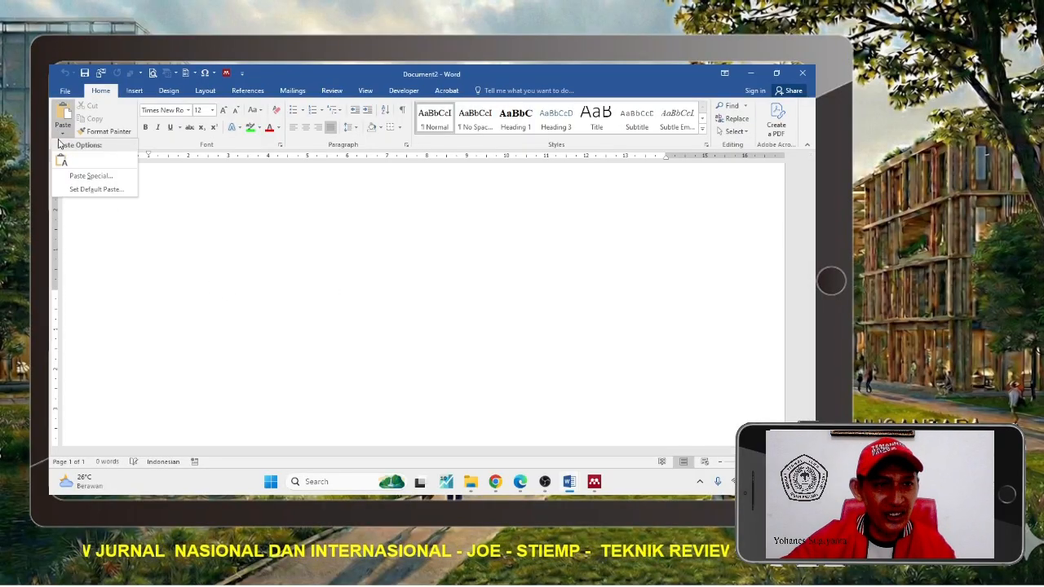
click(61, 159)
scroll(343, 332, up, 3)
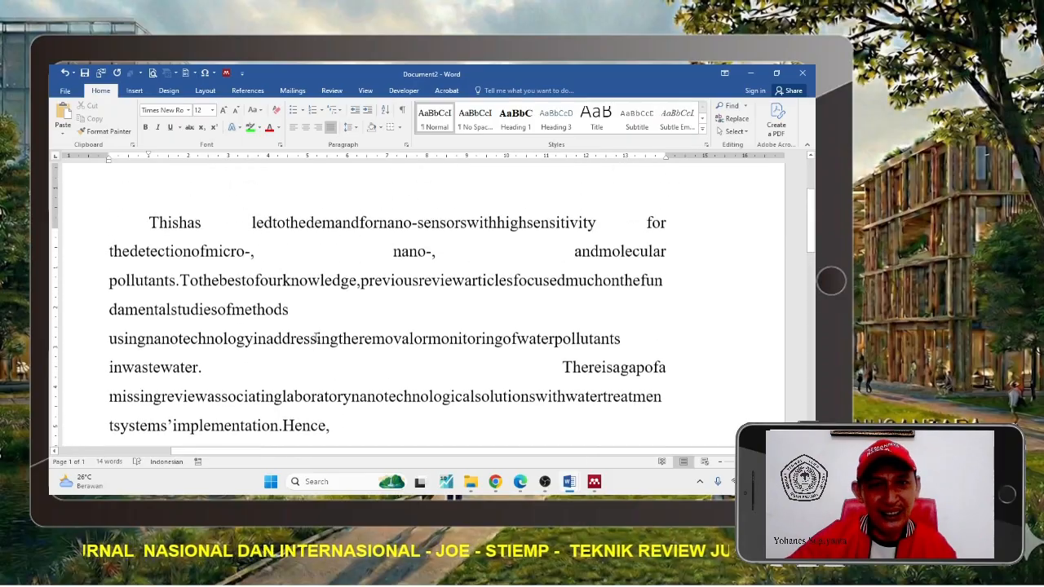
drag(149, 288, 372, 434)
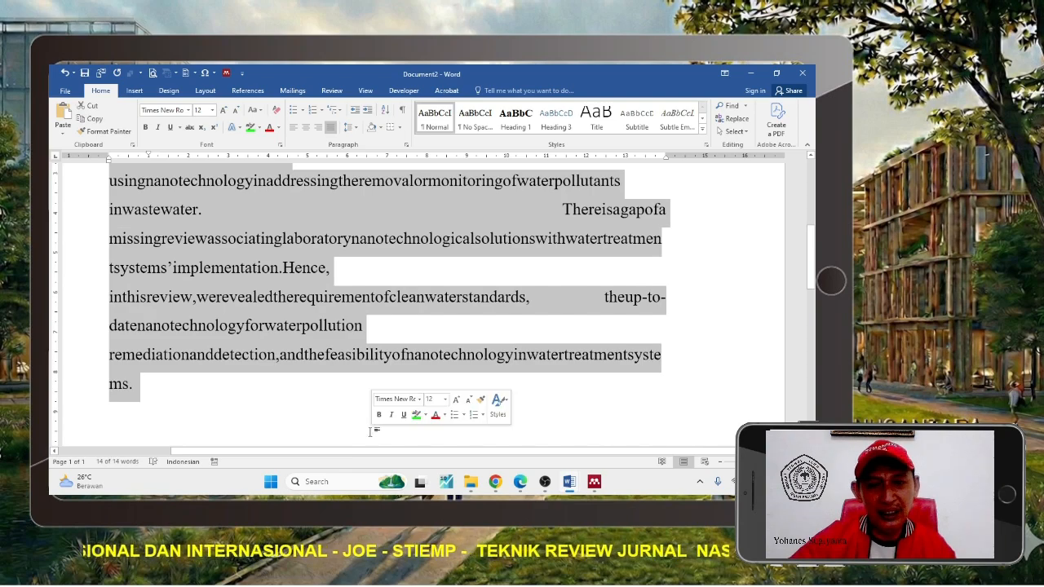
Switch to Document1, apply the Normal style to all its text and remove all highlight colours.
mouse_move(569, 482)
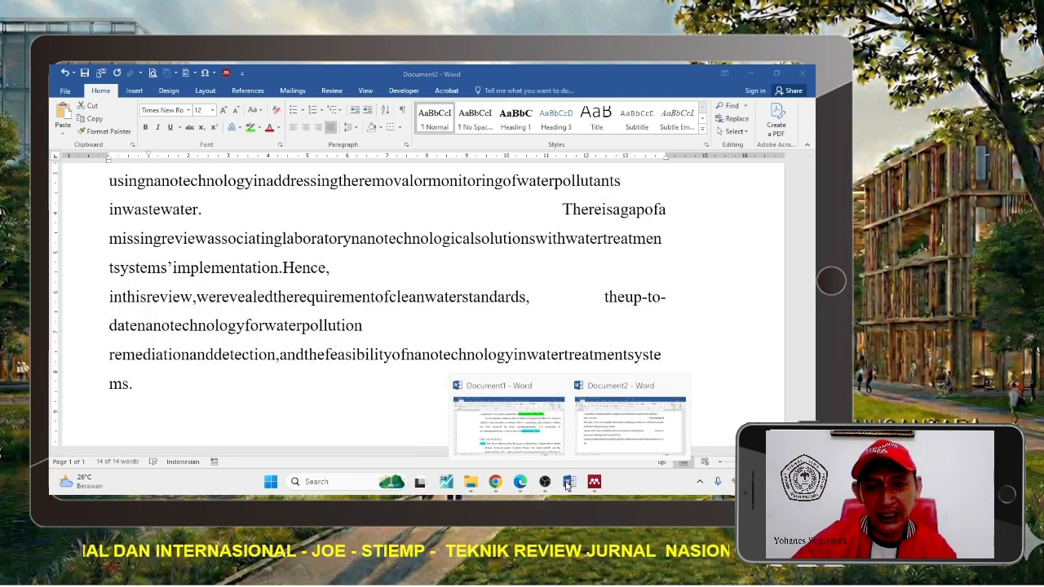
click(530, 436)
scroll(251, 224, up, 5)
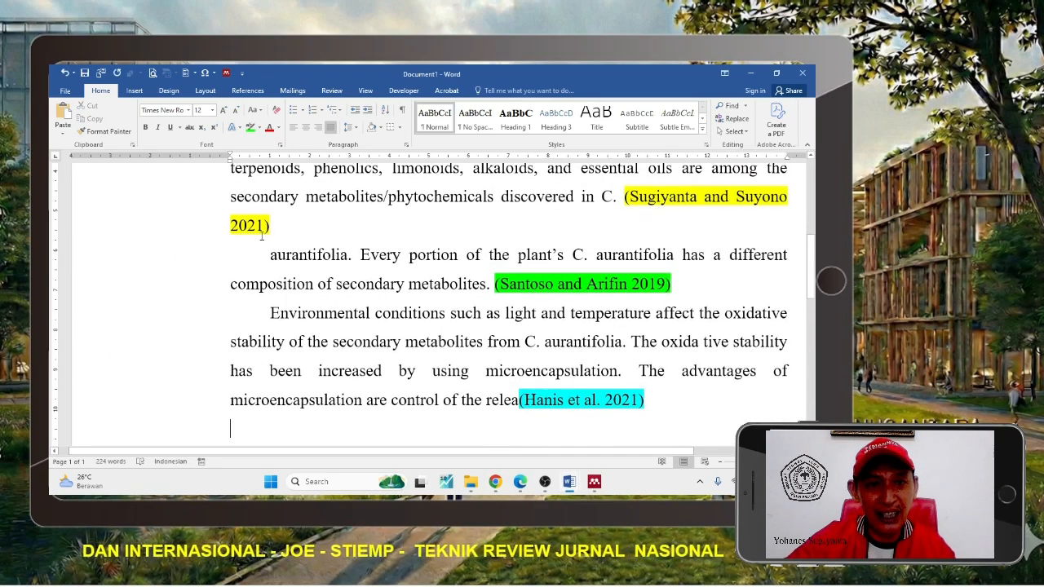
drag(252, 218, 480, 357)
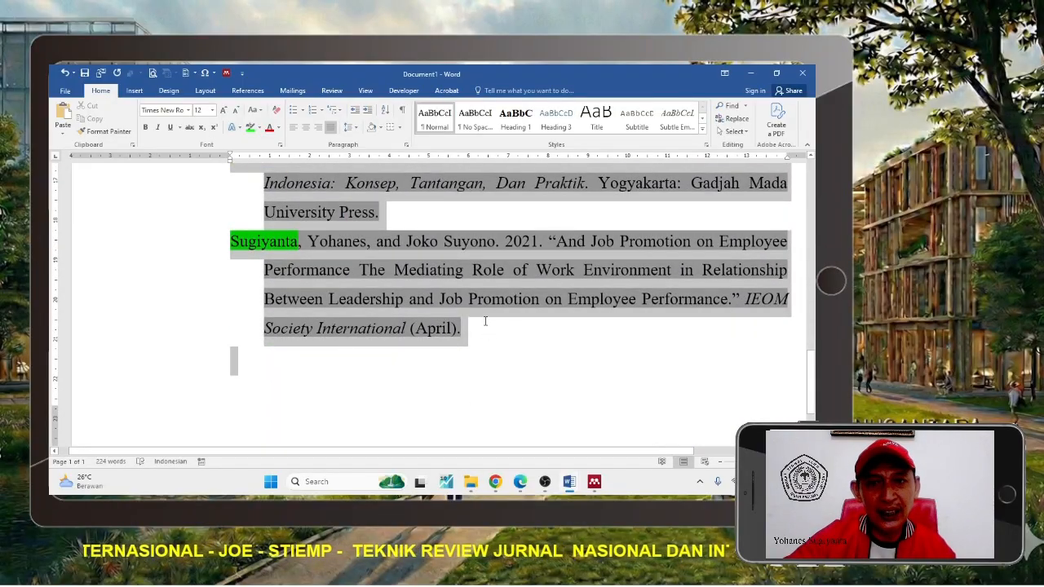
click(424, 123)
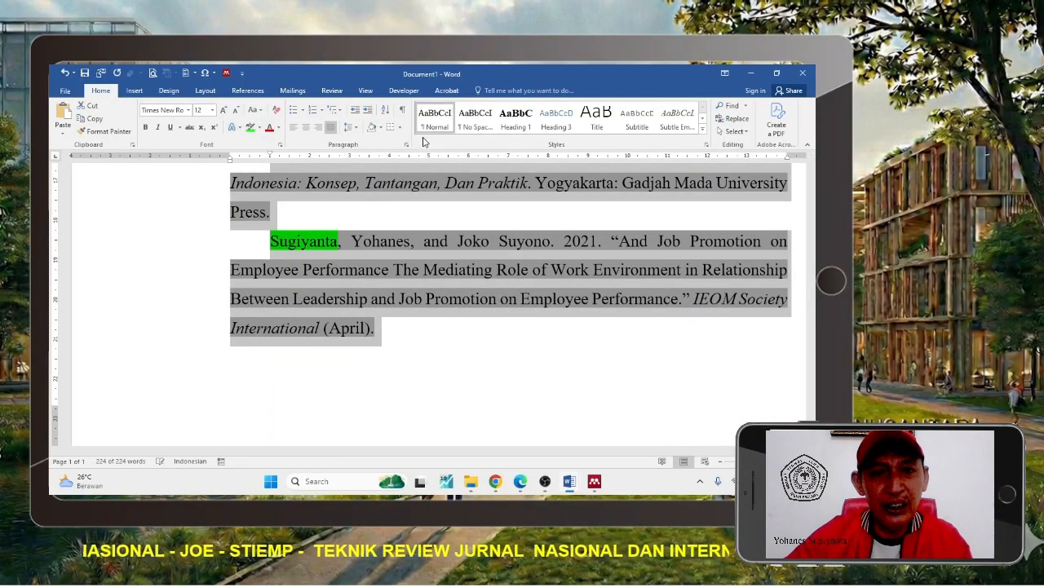
click(260, 131)
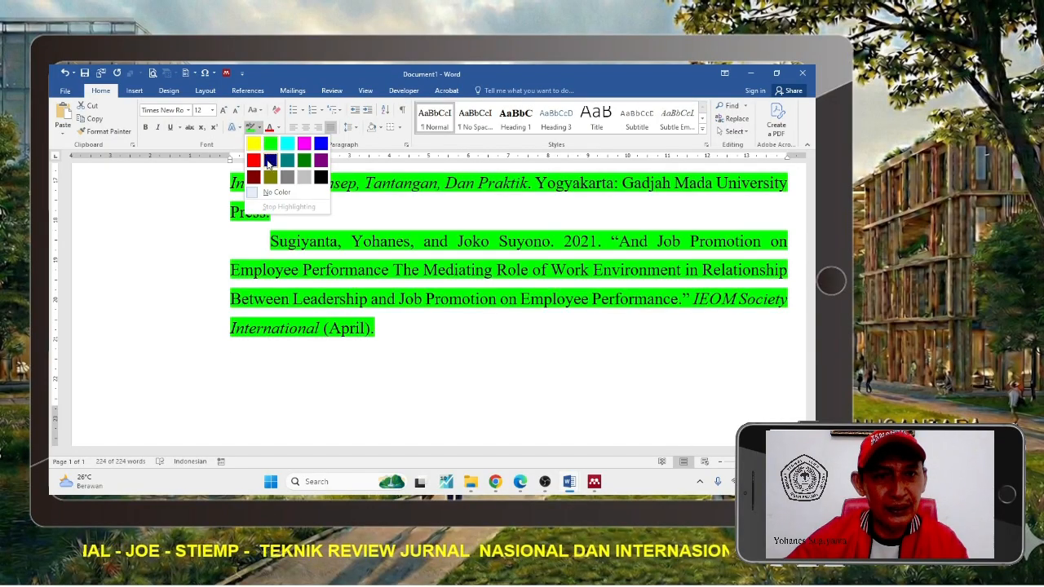
click(262, 192)
key(ctrl+End)
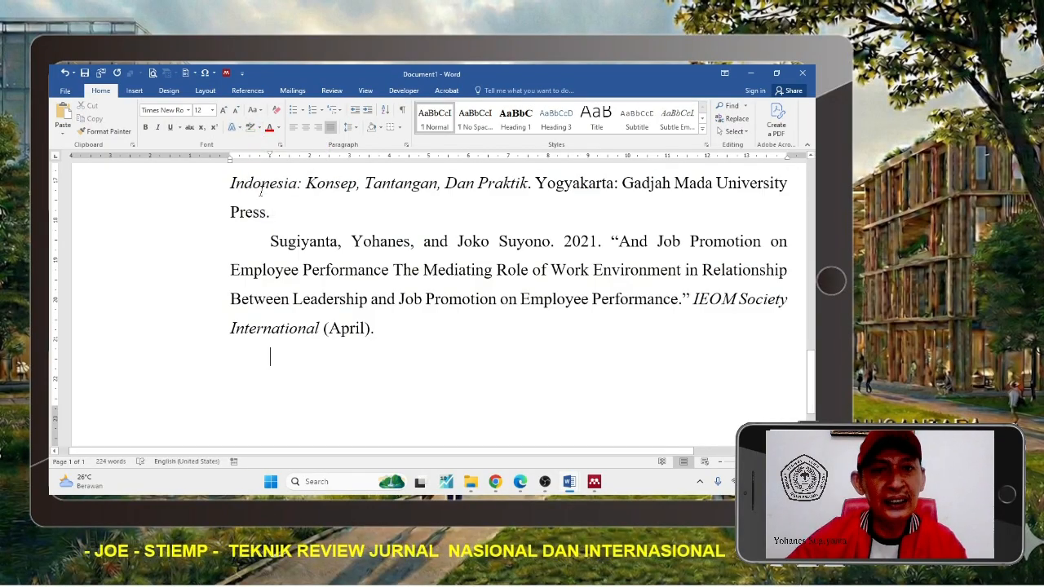
Insert three blank lines above the DAFTAR PUSTAKA heading.
key(ctrl+a)
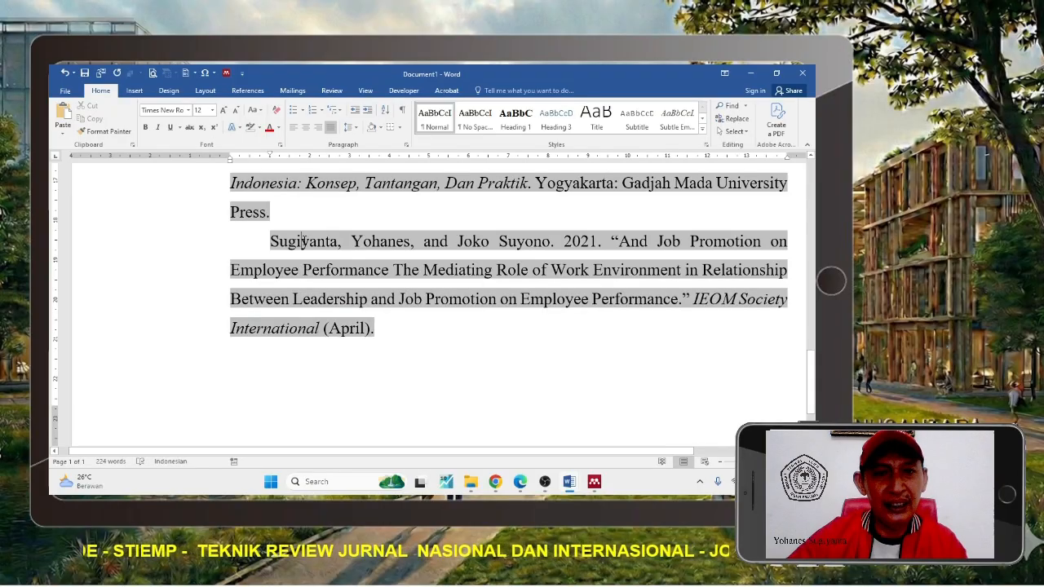
scroll(303, 241, up, 15)
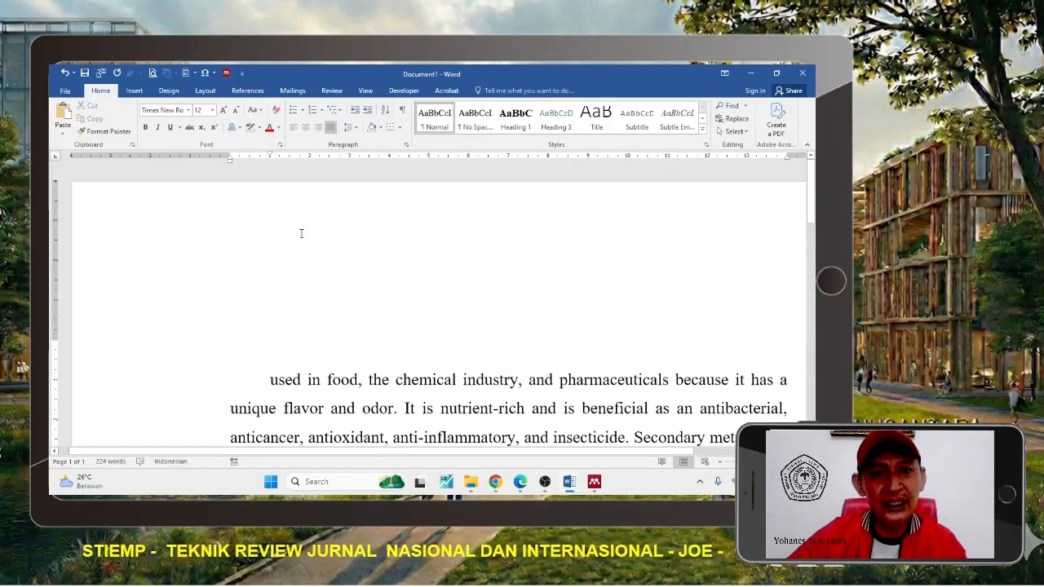
scroll(301, 234, down, 7)
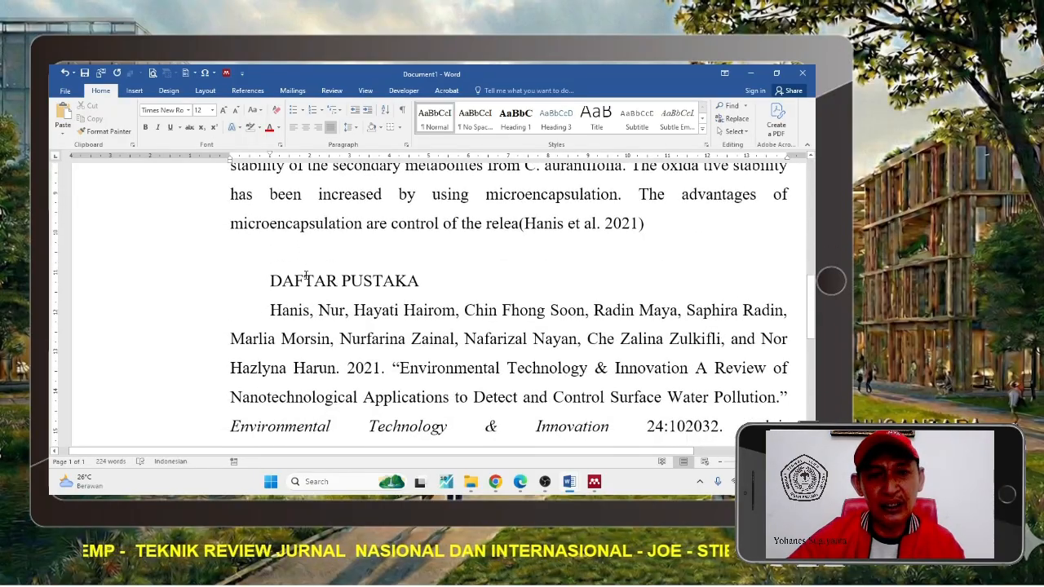
click(300, 255)
key(Return)
key(Return)
key(Return)
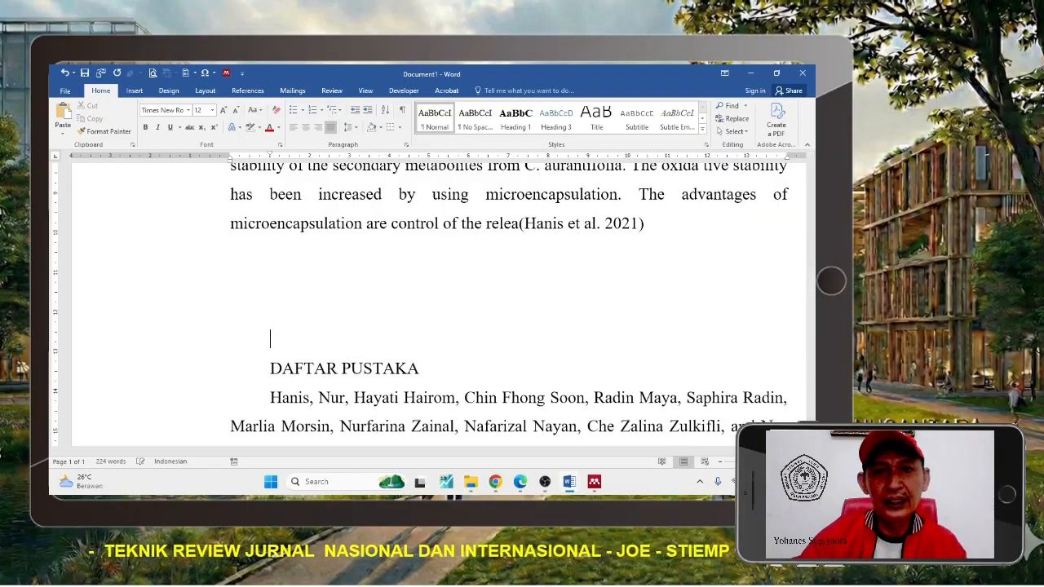
Delete the 2019 citation ending the second paragraph and the 2021 citation ending the third paragraph.
scroll(328, 238, up, 5)
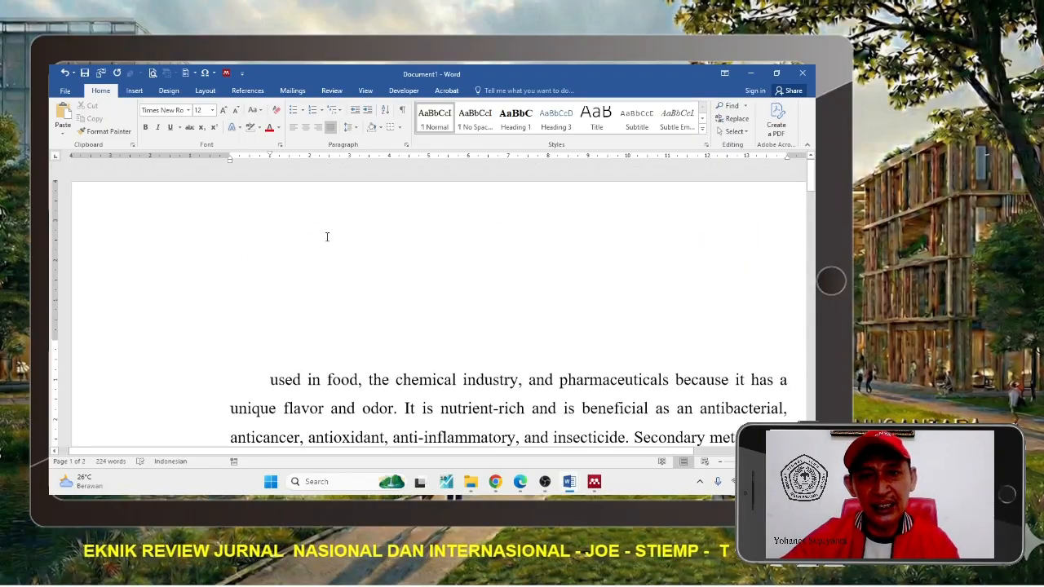
scroll(328, 238, down, 3)
scroll(475, 238, up, 1)
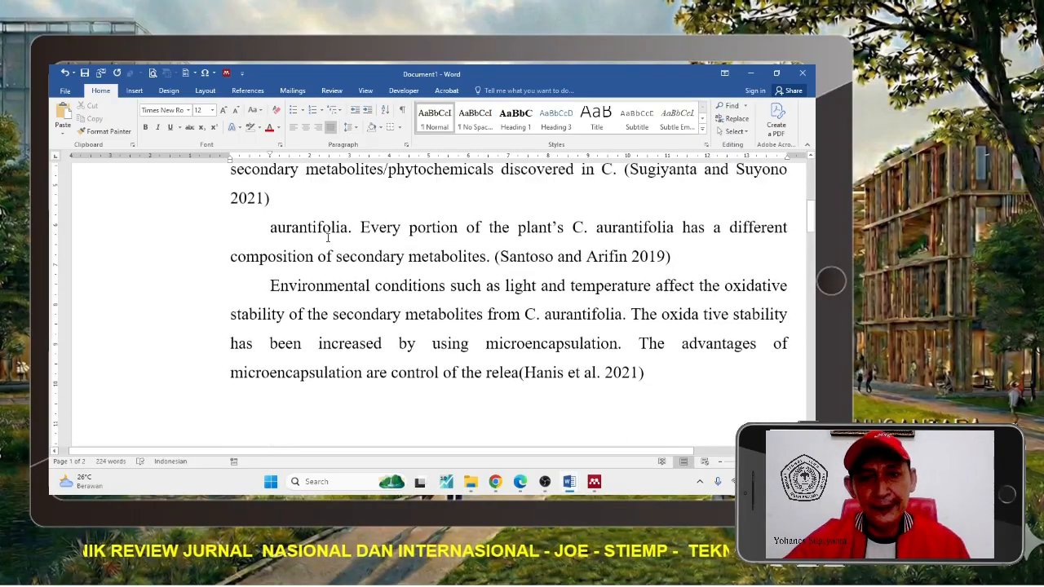
drag(671, 260, 495, 260)
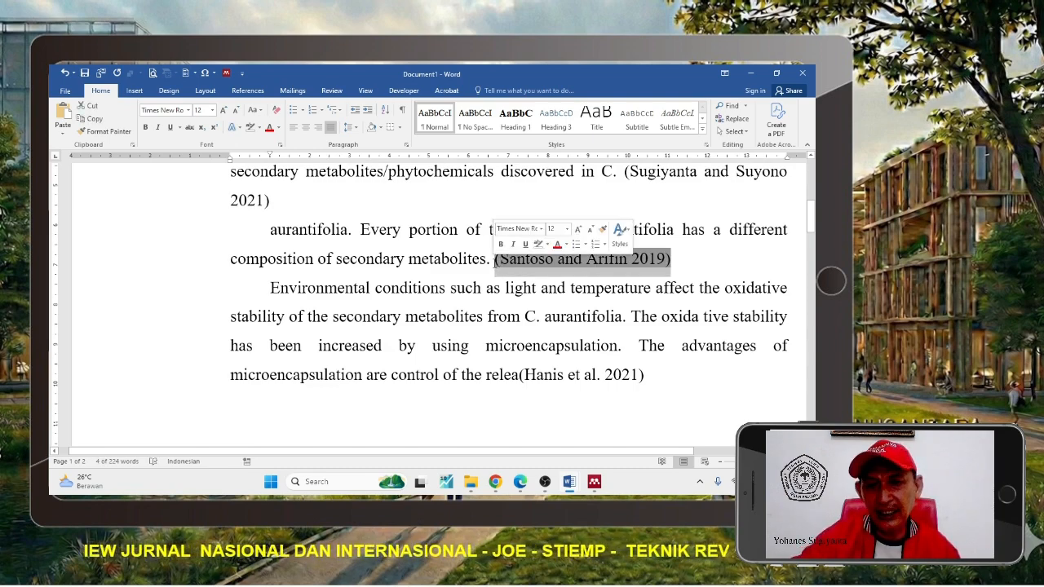
key(Delete)
drag(687, 374, 519, 380)
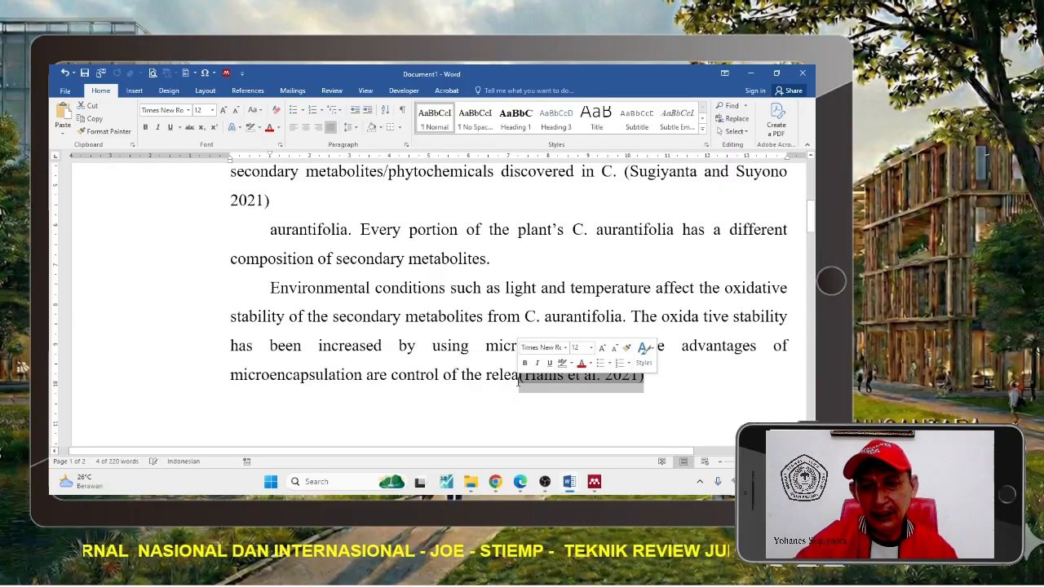
key(Delete)
Delete the year 2021 from the citation ending the first paragraph and keep the manual citation edit.
scroll(516, 377, up, 5)
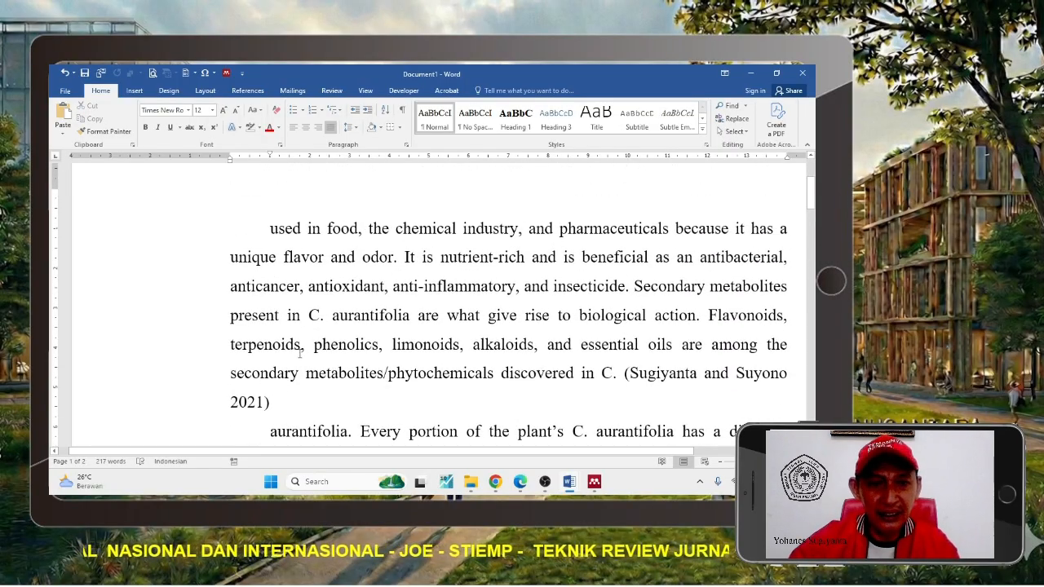
drag(288, 395, 232, 395)
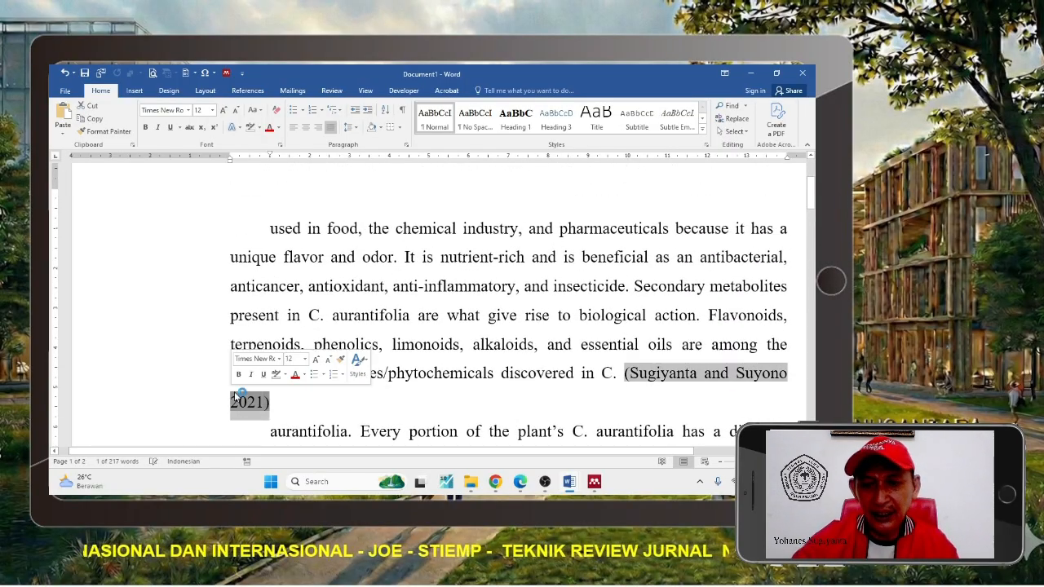
key(Delete)
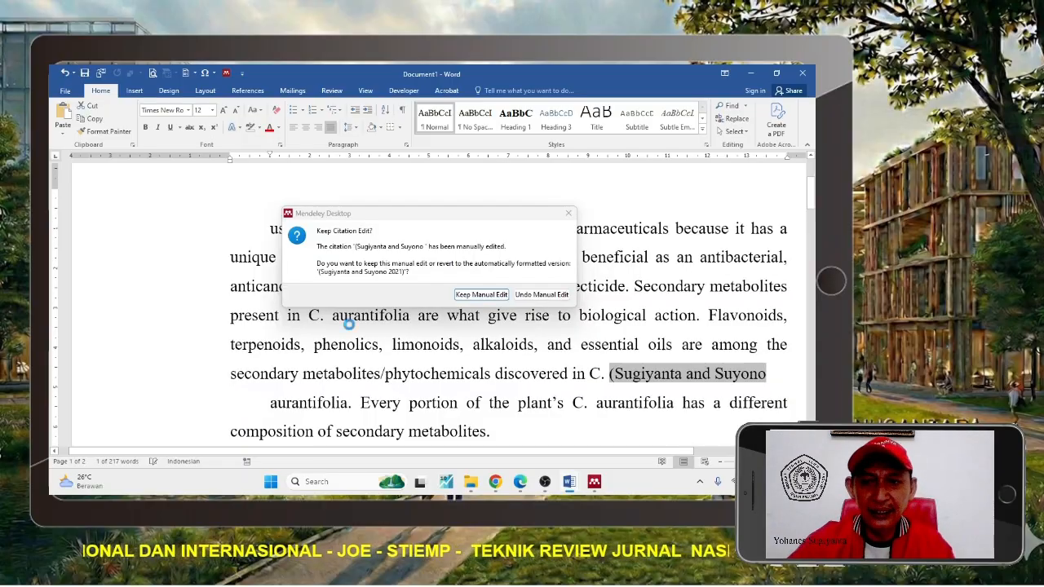
click(482, 294)
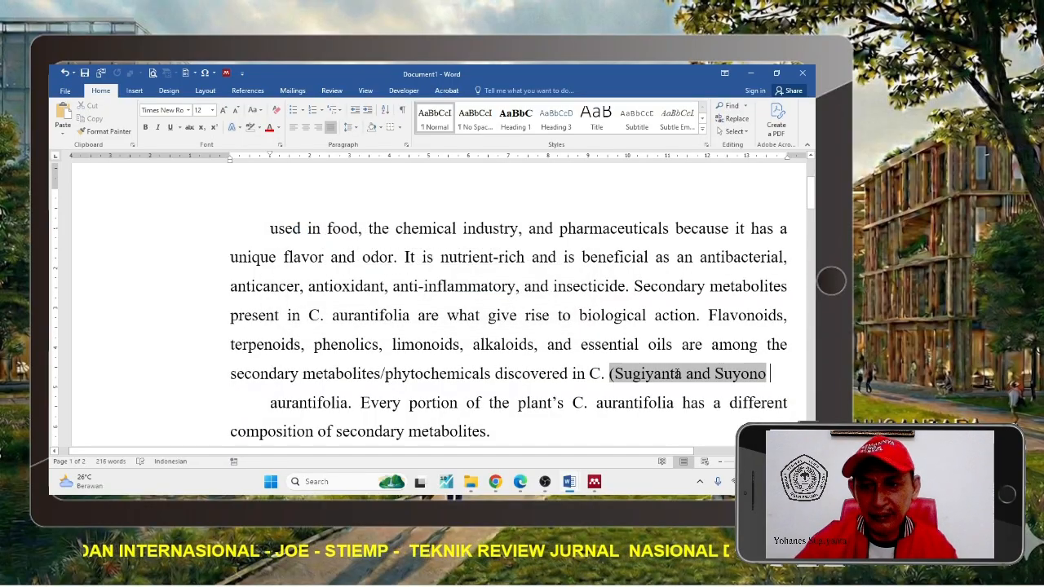
Delete the remaining author names and opening parenthesis of the citation at the end of the first paragraph.
key(BackSpace)
key(BackSpace)
key(BackSpace)
key(BackSpace)
key(BackSpace)
key(BackSpace)
key(BackSpace)
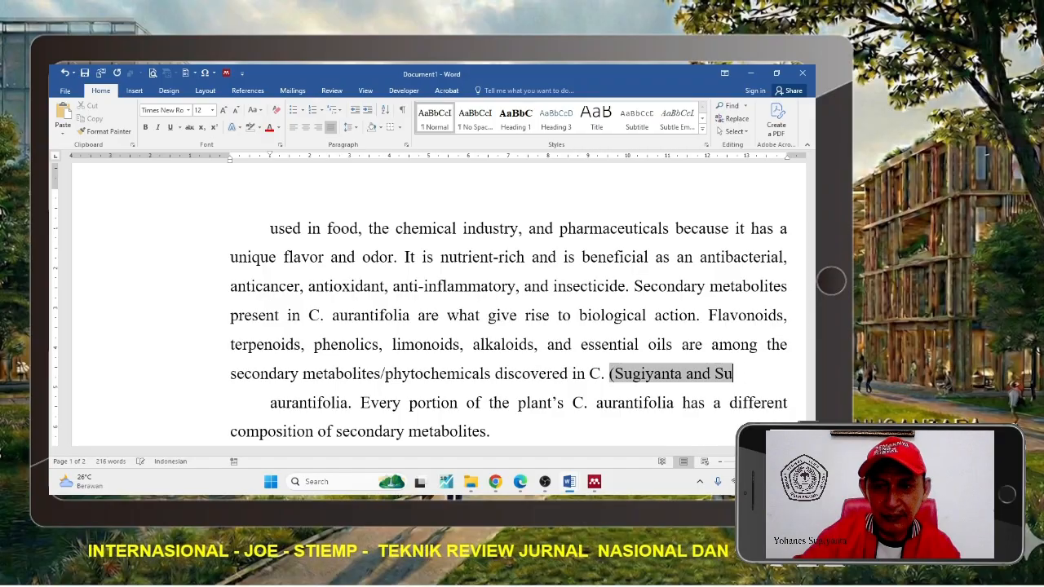
key(BackSpace)
key(BackSpace)
key(BackSpace)
key(BackSpace)
key(BackSpace)
key(BackSpace)
key(BackSpace)
key(BackSpace)
key(BackSpace)
key(BackSpace)
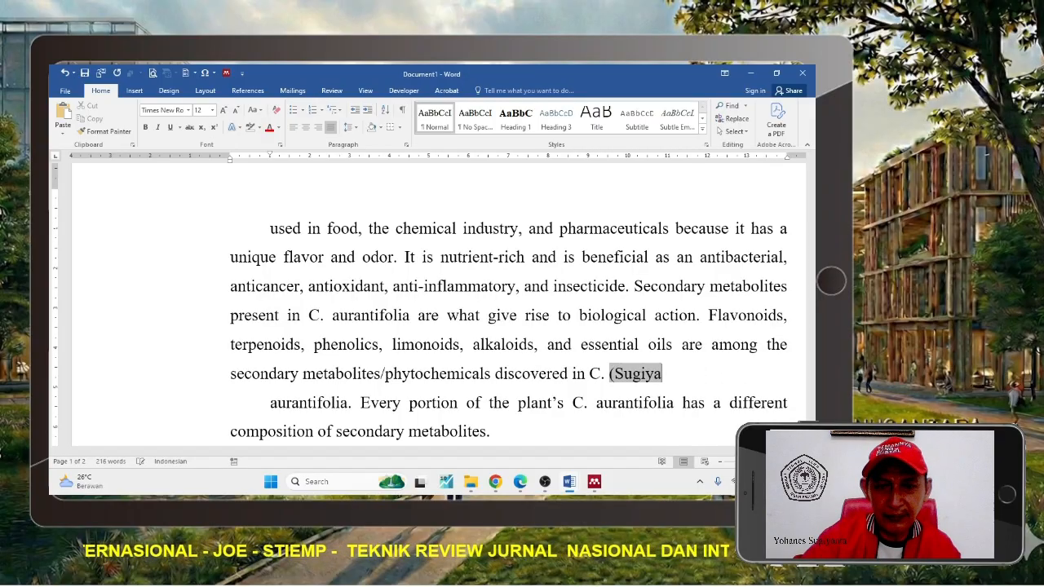
key(BackSpace)
key(BackSpace)
key(BackSpace)
key(BackSpace)
key(BackSpace)
Remove the leftover "C." after "discovered in" and start a new paragraph before "aurantifolia".
key(Delete)
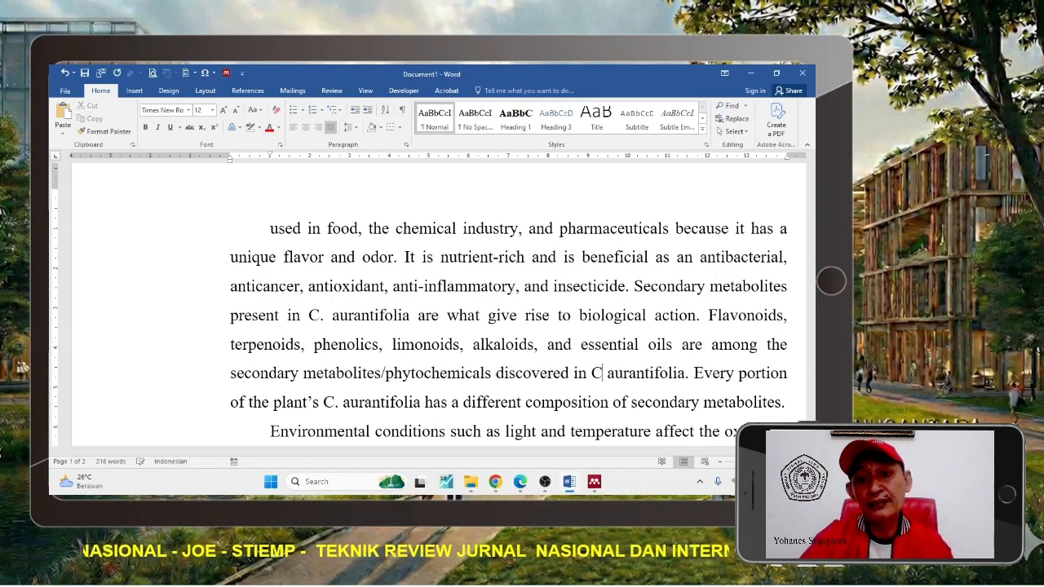
key(BackSpace)
key(BackSpace)
key(Return)
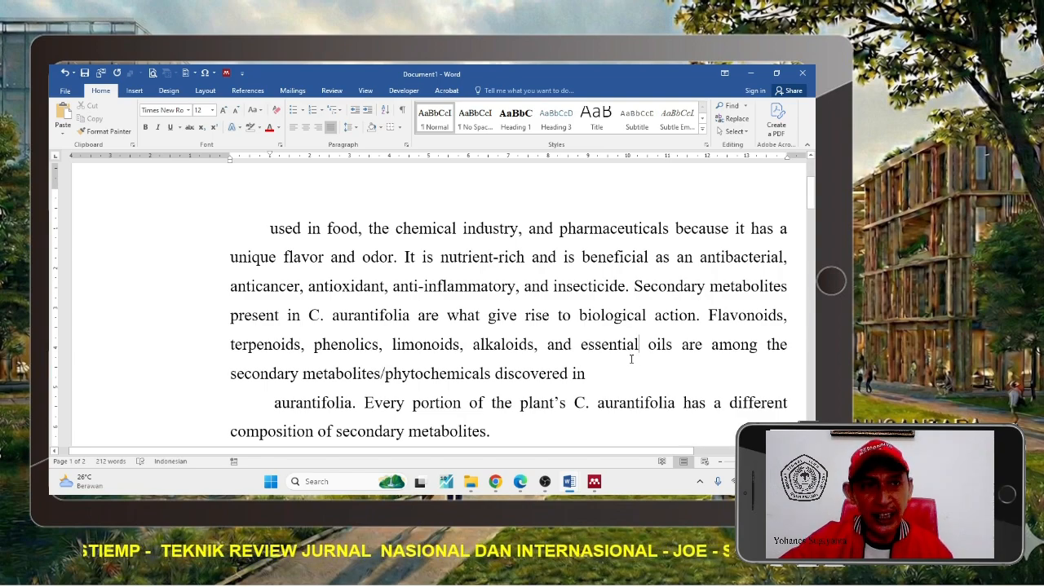
Start a Mendeley citation and switch to Mendeley Desktop.
scroll(494, 325, up, 4)
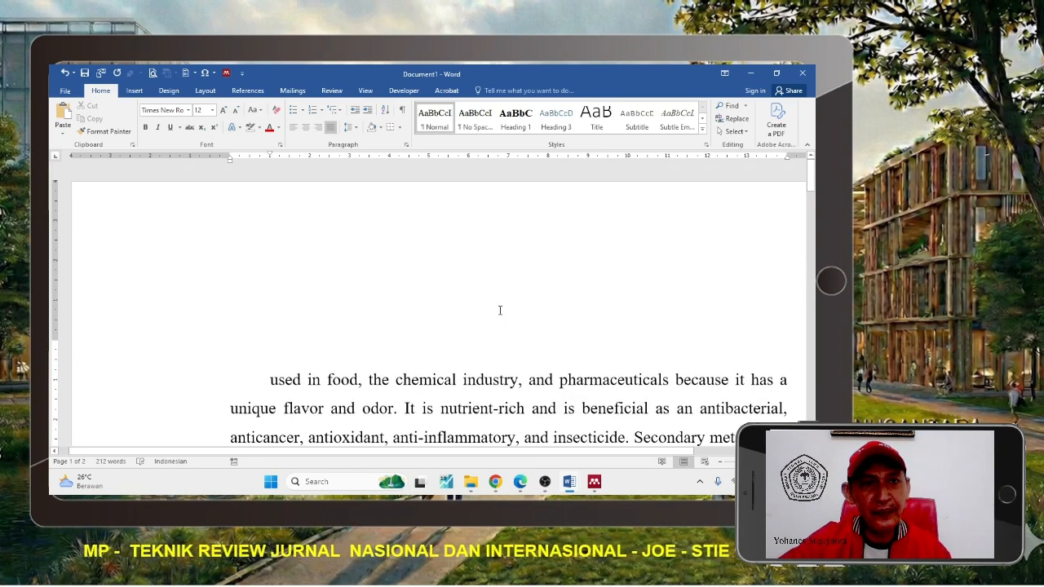
scroll(500, 310, down, 1)
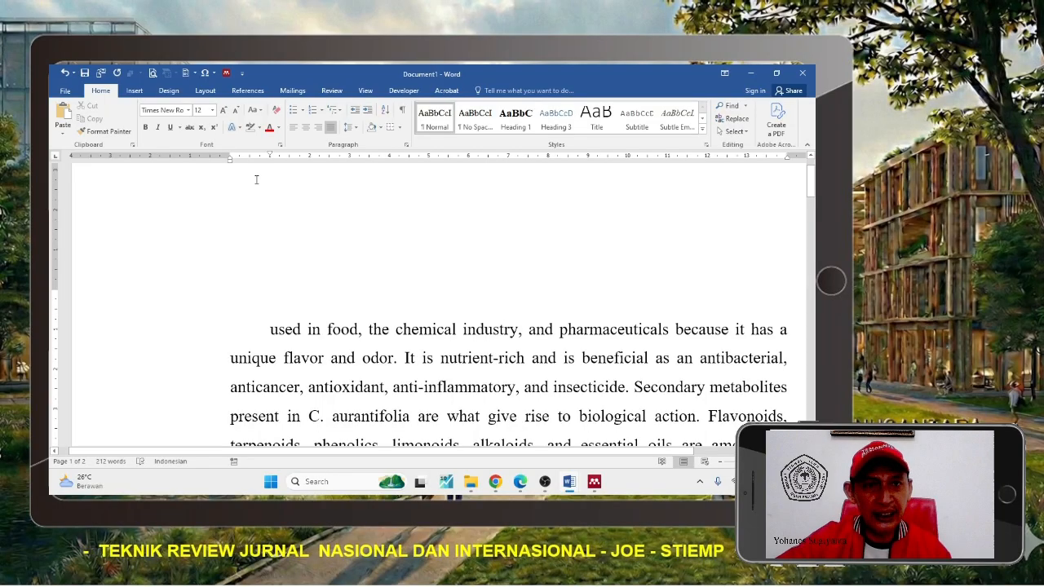
click(248, 91)
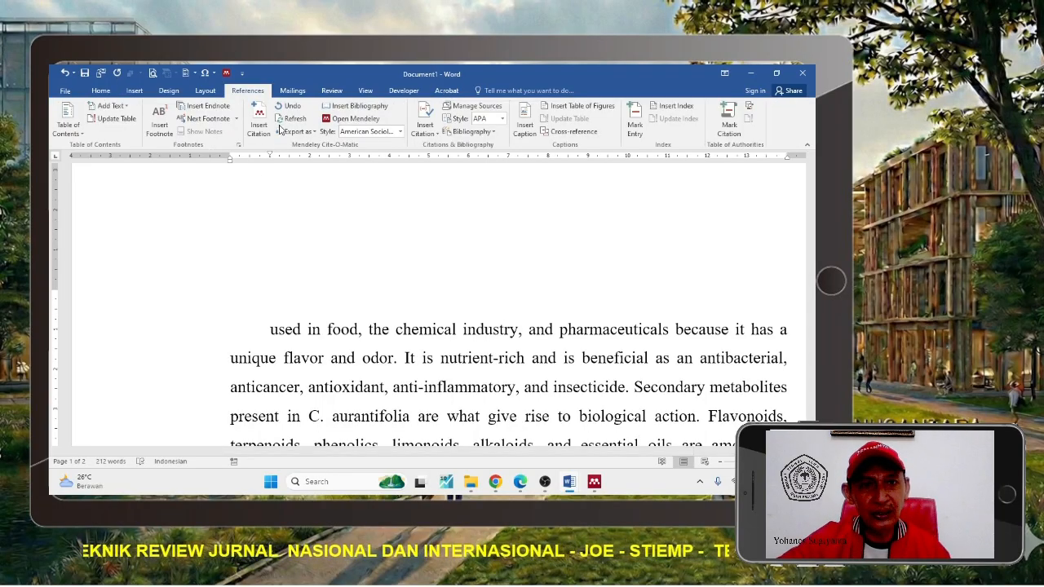
click(279, 132)
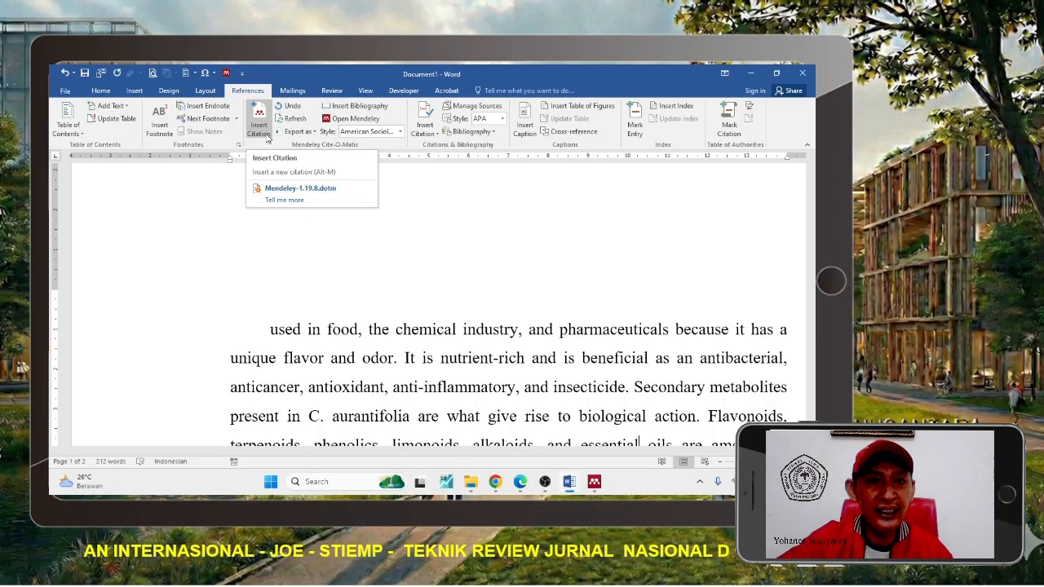
click(258, 123)
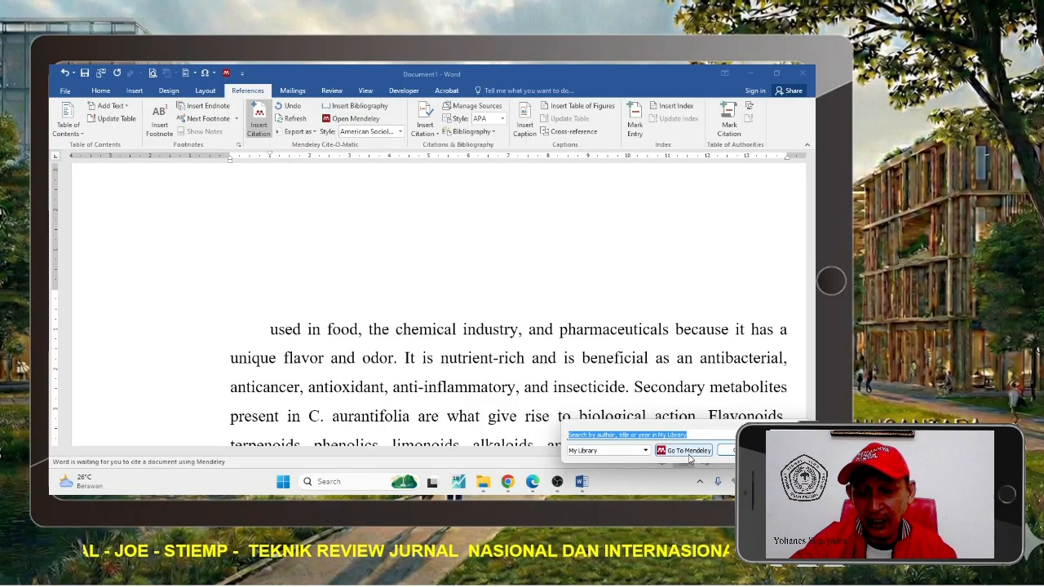
click(689, 450)
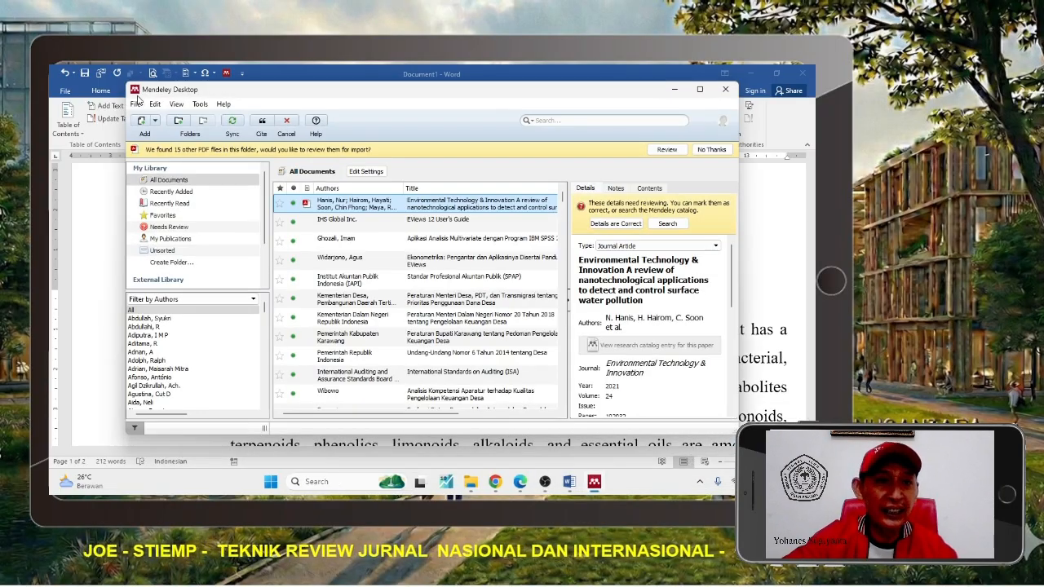
Search the Desktop folder for SANUR and import SANUR-12-02036 (1).pdf into the Mendeley library.
click(262, 121)
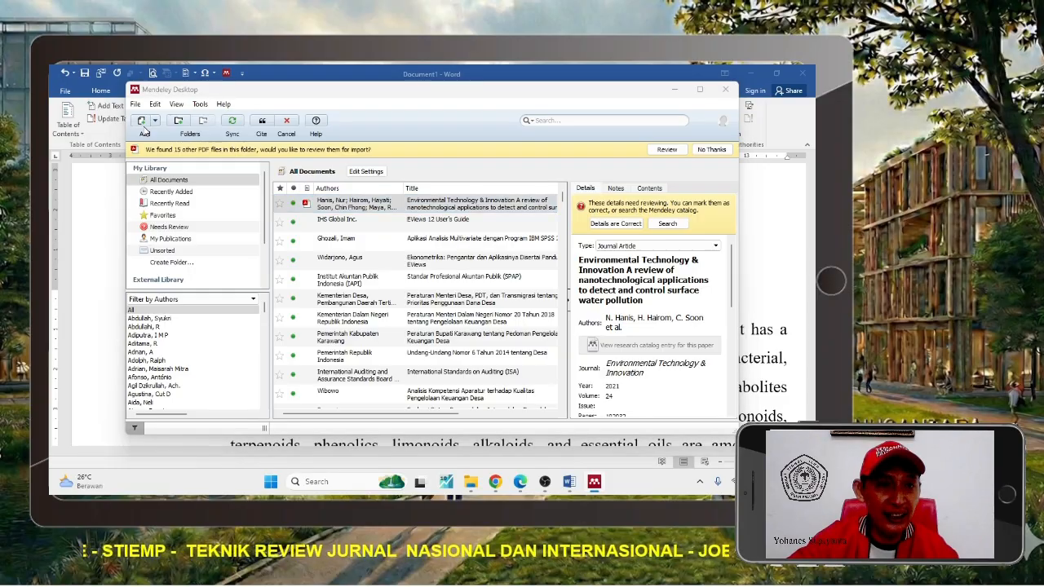
click(601, 485)
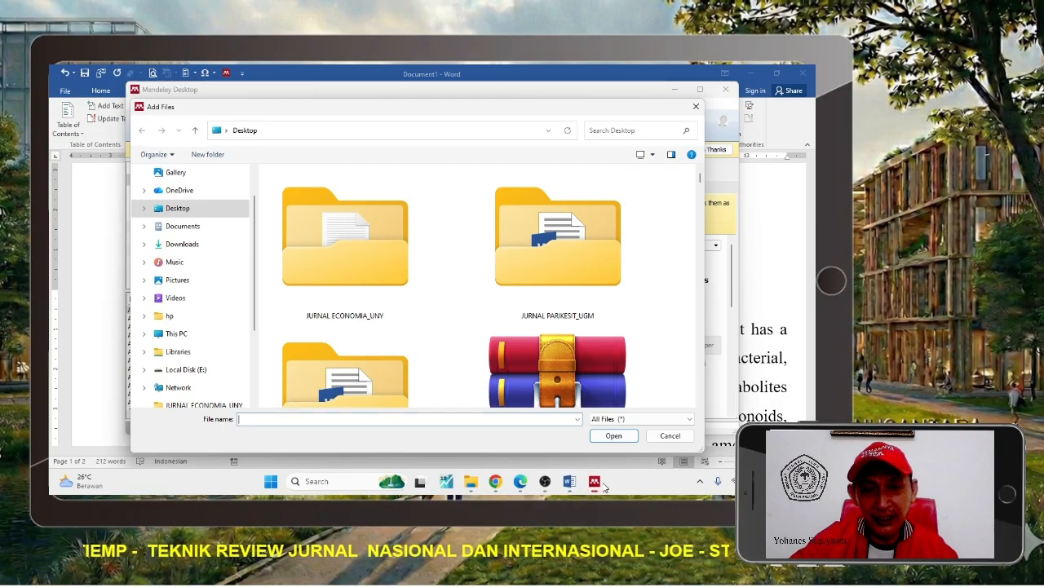
click(193, 208)
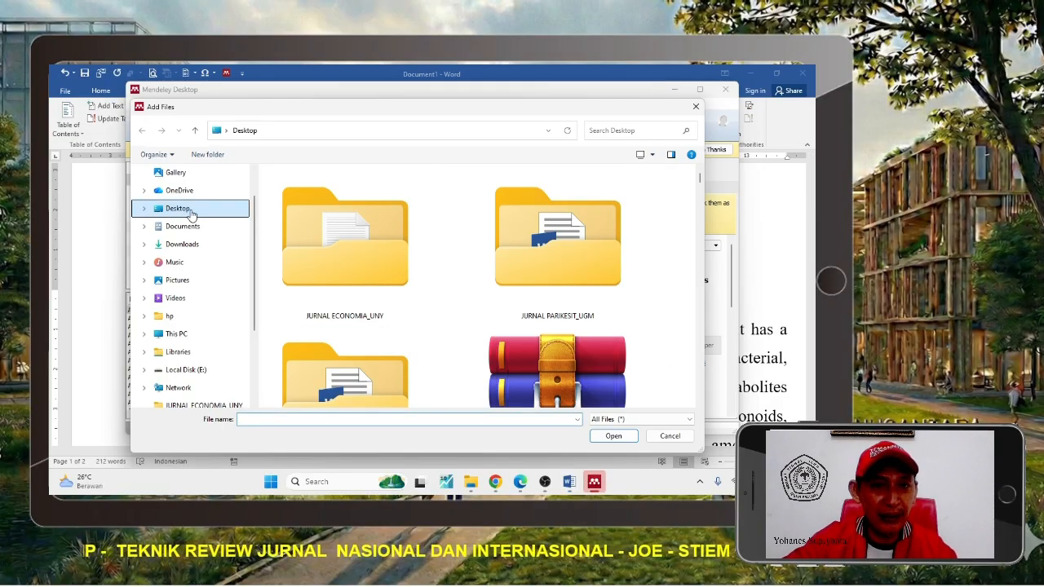
click(641, 131)
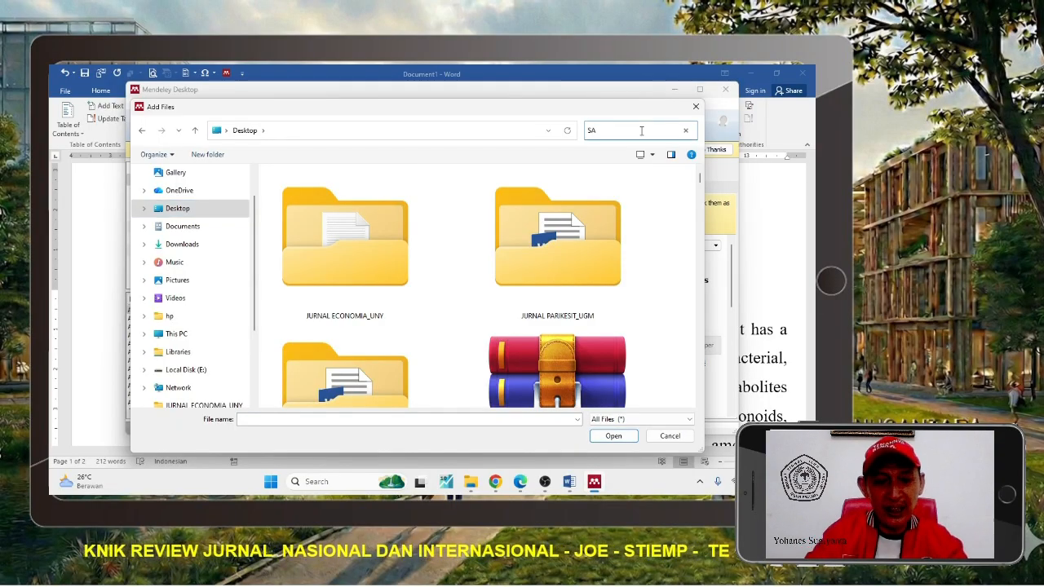
text(SANUR)
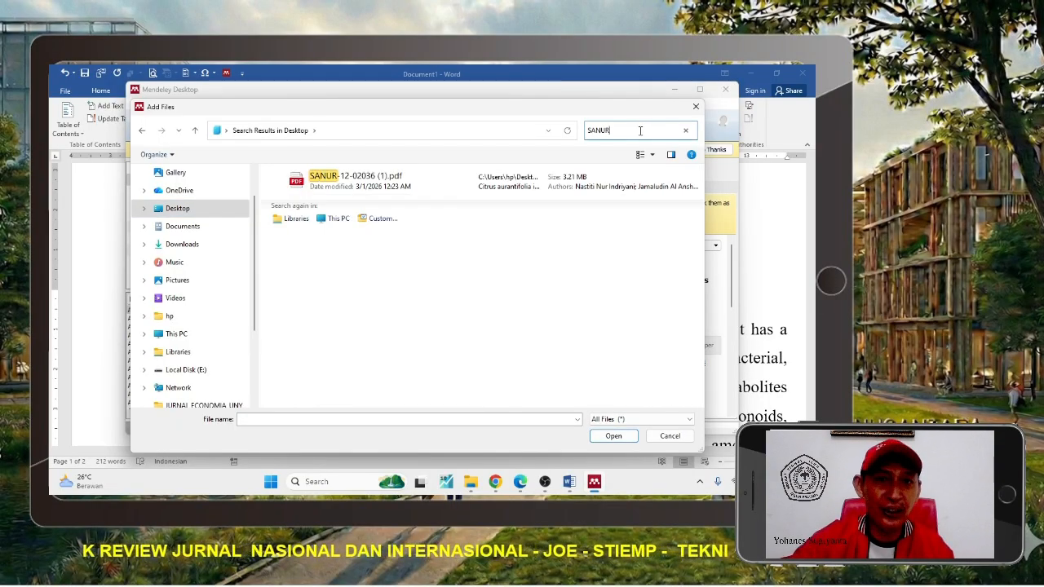
click(394, 178)
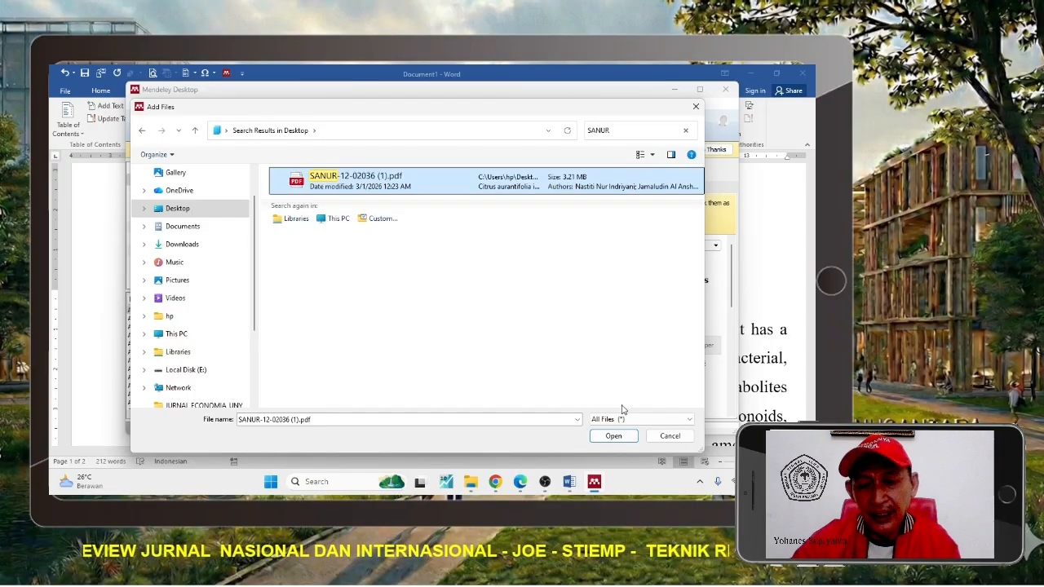
click(614, 436)
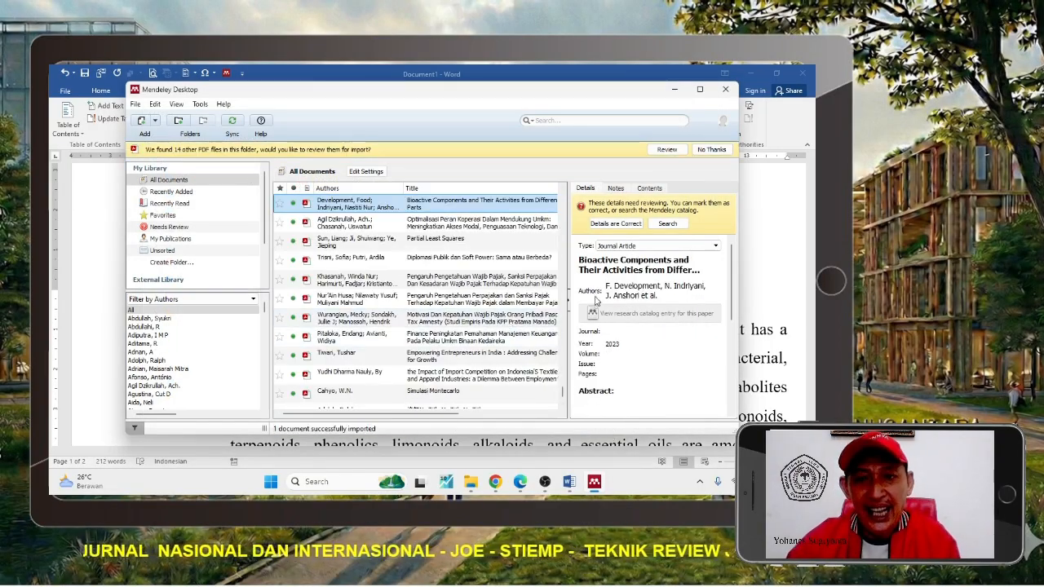
Examine the imported article's details, then open its PDF to check the title, authors and abstract.
scroll(605, 296, down, 2)
scroll(615, 318, up, 2)
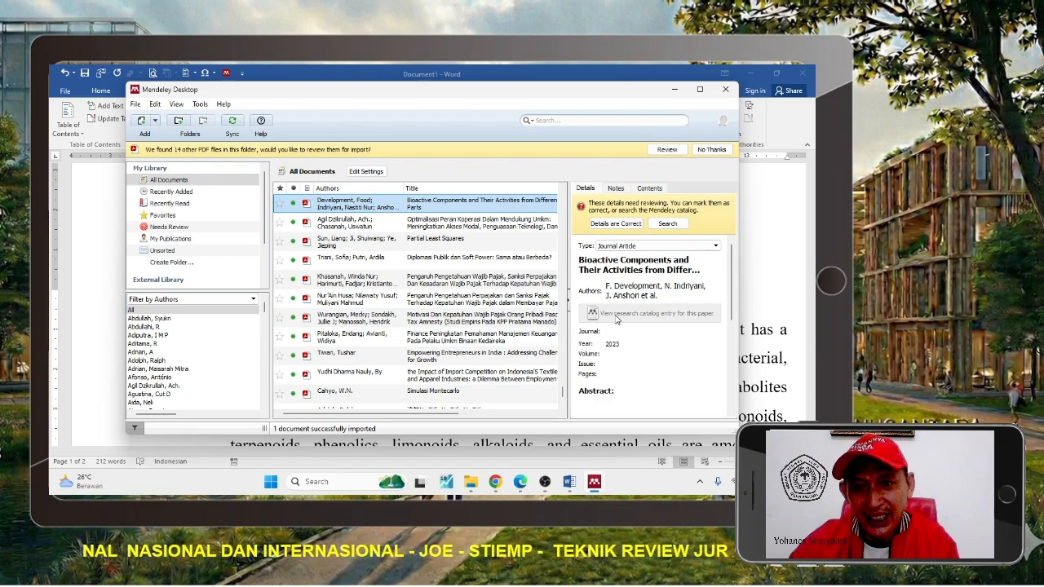
scroll(670, 296, down, 1)
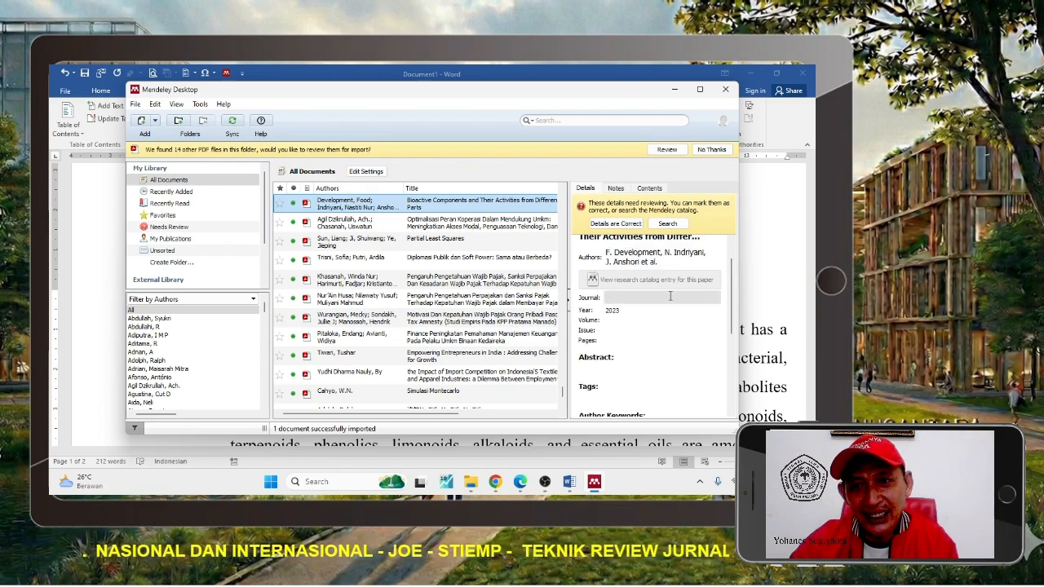
scroll(670, 296, down, 2)
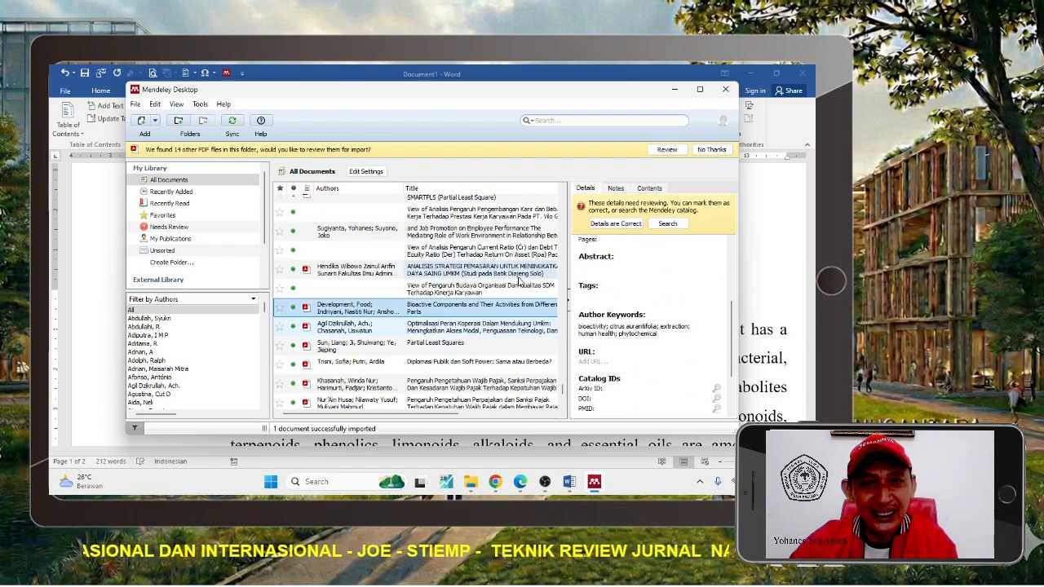
double_click(516, 308)
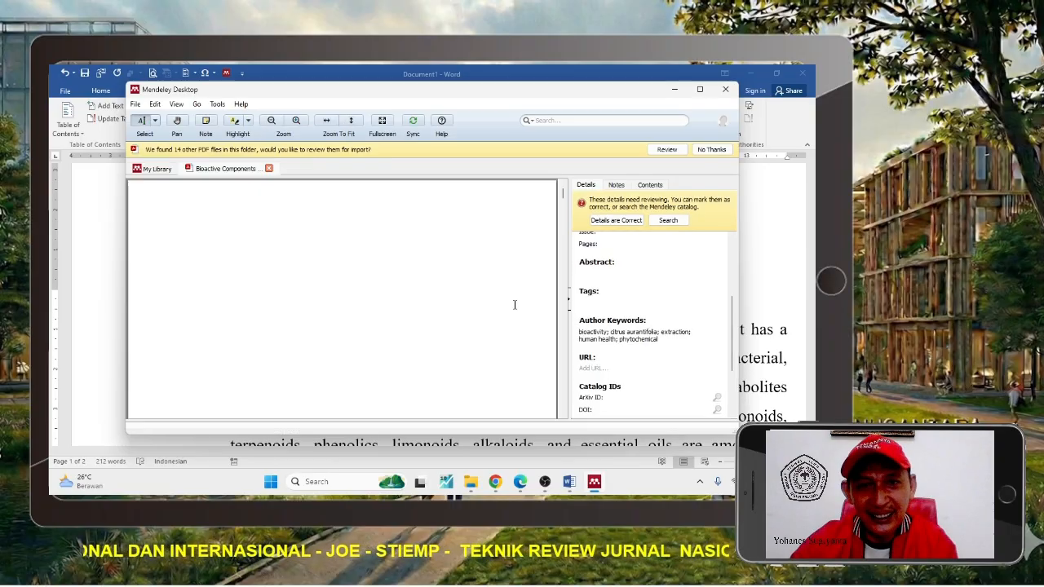
scroll(515, 305, down, 3)
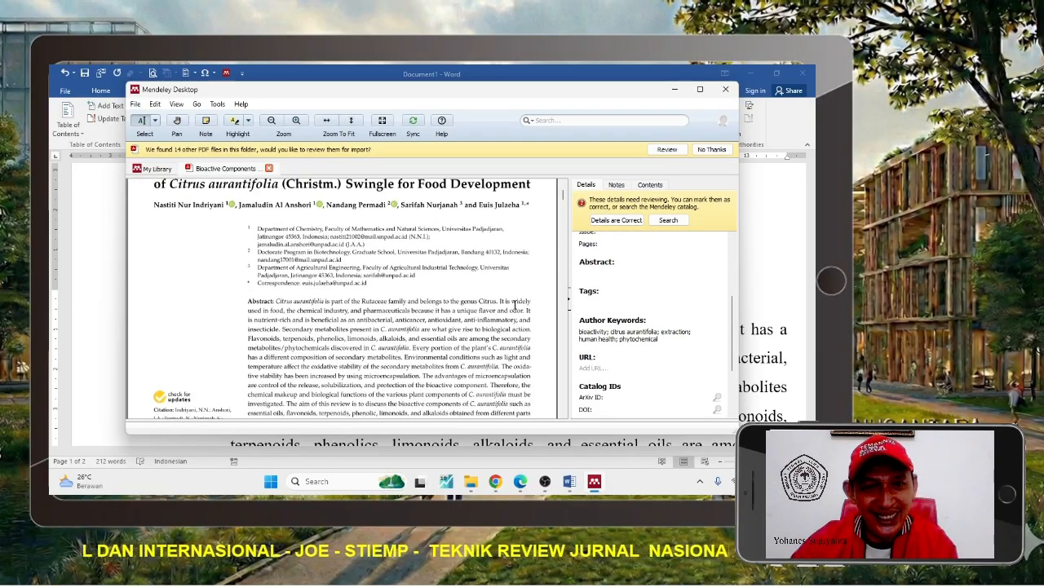
scroll(516, 305, up, 2)
scroll(515, 304, down, 4)
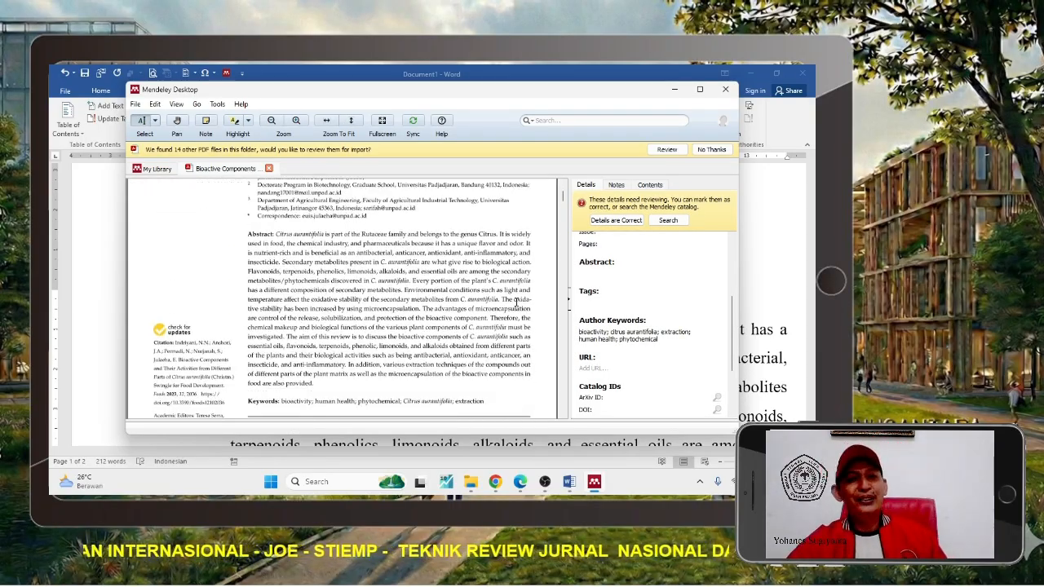
scroll(518, 300, up, 5)
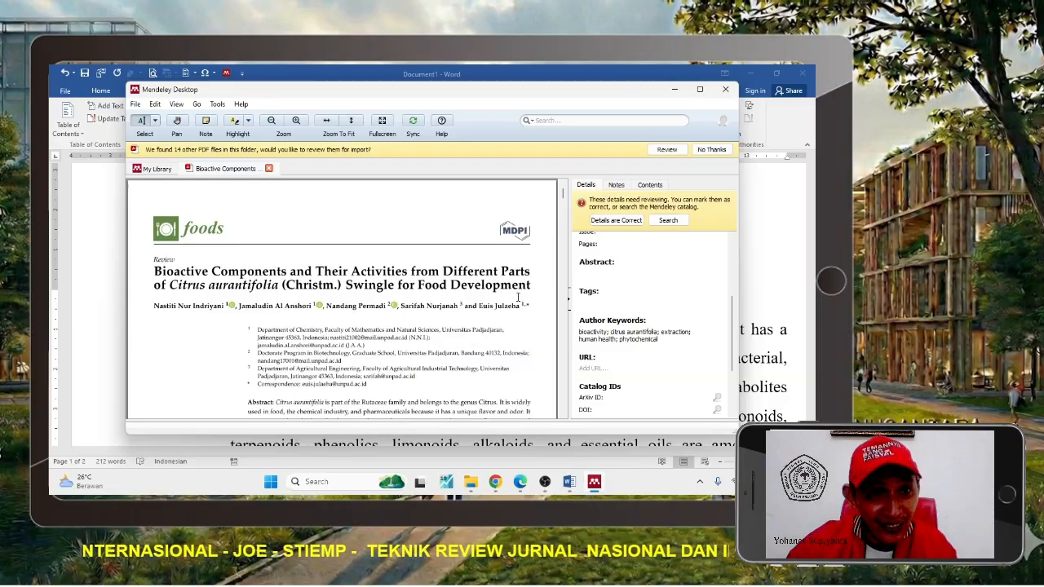
Return to Document1 in Word and delete all reference entries under the DAFTAR PUSTAKA heading.
click(679, 91)
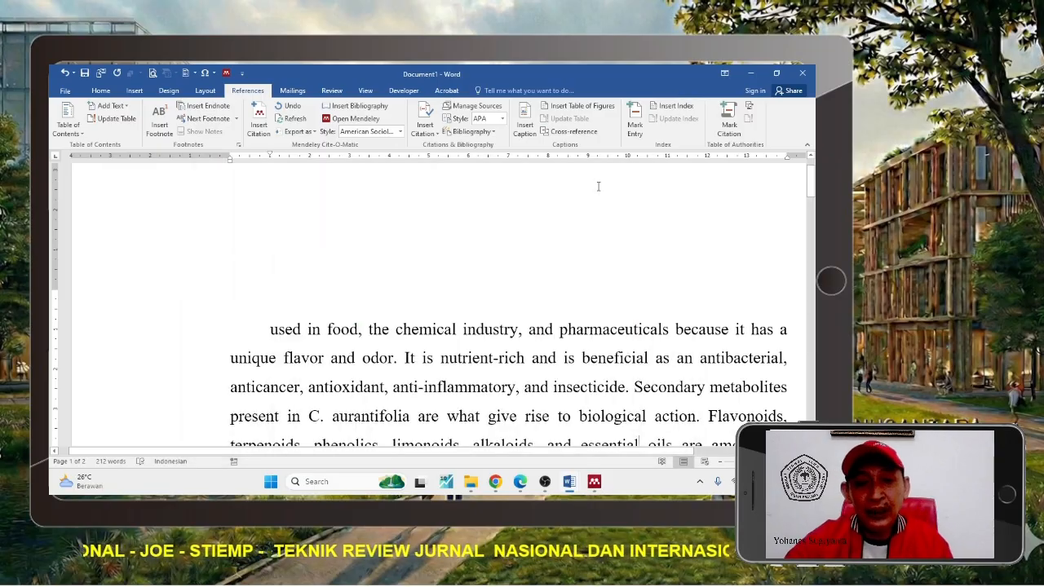
scroll(578, 203, down, 3)
scroll(572, 262, down, 1)
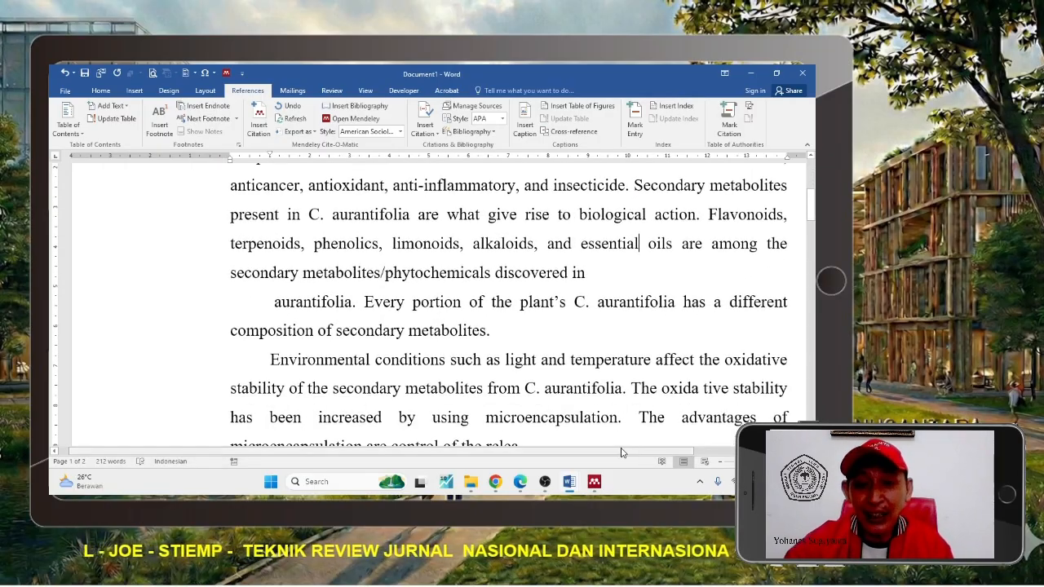
scroll(549, 346, down, 3)
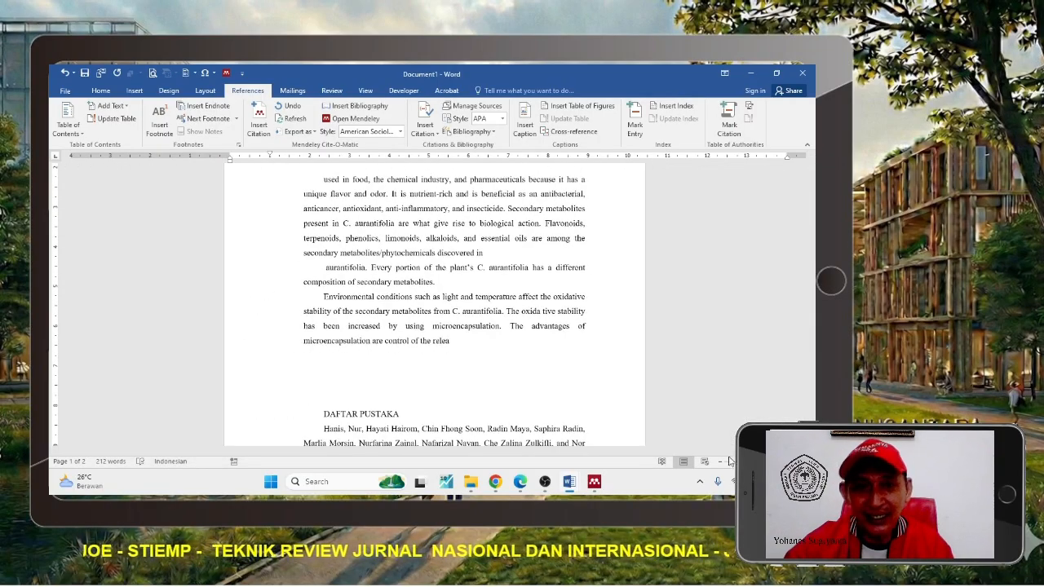
scroll(549, 346, down, 3)
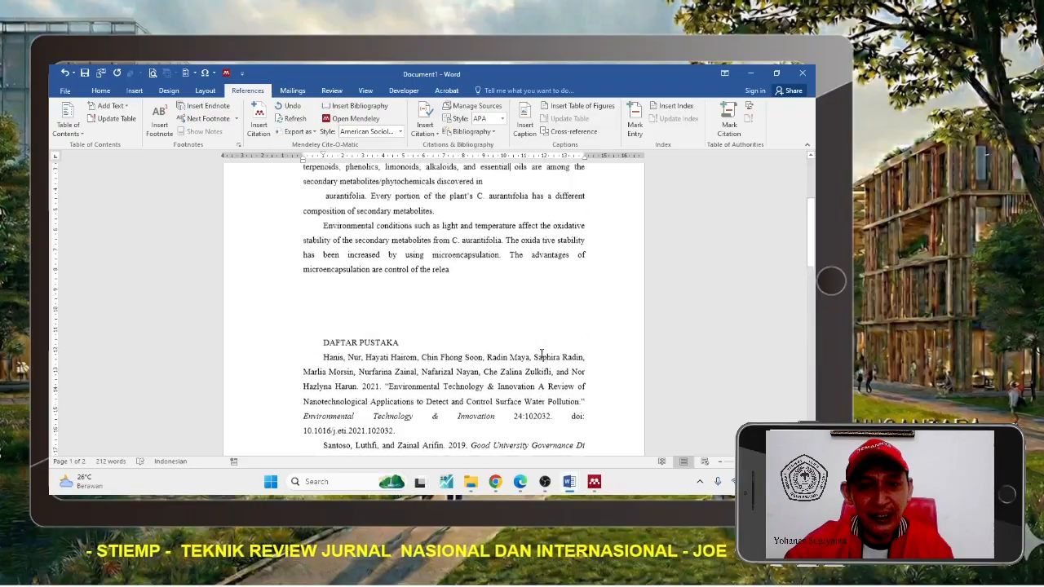
drag(321, 332, 592, 410)
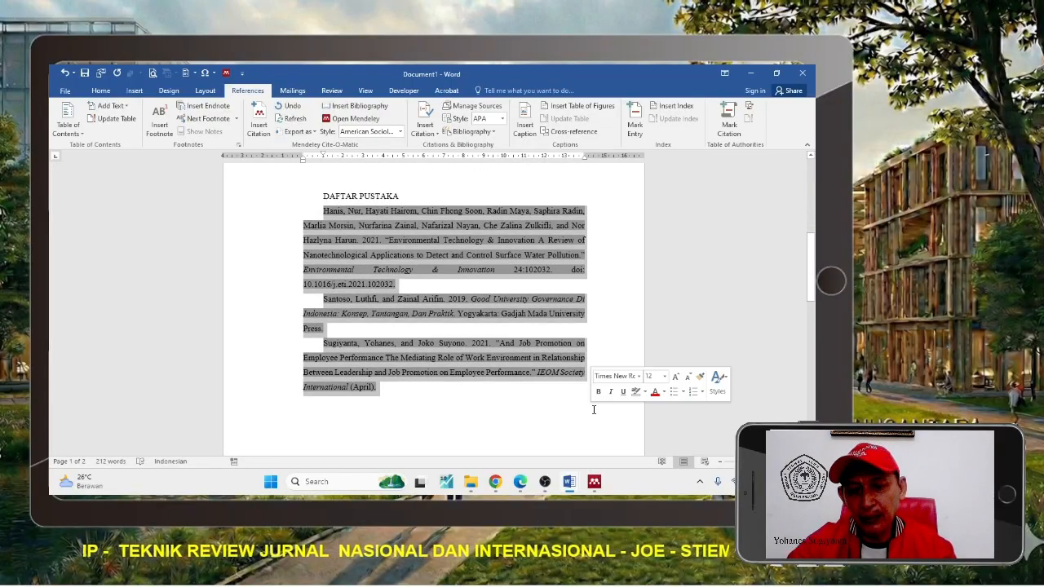
key(Delete)
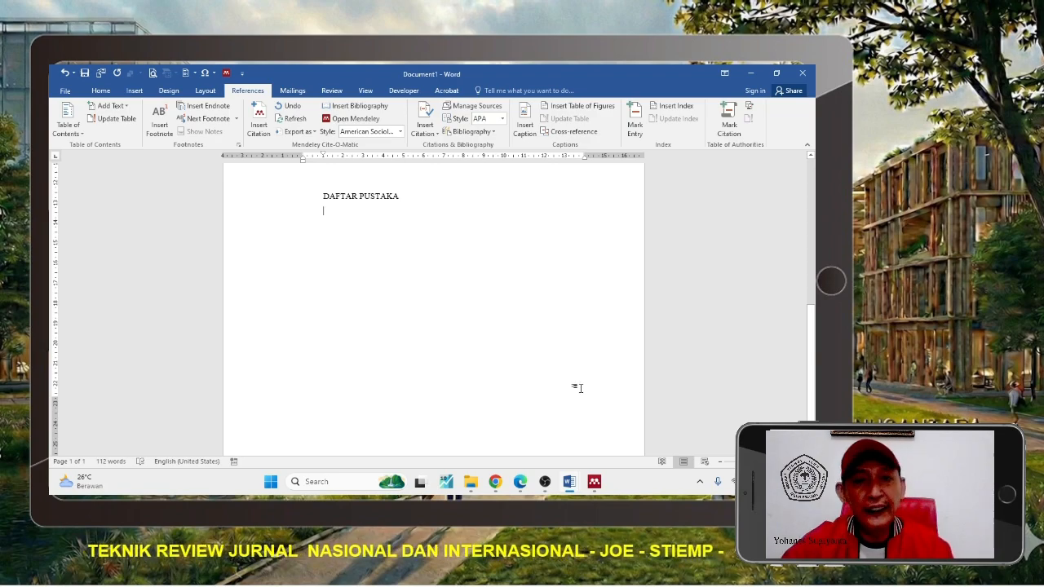
Try to find the article for a Mendeley citation after "discovered in" by searching the library for SA, SAF and NU.
scroll(571, 375, up, 5)
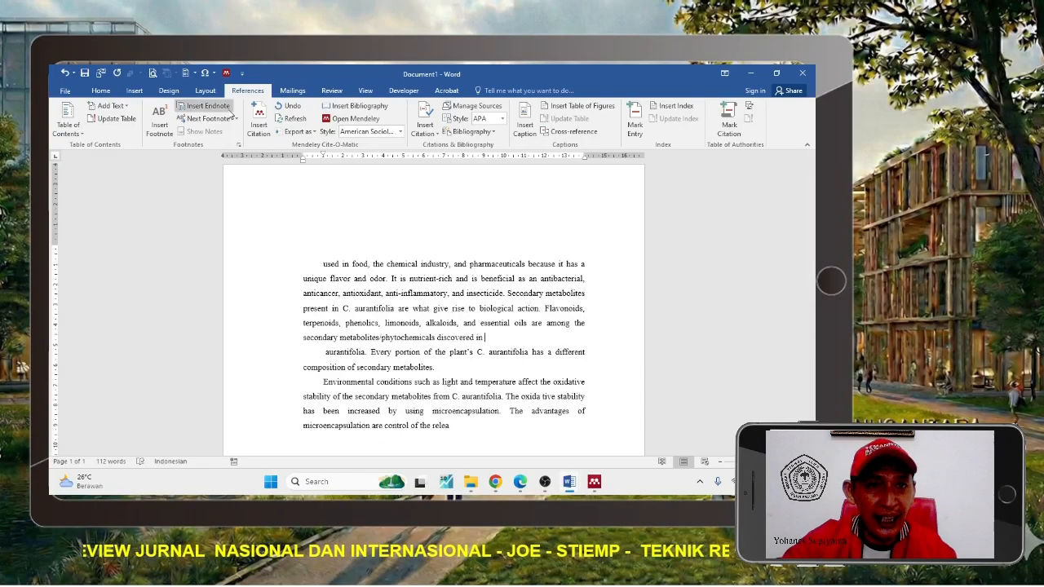
click(254, 133)
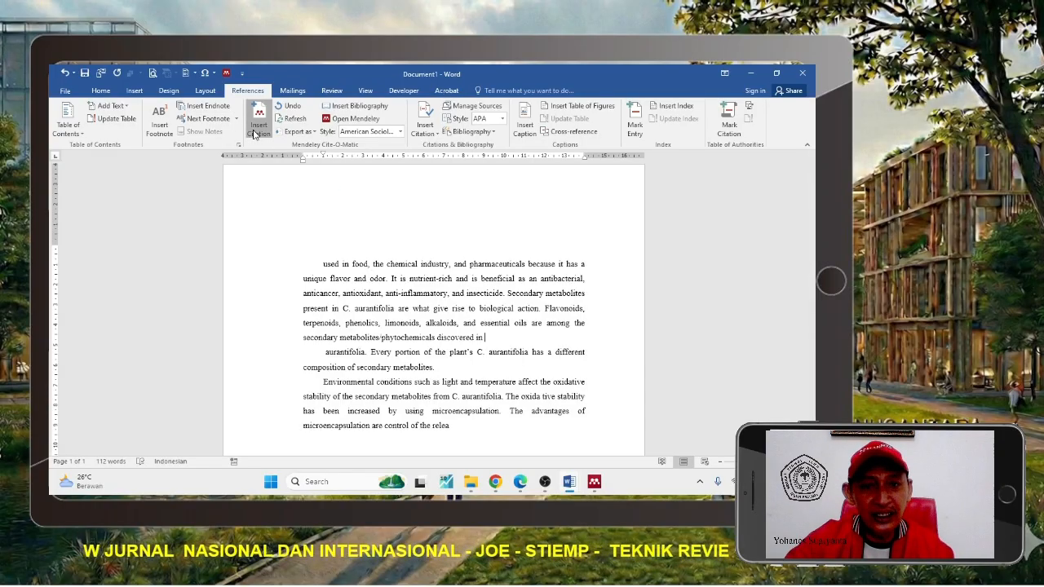
text(SA)
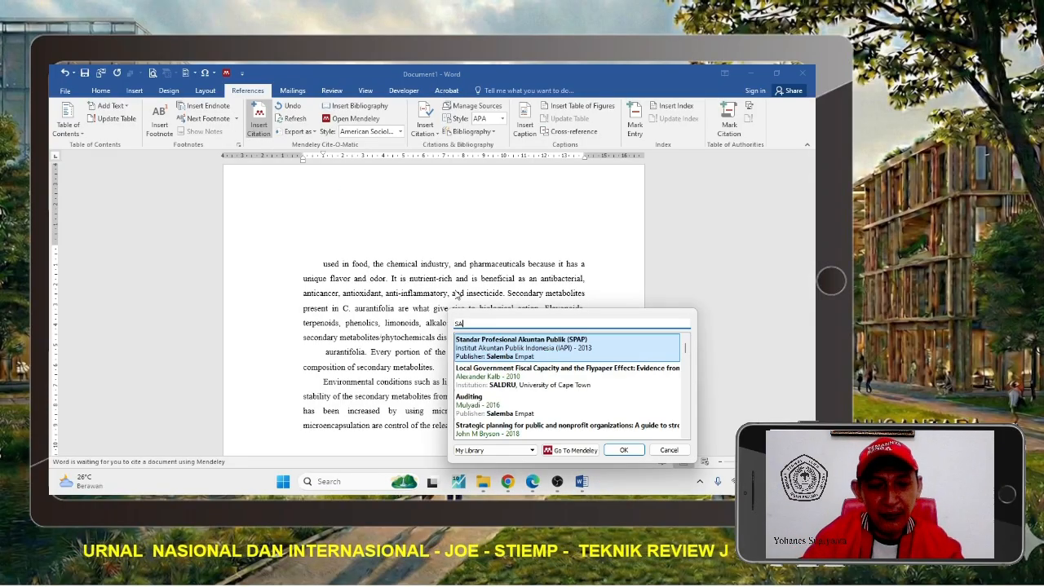
text(F)
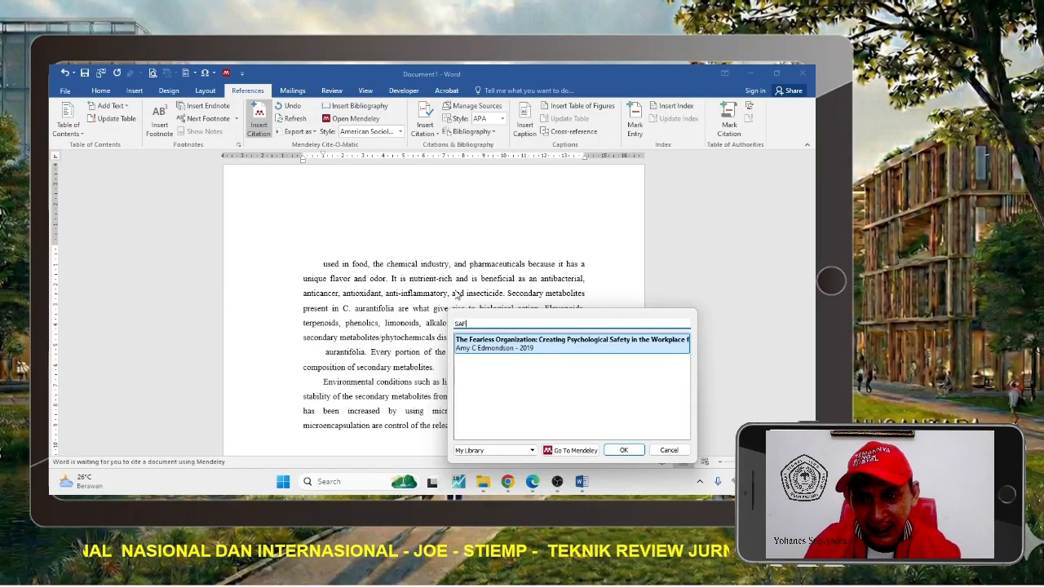
key(BackSpace)
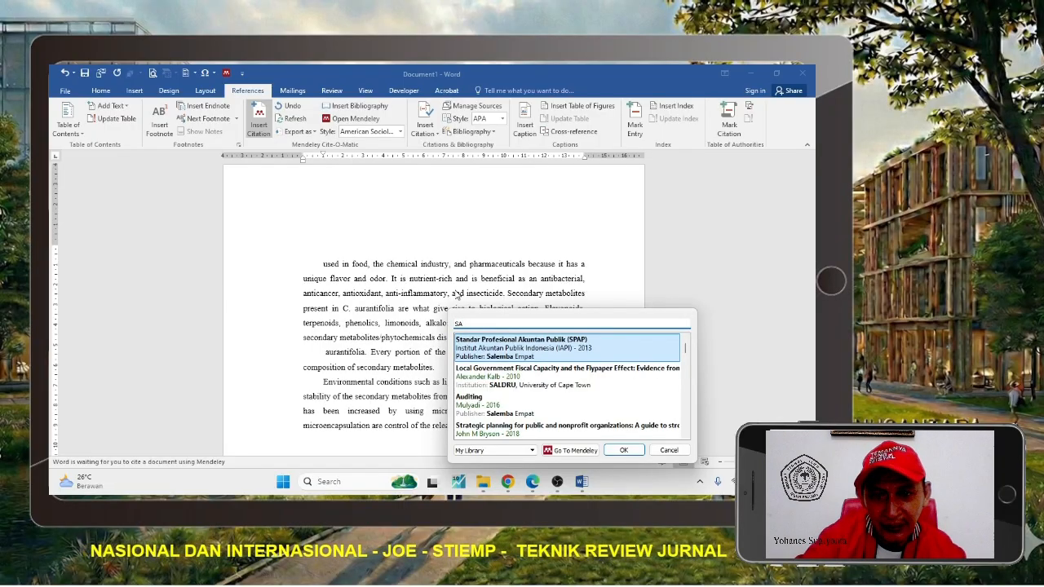
key(BackSpace)
key(BackSpace)
text(N)
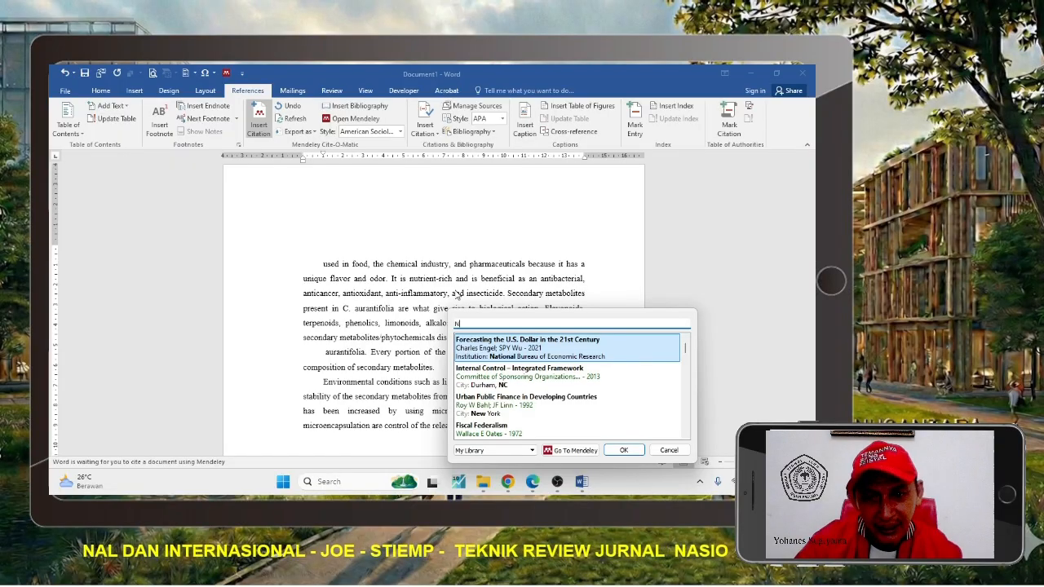
text(U)
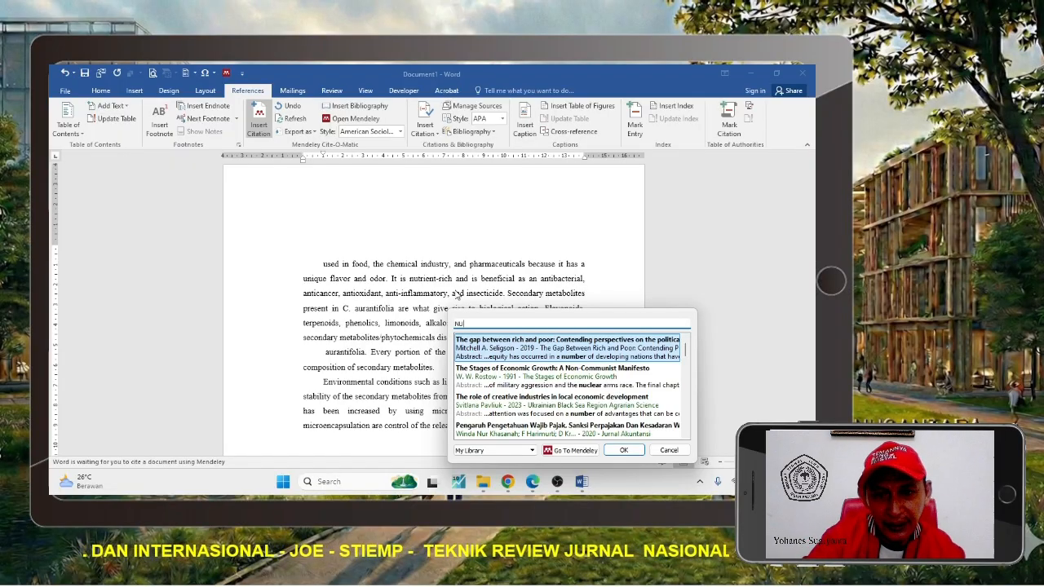
key(BackSpace)
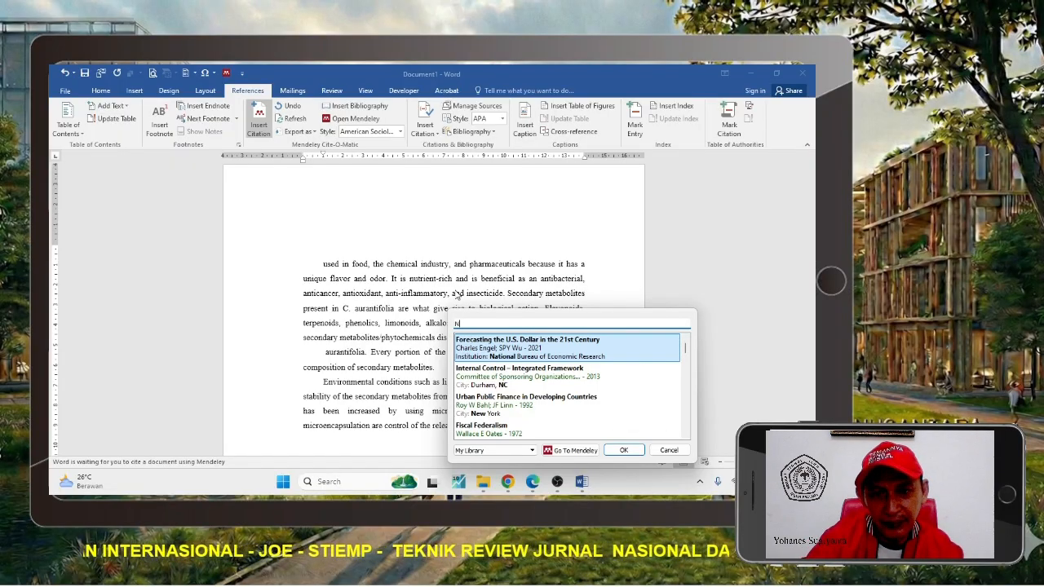
key(BackSpace)
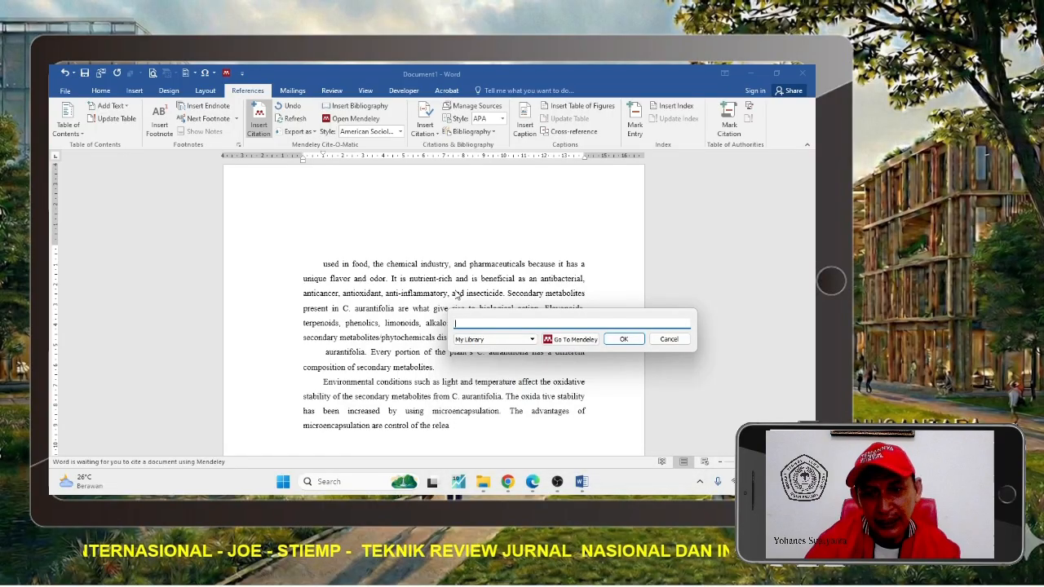
Switch to foods-12-02036.pdf in Edge and copy the fourth author's full name from the author line.
click(532, 483)
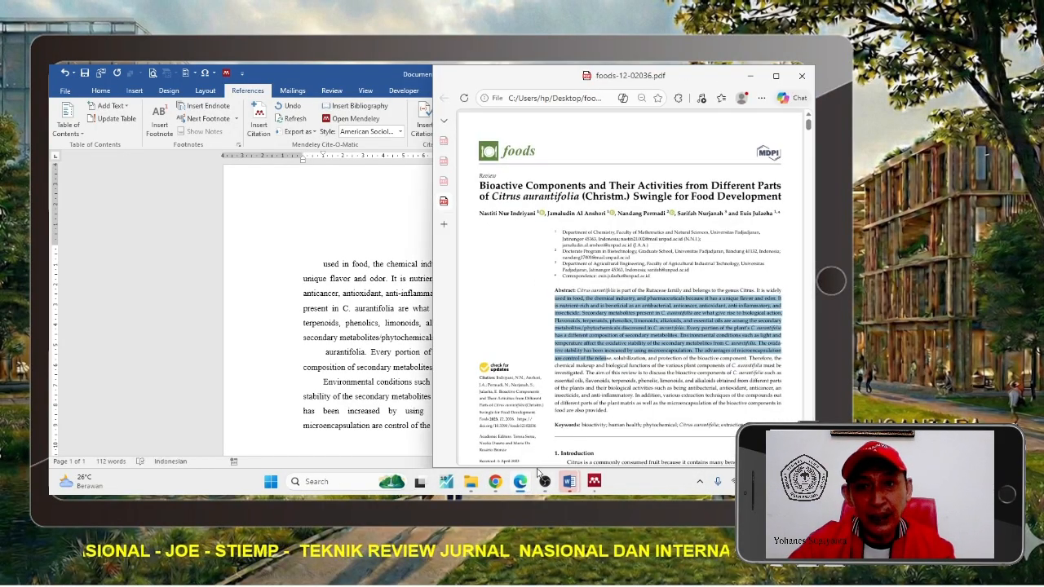
click(629, 217)
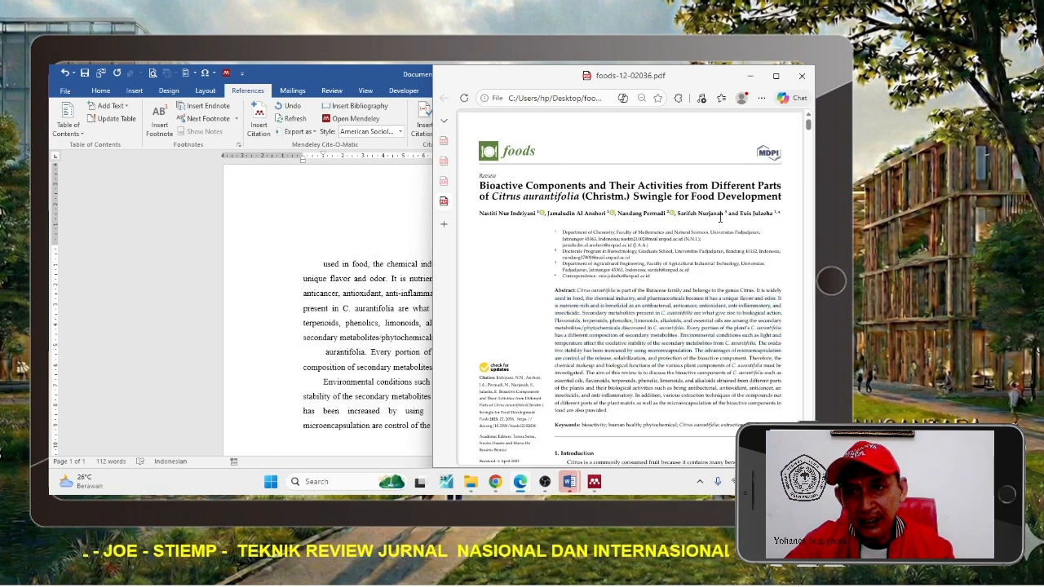
drag(724, 212, 678, 215)
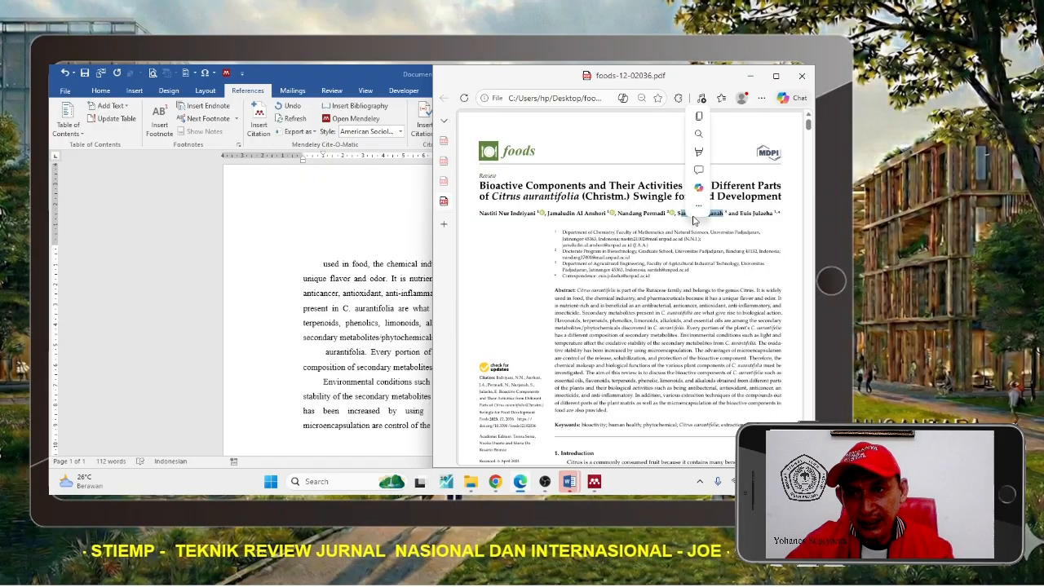
click(678, 214)
drag(677, 215, 726, 215)
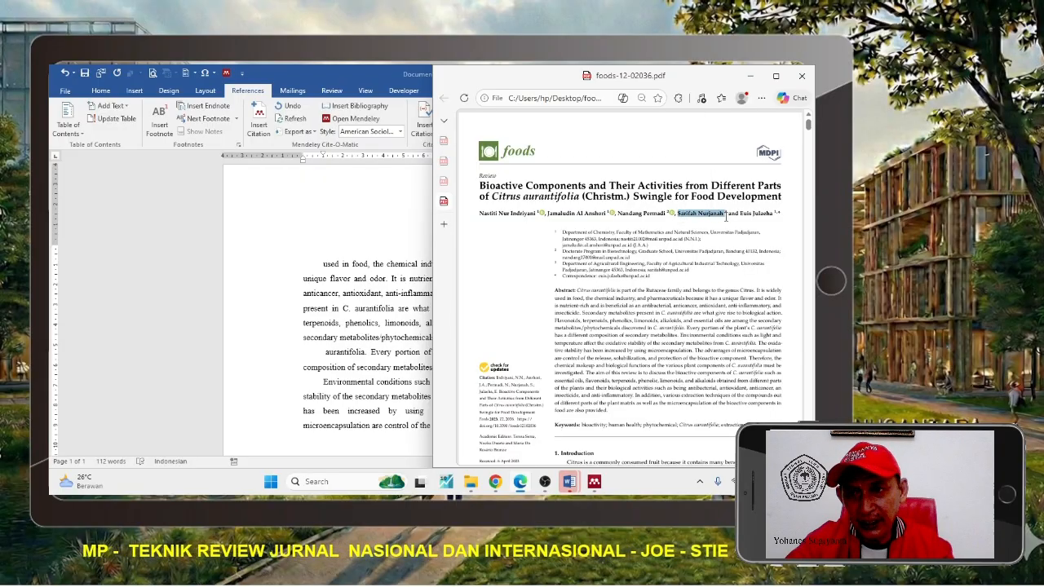
right_click(716, 214)
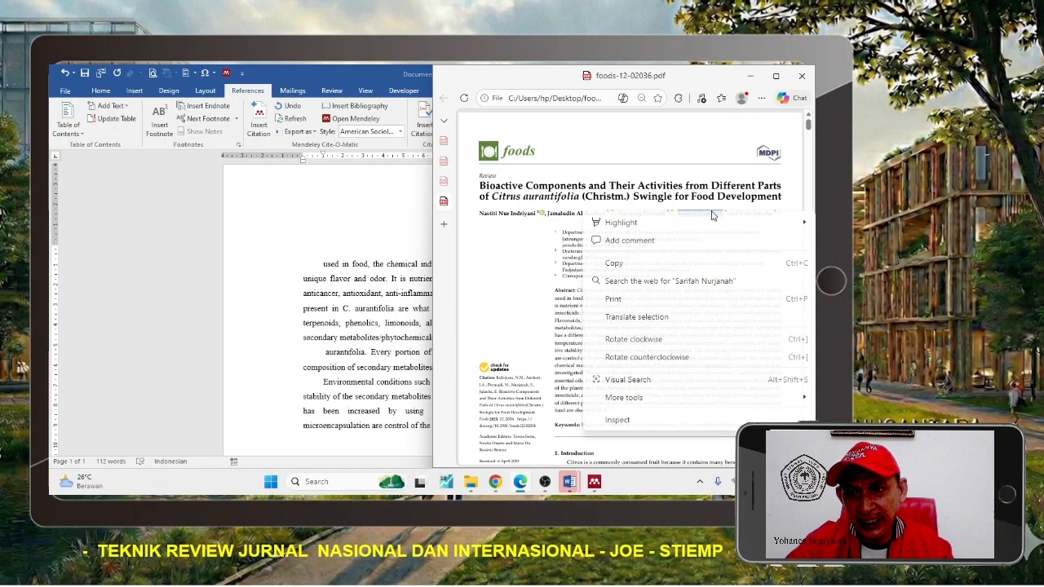
click(620, 262)
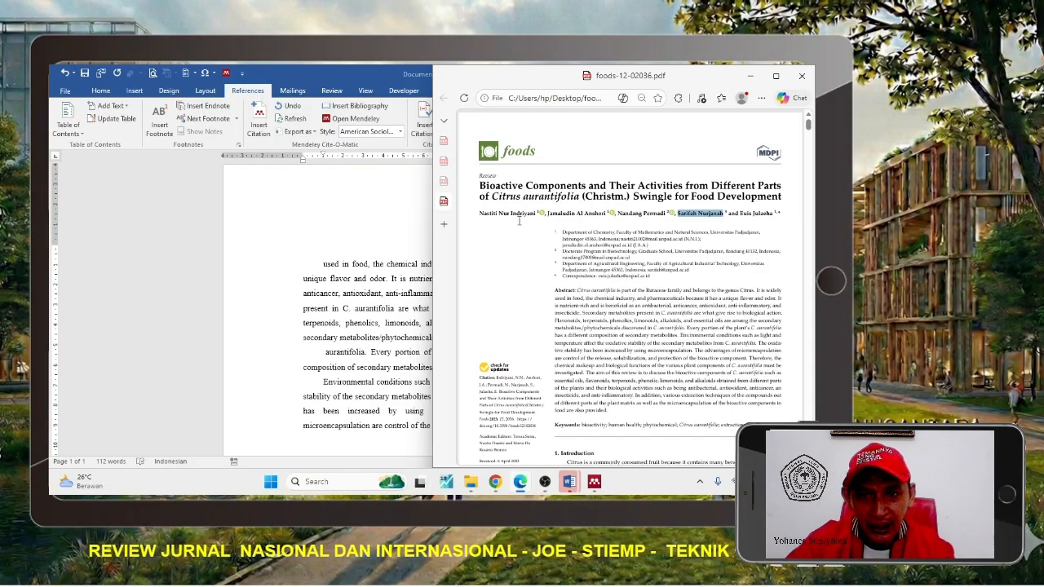
Maximize and enlarge the PDF, then copy the first author's first name from the author line.
click(775, 76)
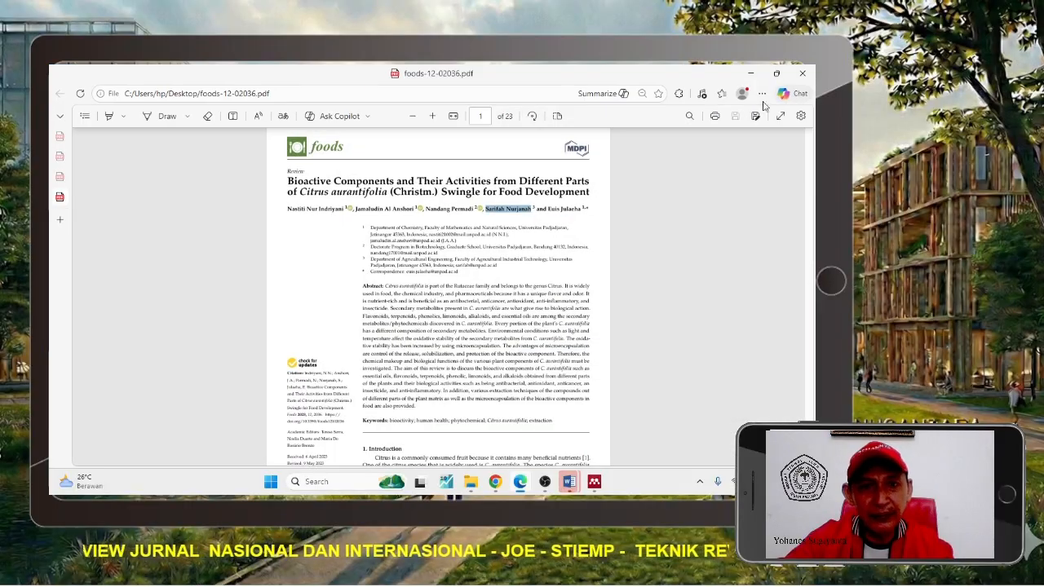
click(432, 117)
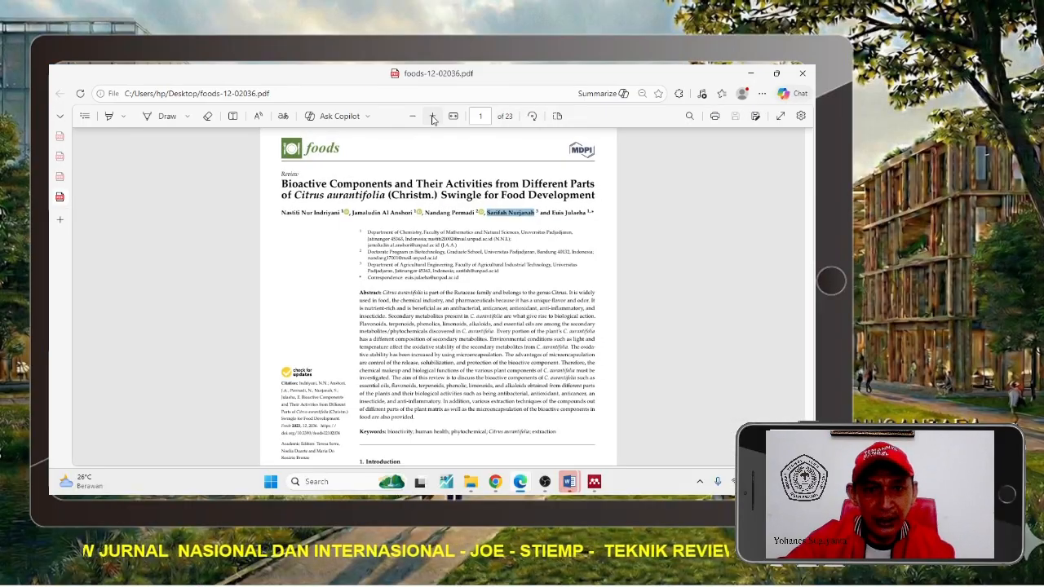
click(433, 117)
click(432, 117)
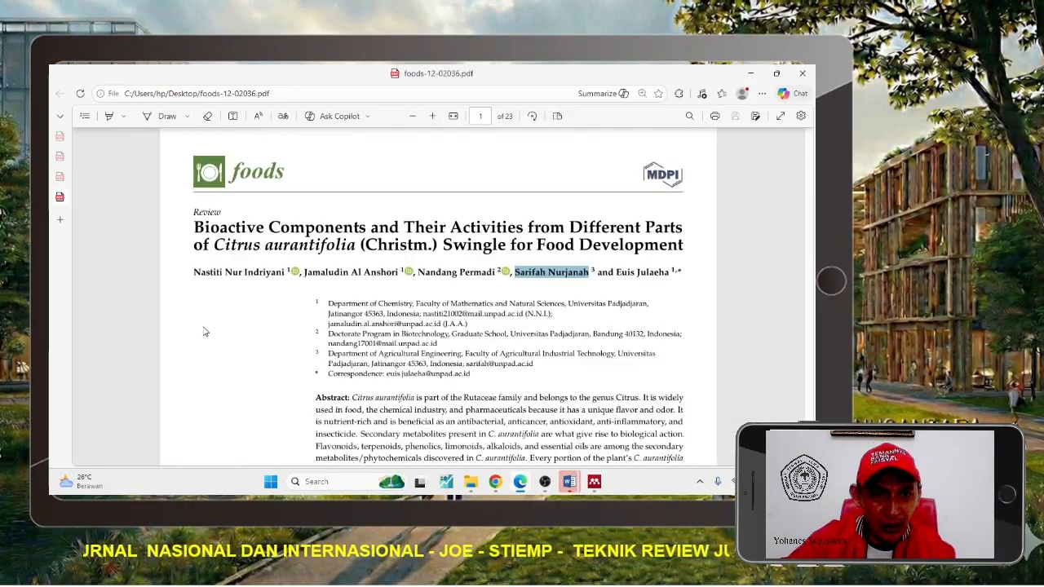
mouse_move(226, 272)
mouse_down()
mouse_move(191, 275)
mouse_move(226, 275)
mouse_up()
click(203, 274)
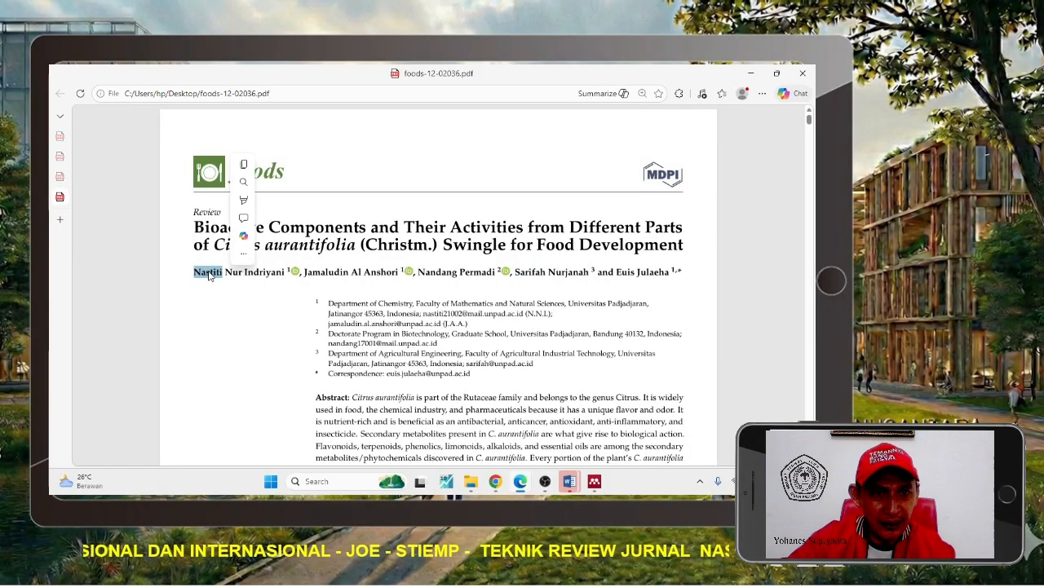
right_click(210, 278)
click(244, 300)
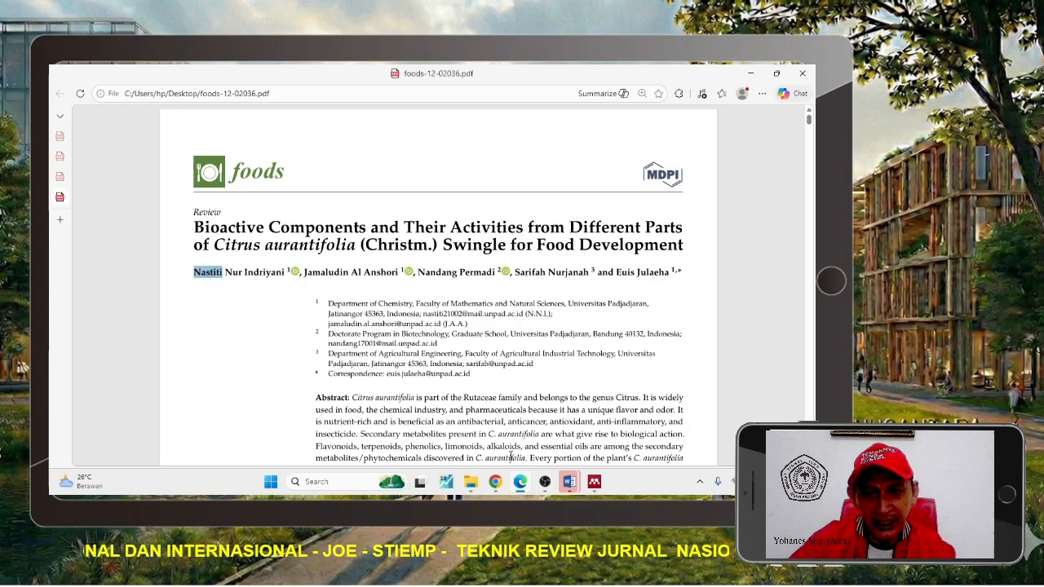
Return to Document1 in Word, start a Mendeley citation after "discovered in" and search with the copied author name.
click(594, 488)
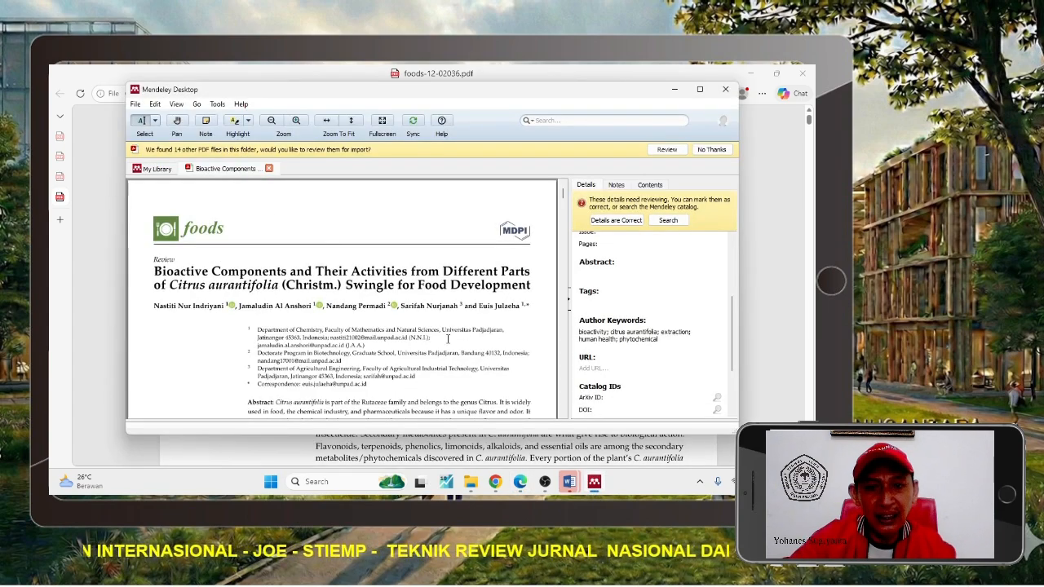
click(574, 487)
click(537, 444)
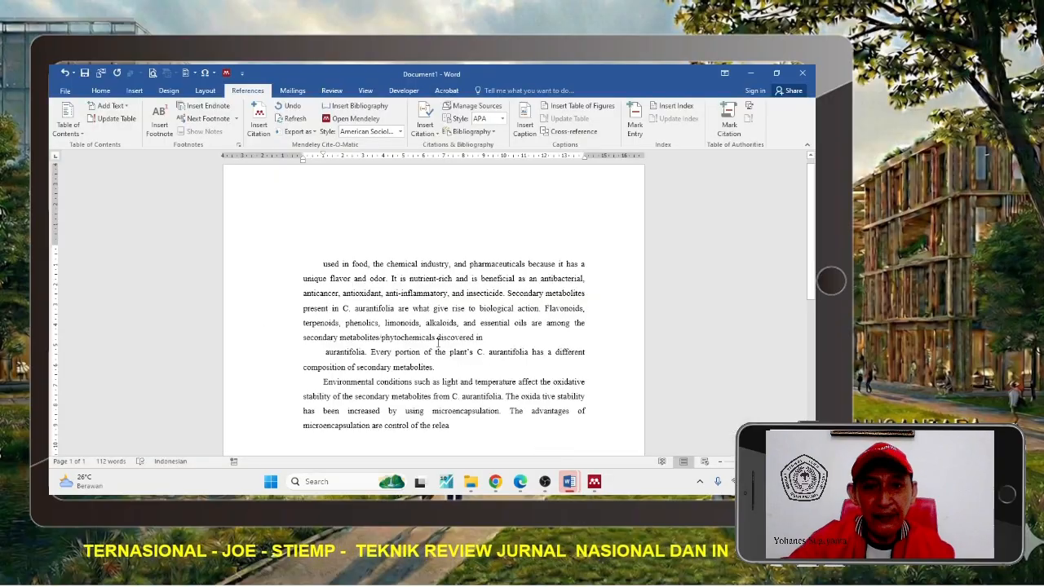
click(259, 131)
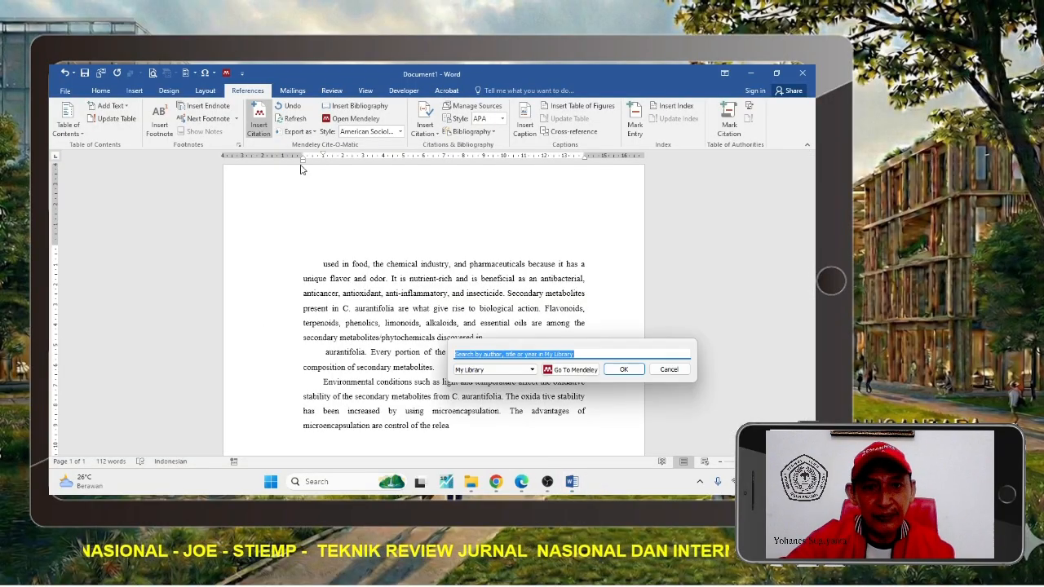
right_click(578, 355)
click(605, 416)
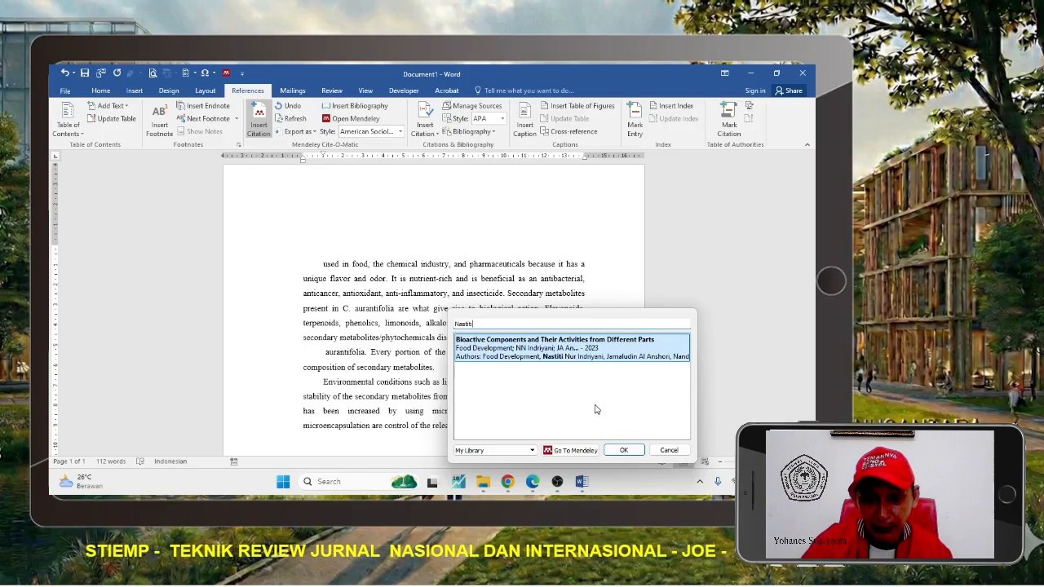
Search again by the first author's first name and insert the 2023 article "Bioactive Components and Their Activities from Different Parts" as the citation.
key(BackSpace)
key(BackSpace)
key(BackSpace)
key(BackSpace)
key(BackSpace)
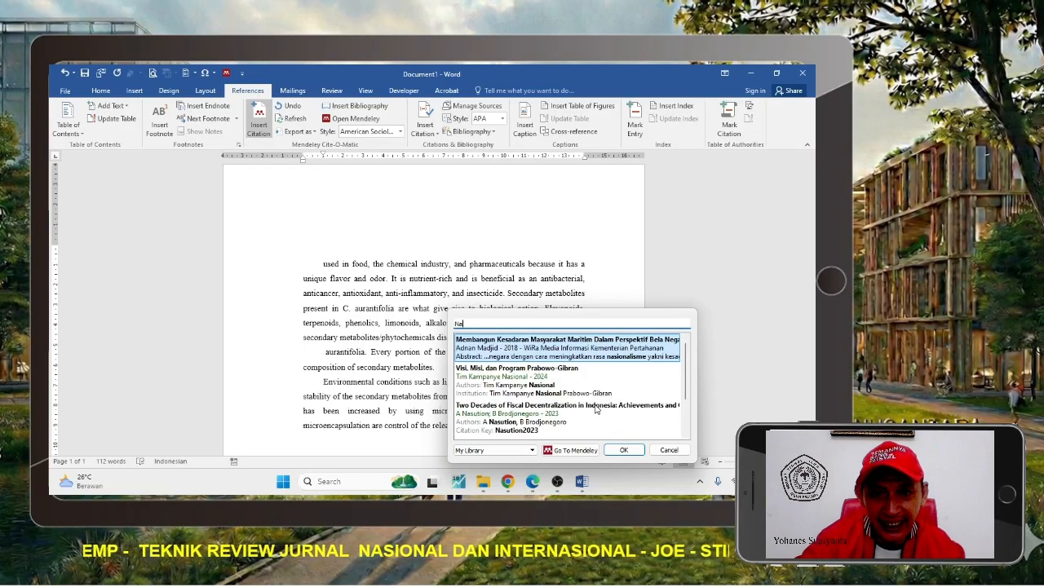
text(NASTI)
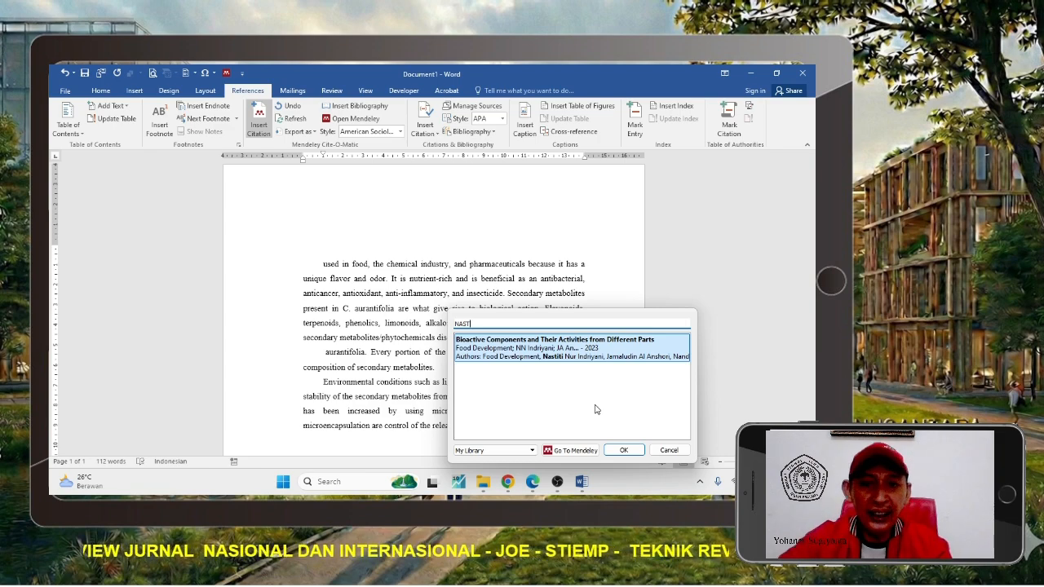
click(592, 365)
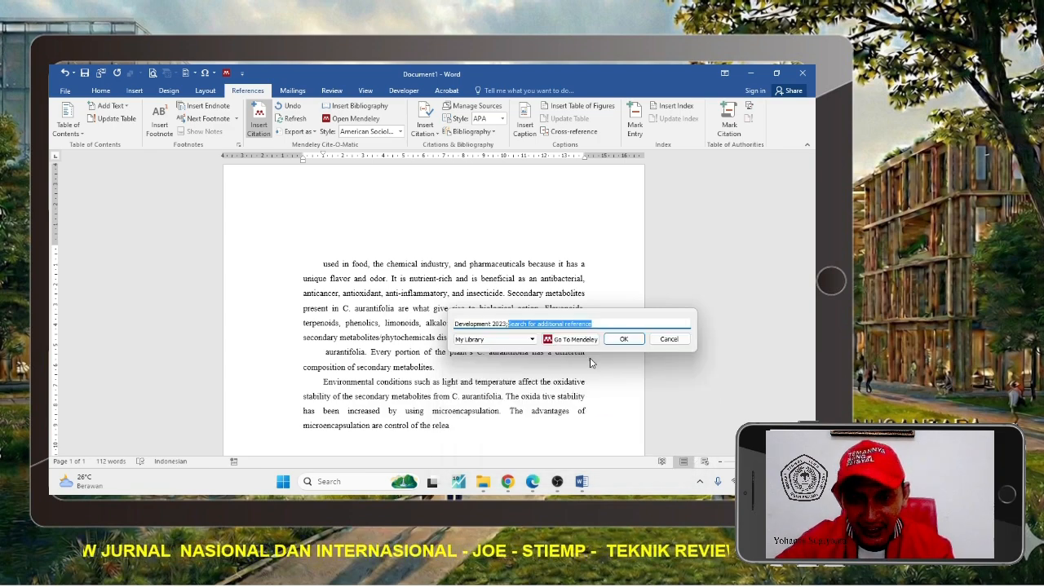
click(641, 342)
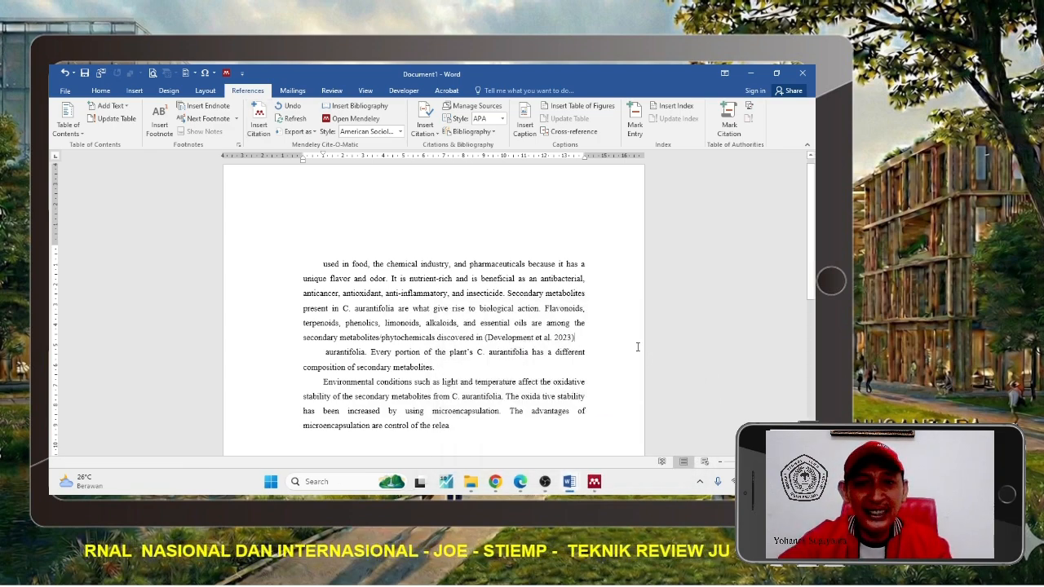
Highlight the inserted citation after "discovered in" in yellow.
drag(593, 342, 483, 343)
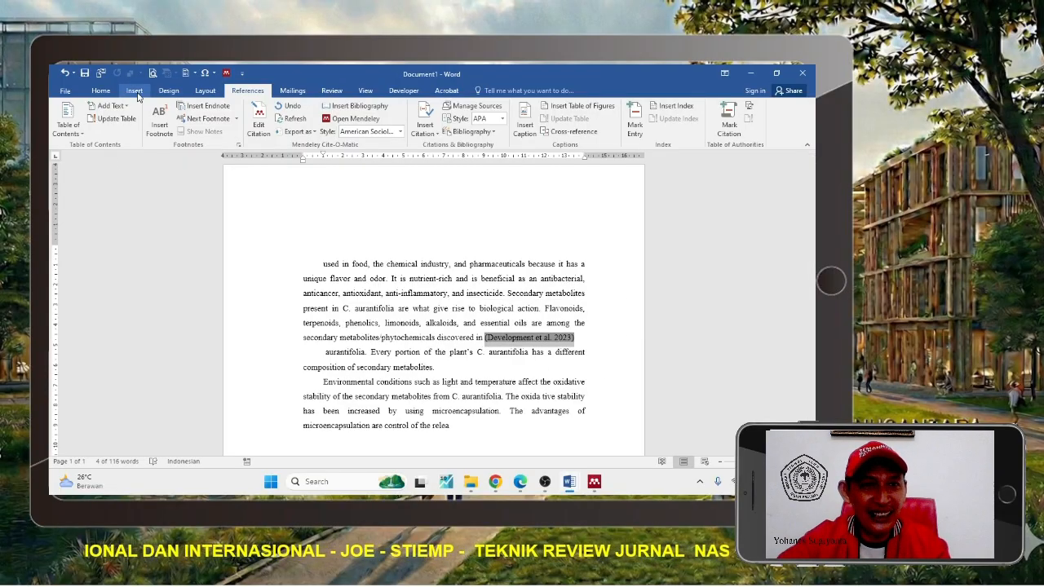
click(105, 93)
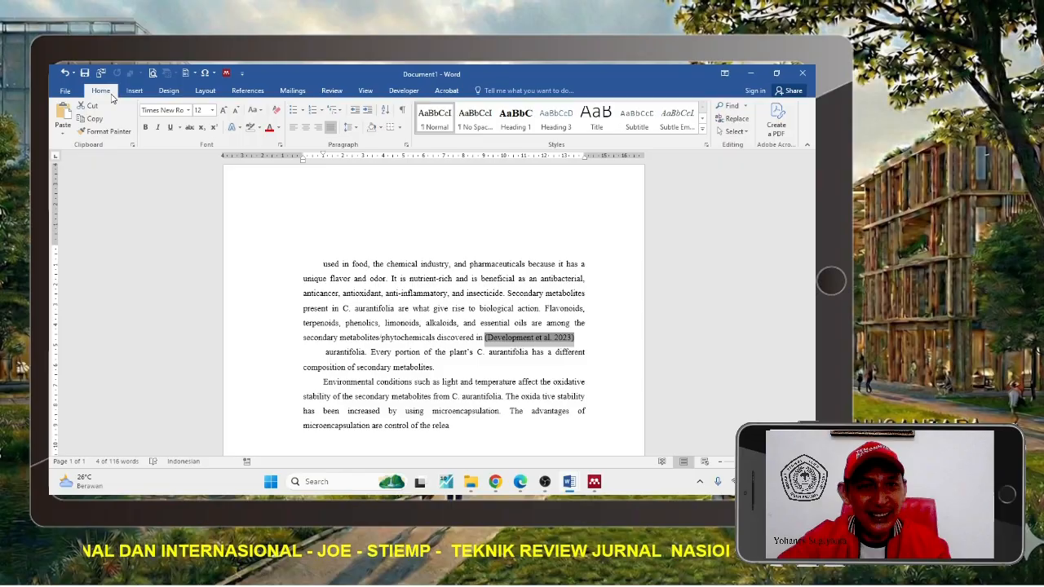
click(260, 131)
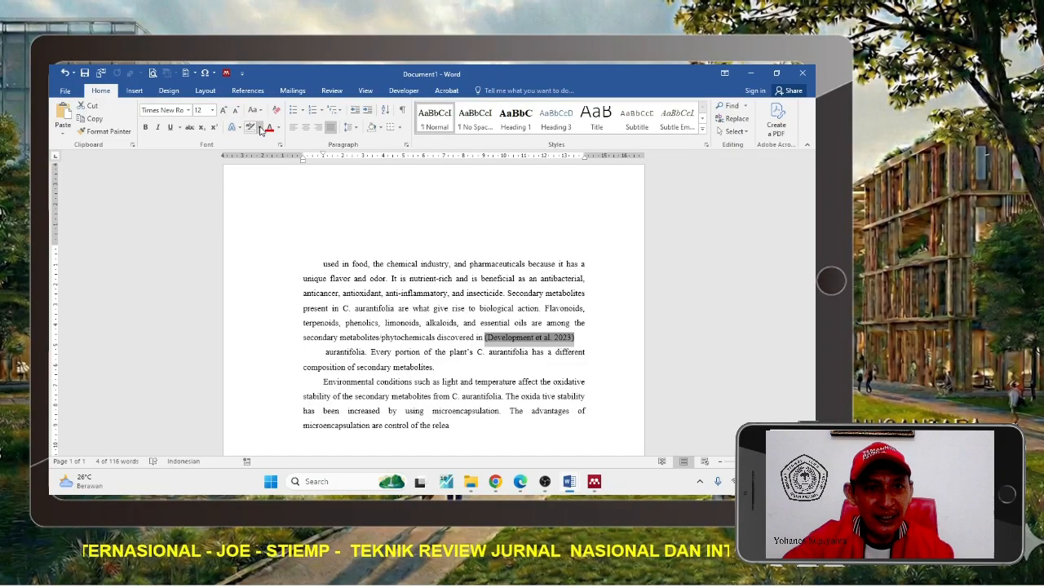
click(254, 144)
click(506, 302)
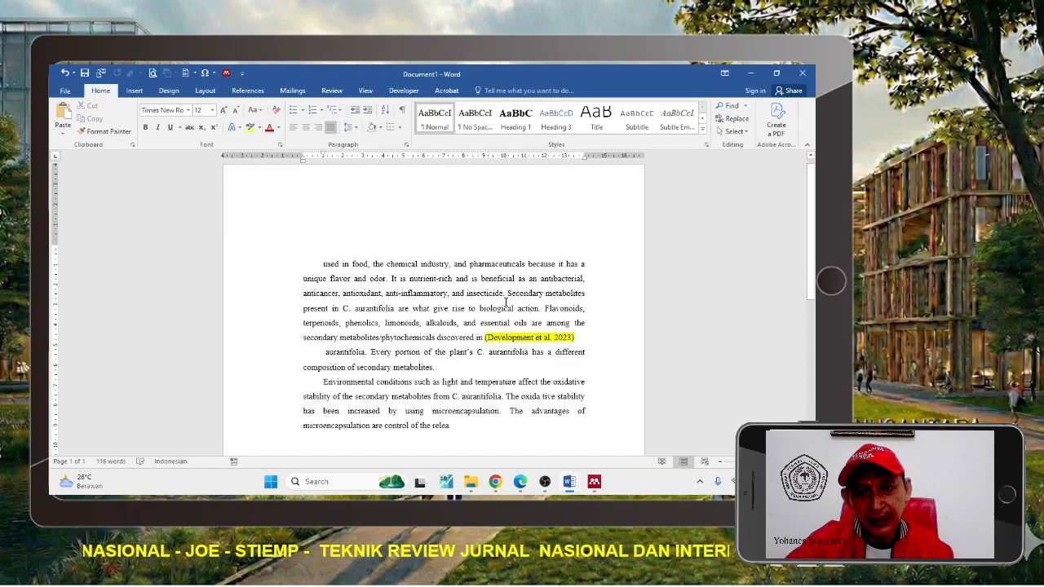
drag(603, 337, 477, 338)
Insert a Mendeley citation after "composition of secondary metabolites.", searching by part of an author's name and choosing the 2021 "Environmental Technology & Innovation" nanotechnology review.
click(469, 374)
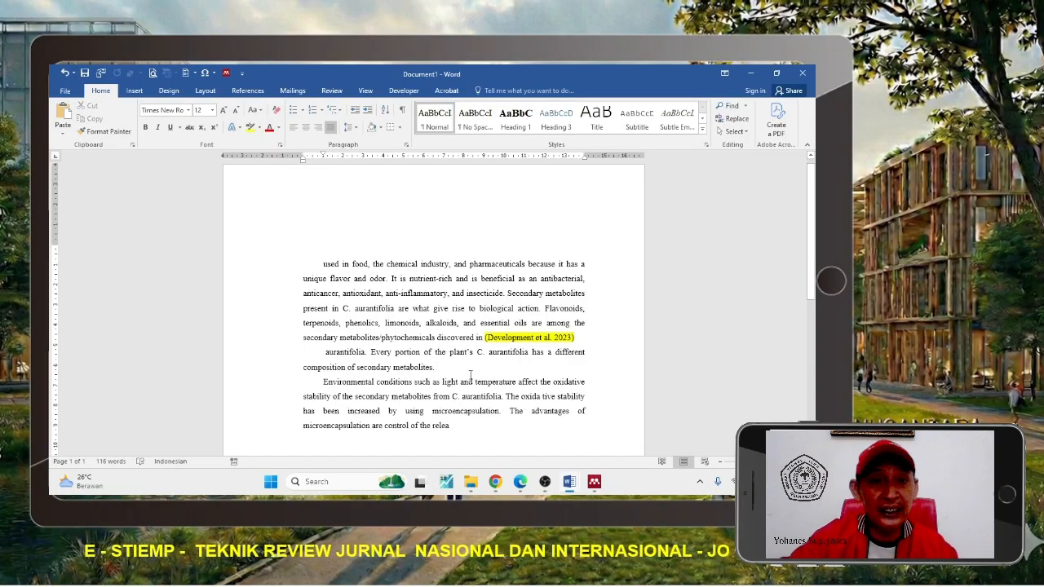
click(247, 90)
click(261, 130)
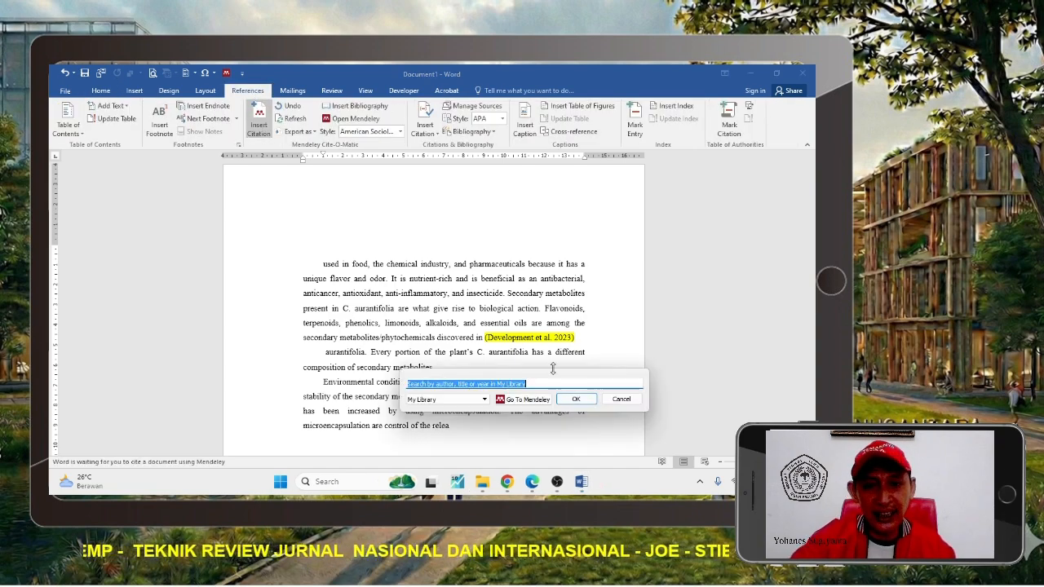
text(ZA)
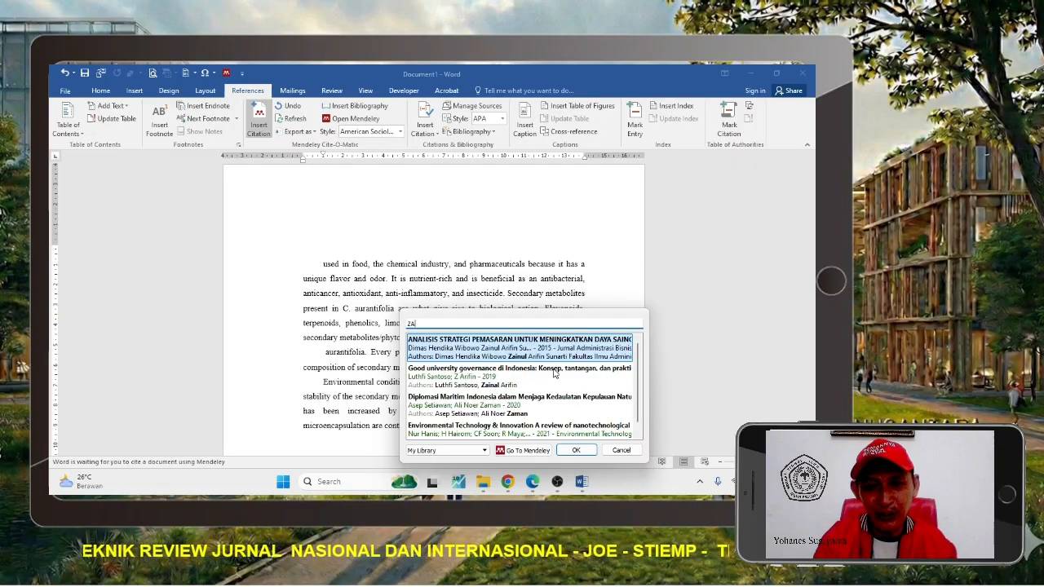
text(LI)
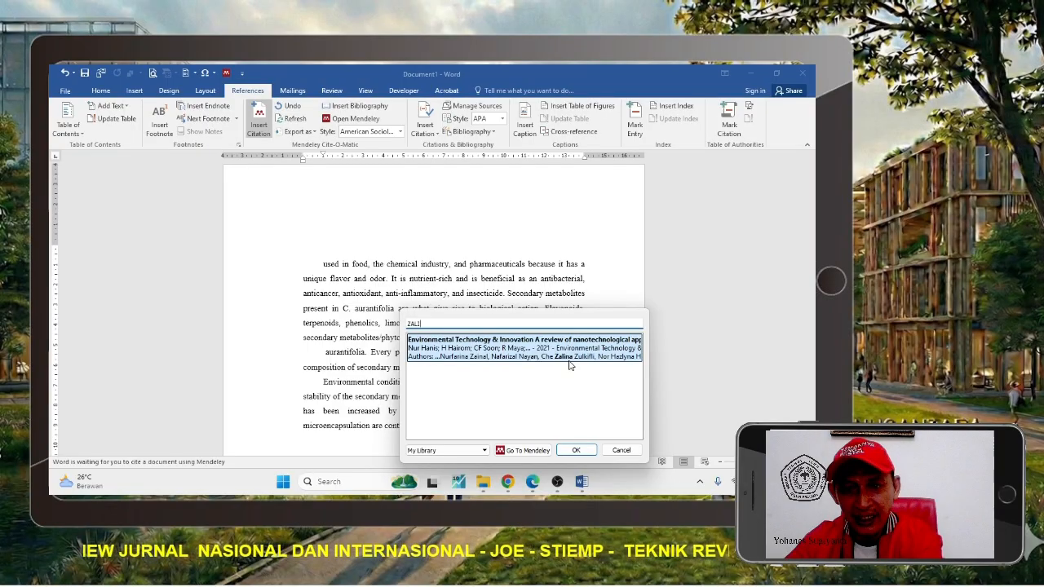
click(574, 361)
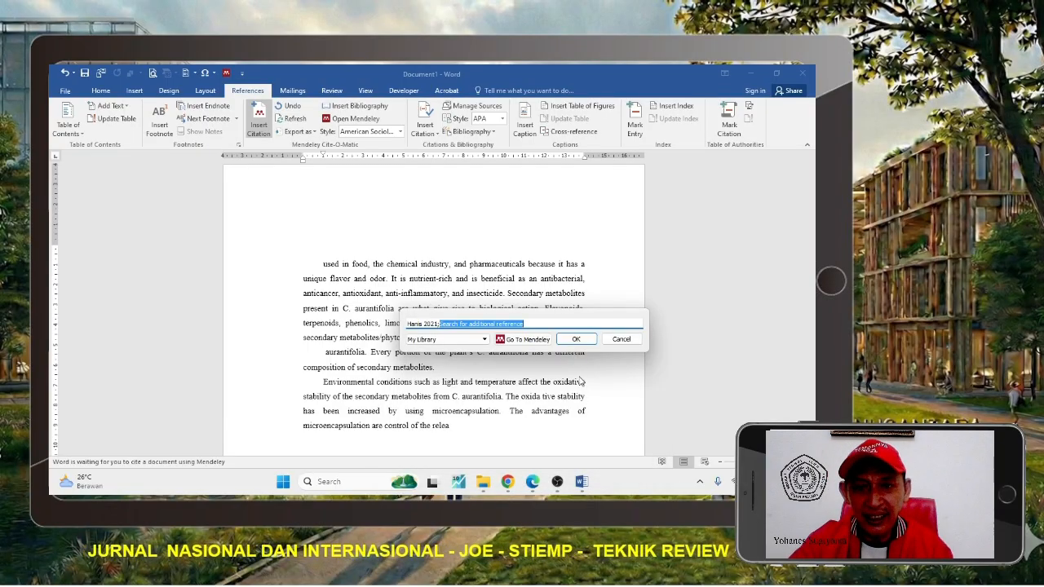
click(575, 339)
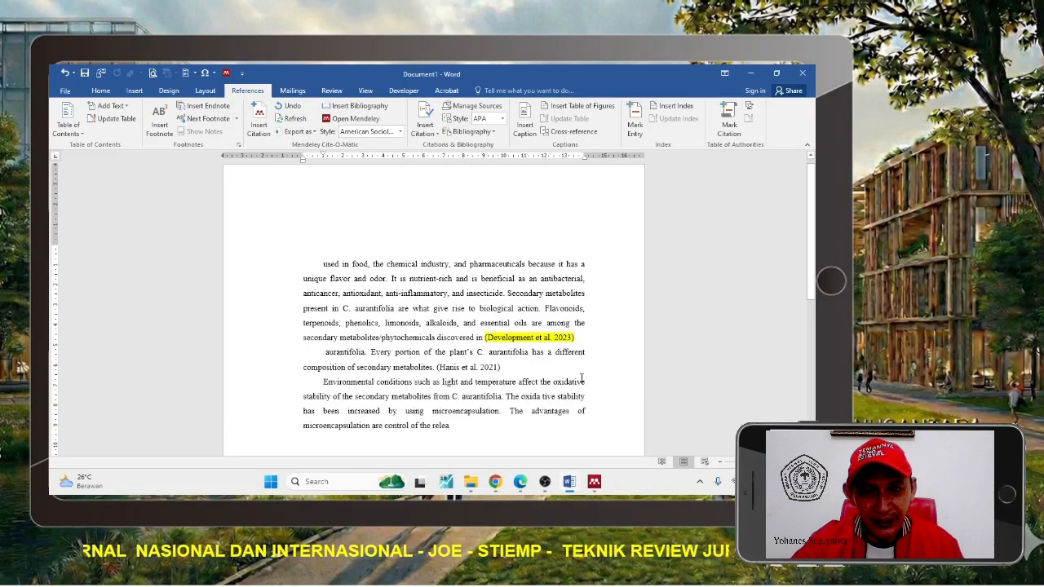
Highlight the 2021 citation after "composition of secondary metabolites." in bright green.
drag(501, 368, 433, 370)
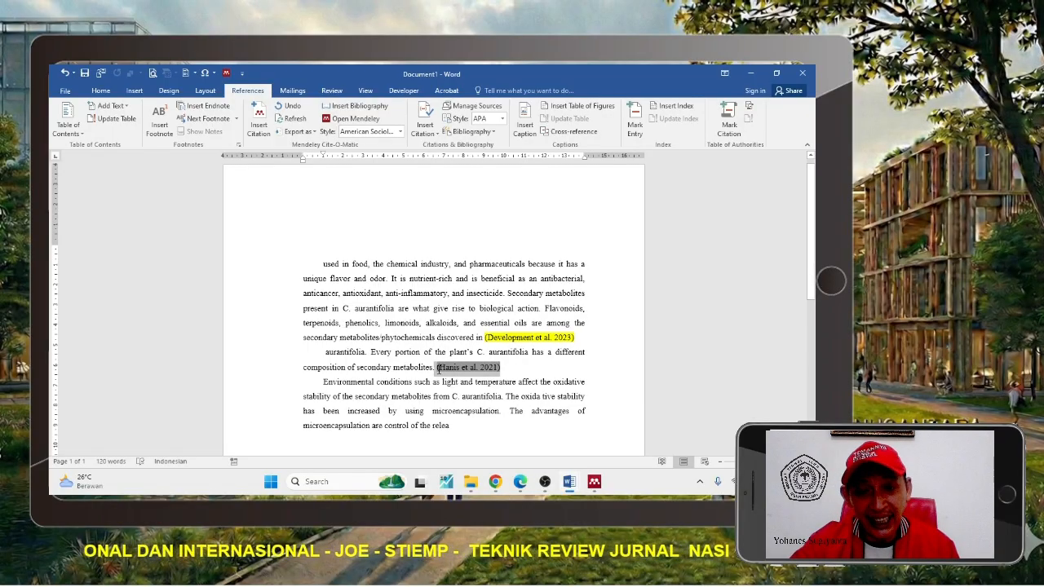
drag(440, 369, 437, 369)
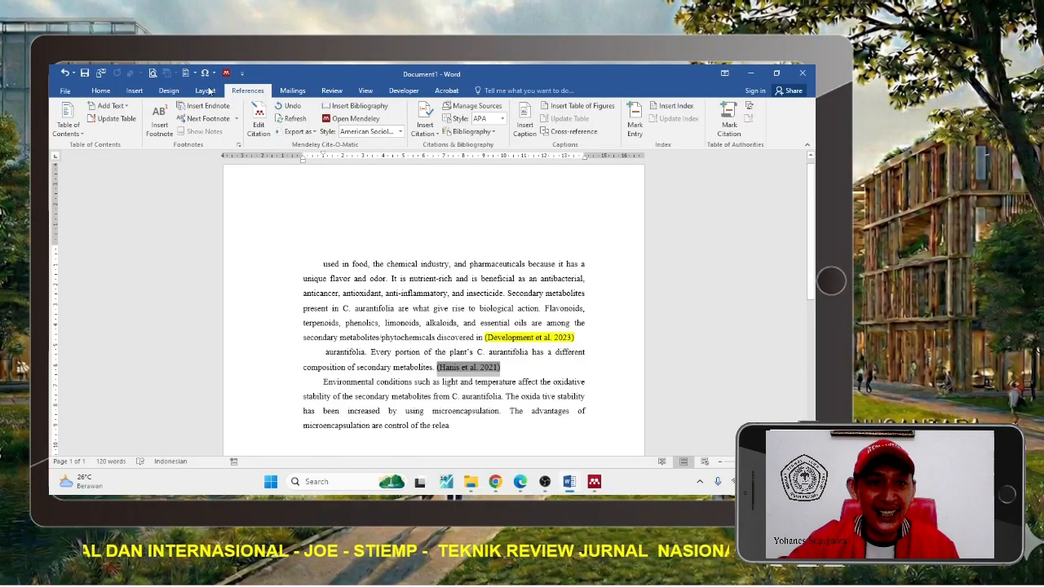
click(102, 90)
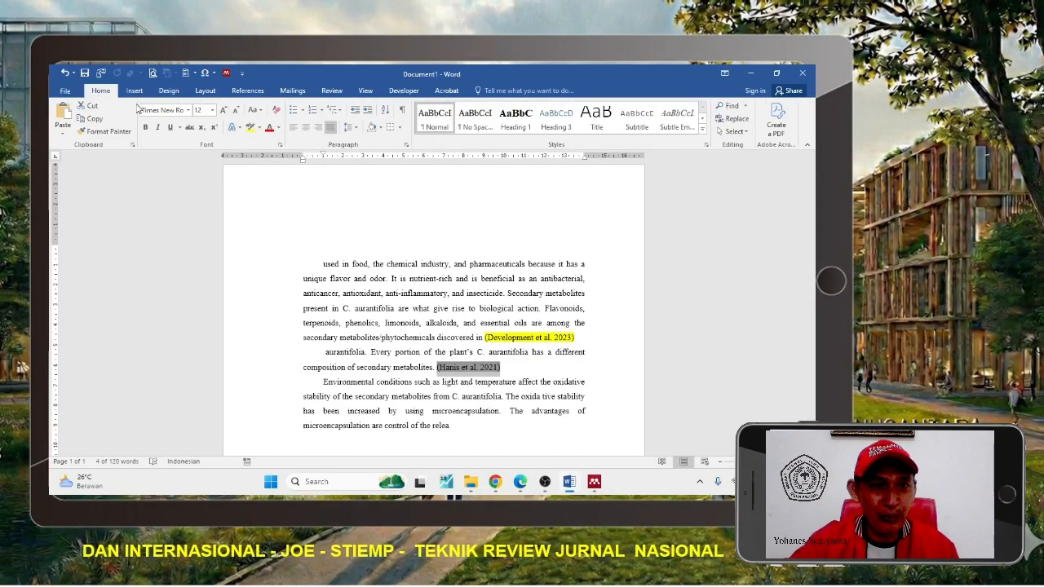
click(259, 128)
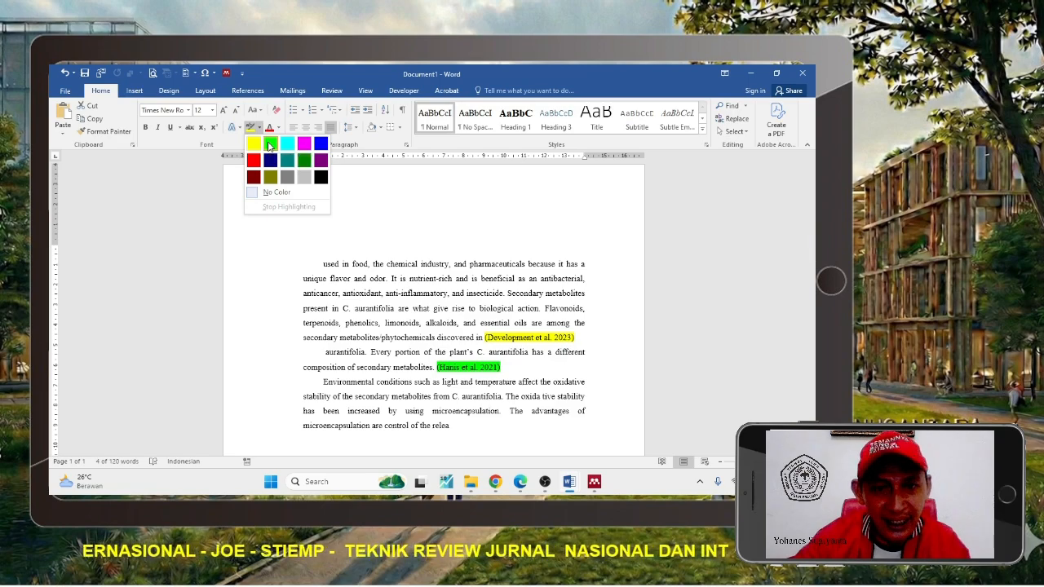
click(270, 144)
Insert a Mendeley citation after "control of the relea", searching by author first name and choosing the undated article "Effect of Work Environment and Compensation".
click(483, 264)
scroll(487, 280, down, 3)
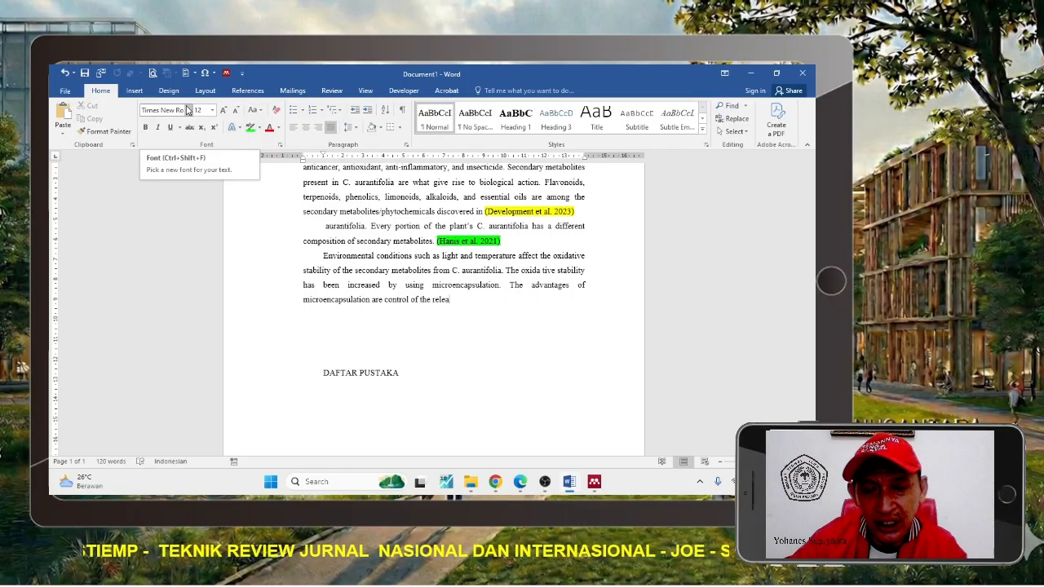
click(248, 90)
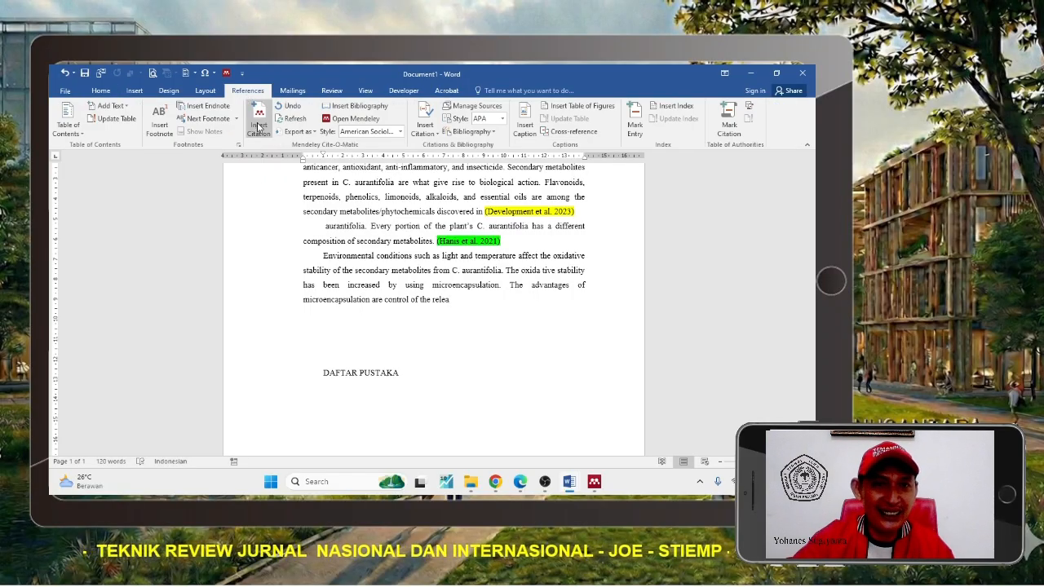
click(258, 118)
text(YOHA)
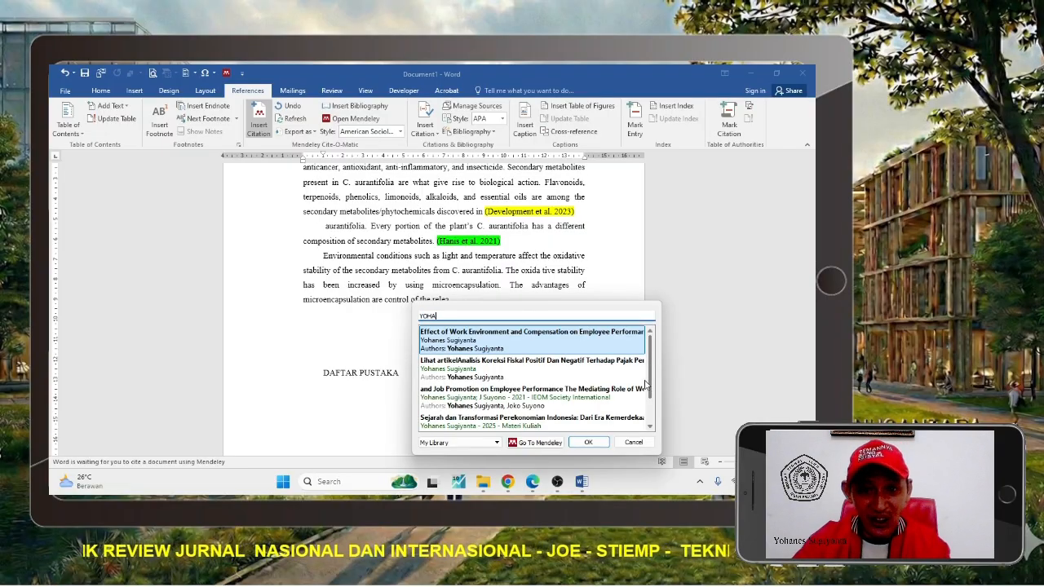
click(530, 351)
click(584, 334)
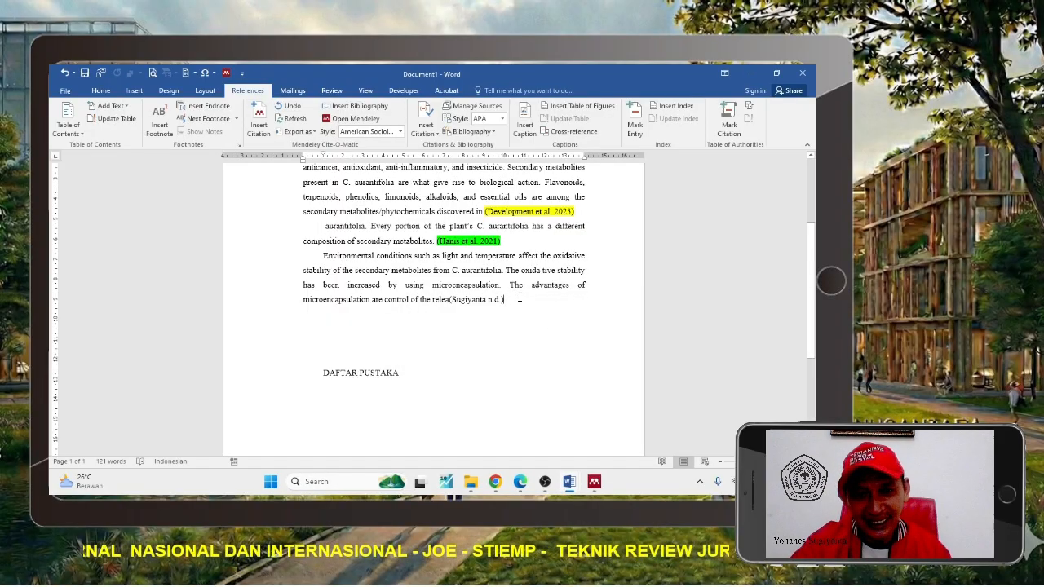
Add a semicolon after the undated citation at the end of the last paragraph.
drag(506, 300, 450, 299)
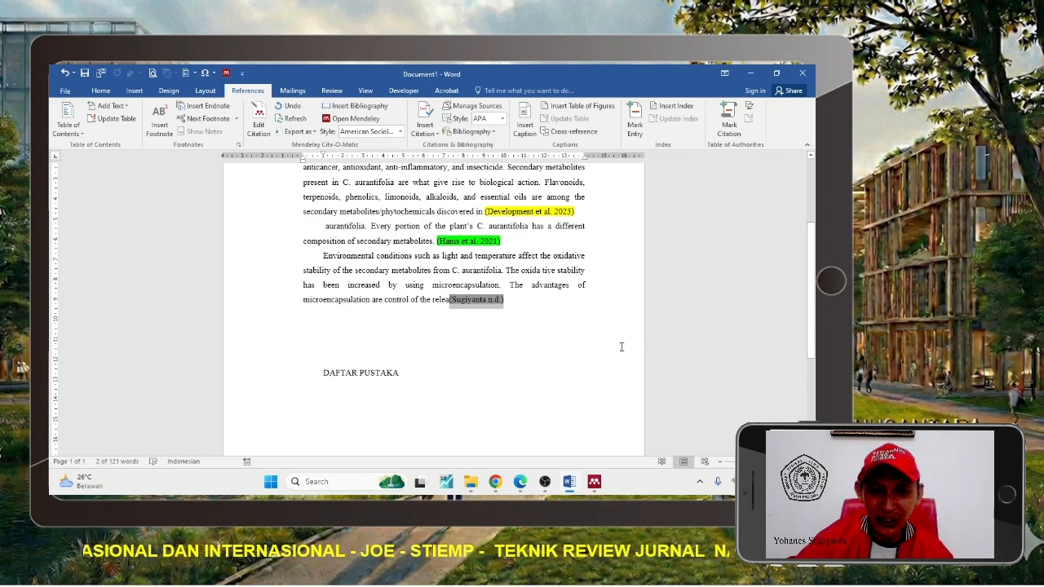
click(535, 306)
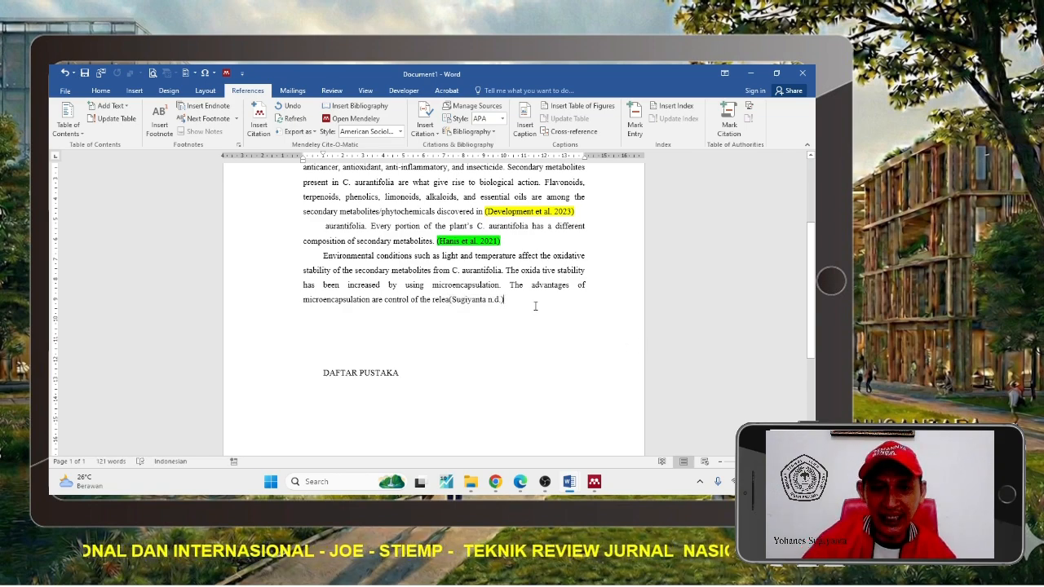
key(Return)
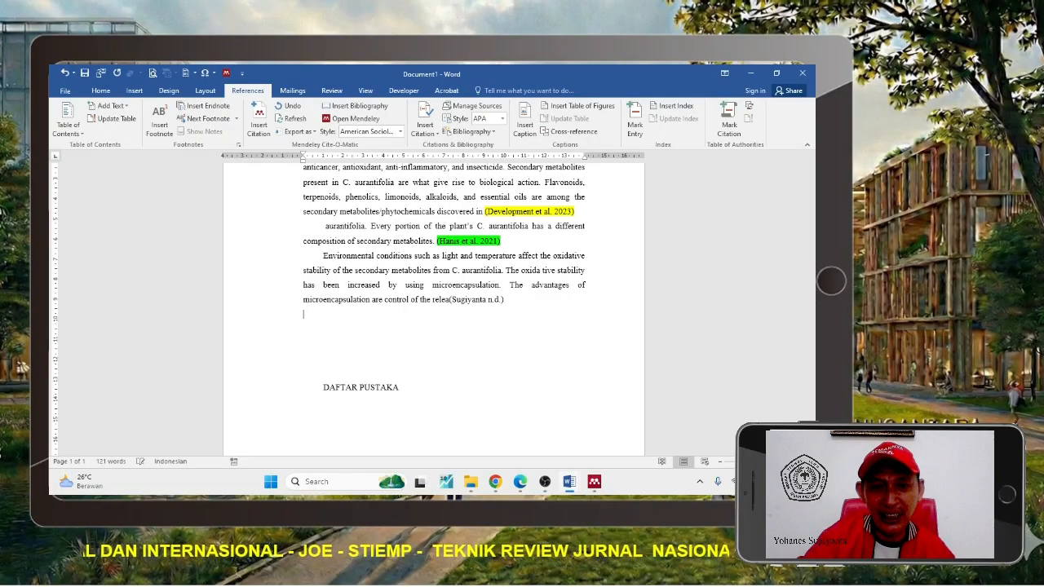
key(BackSpace)
text(')
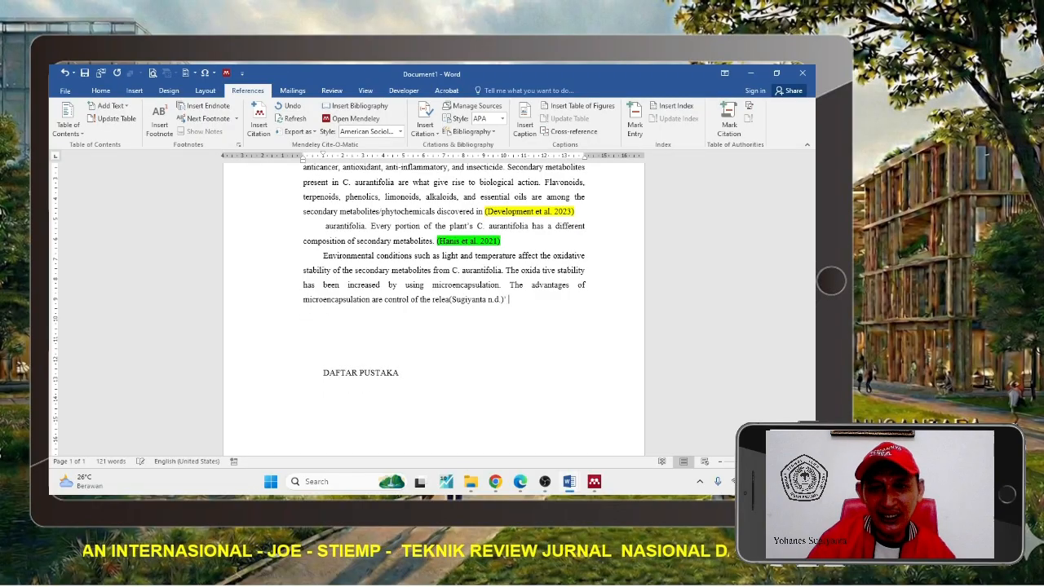
key(BackSpace)
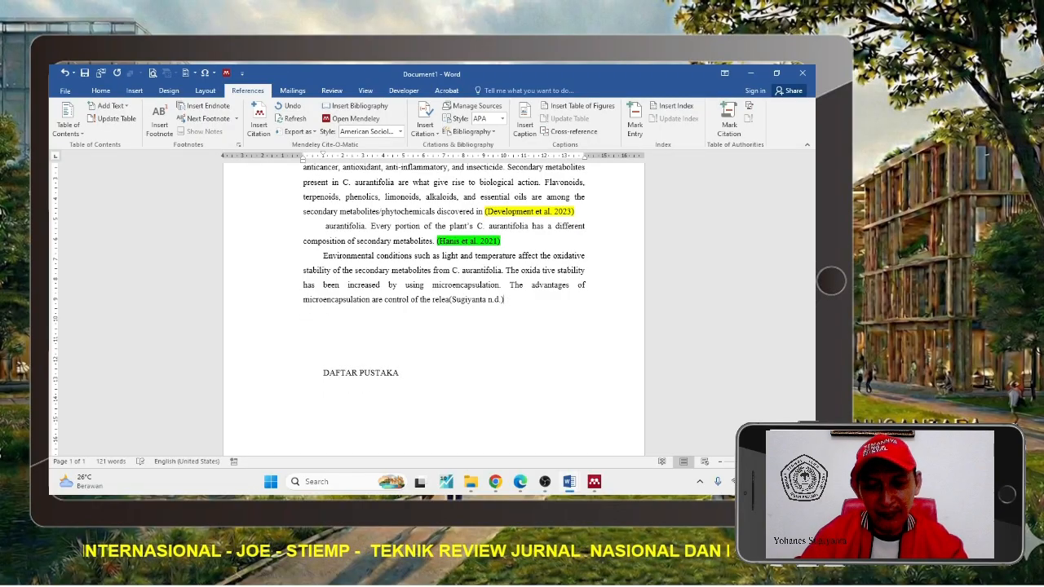
text(.)
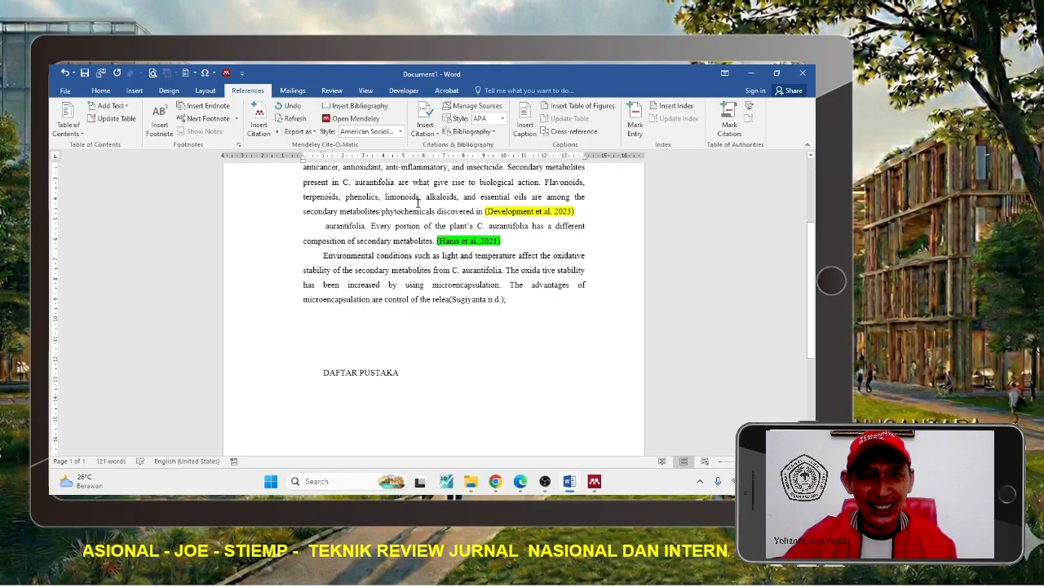
Insert a second citation after the semicolon, searching by author first name and choosing the 2025 work "Sejarah dan Transformasi Perekonomian Indonesia".
click(264, 133)
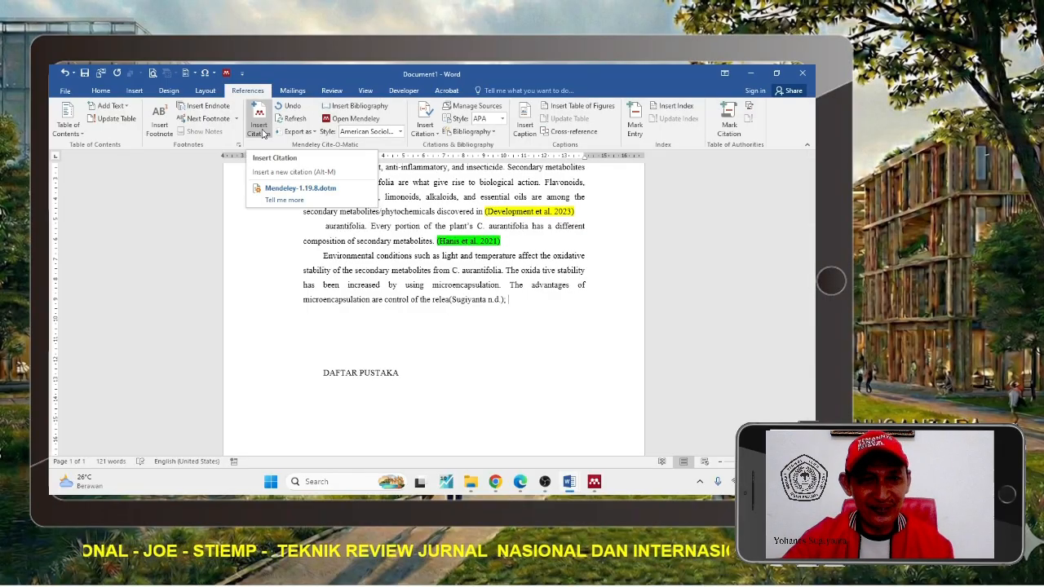
click(273, 159)
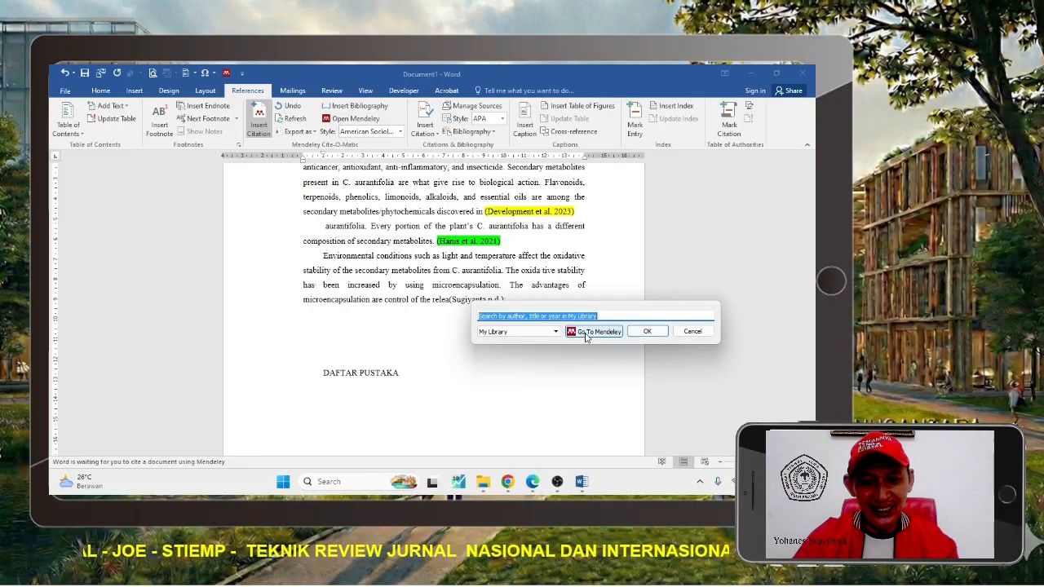
text(YO)
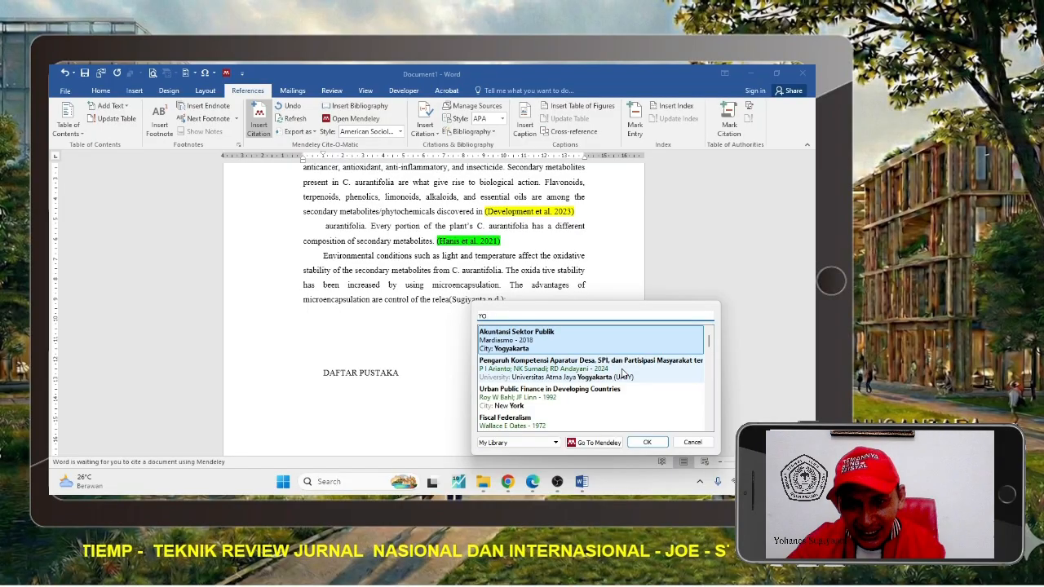
scroll(623, 375, down, 5)
scroll(625, 378, down, 3)
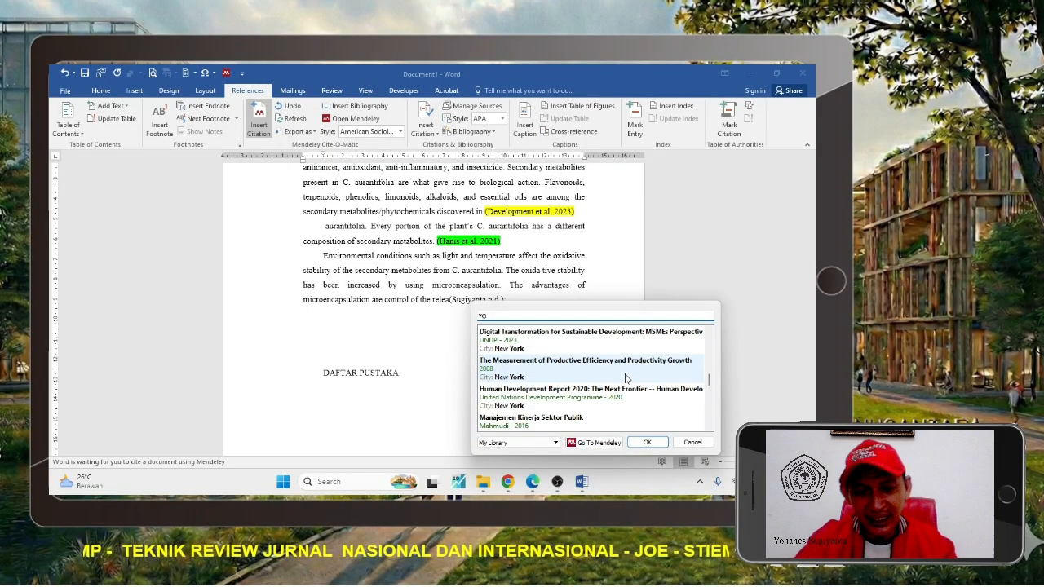
text(HANES)
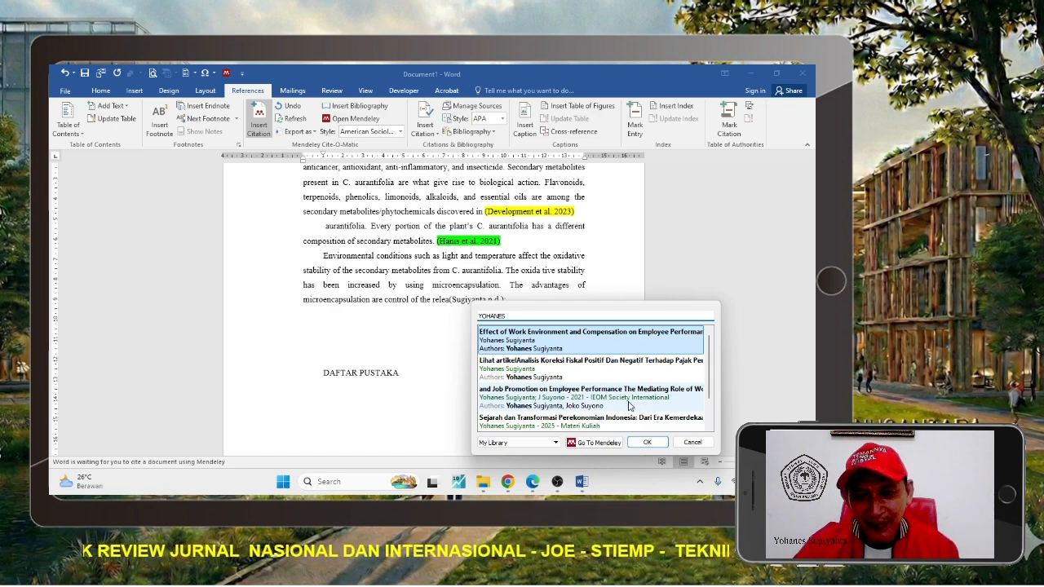
scroll(629, 405, down, 2)
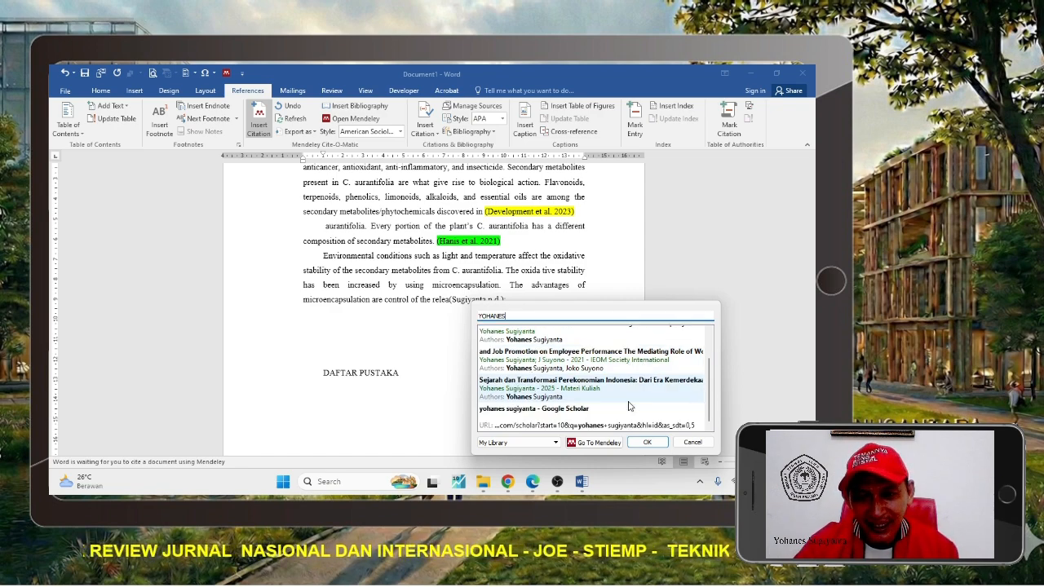
click(589, 395)
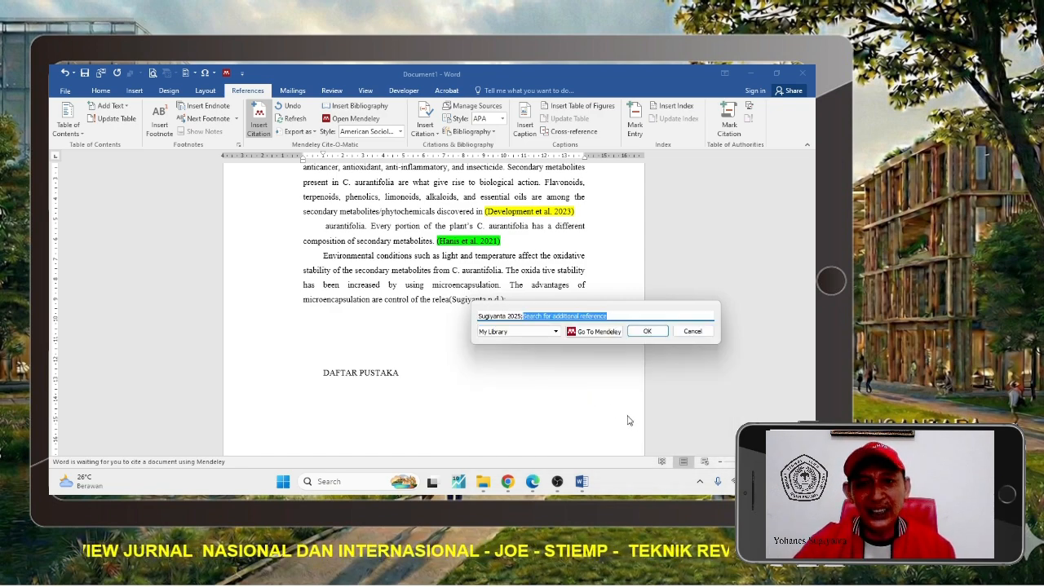
click(649, 331)
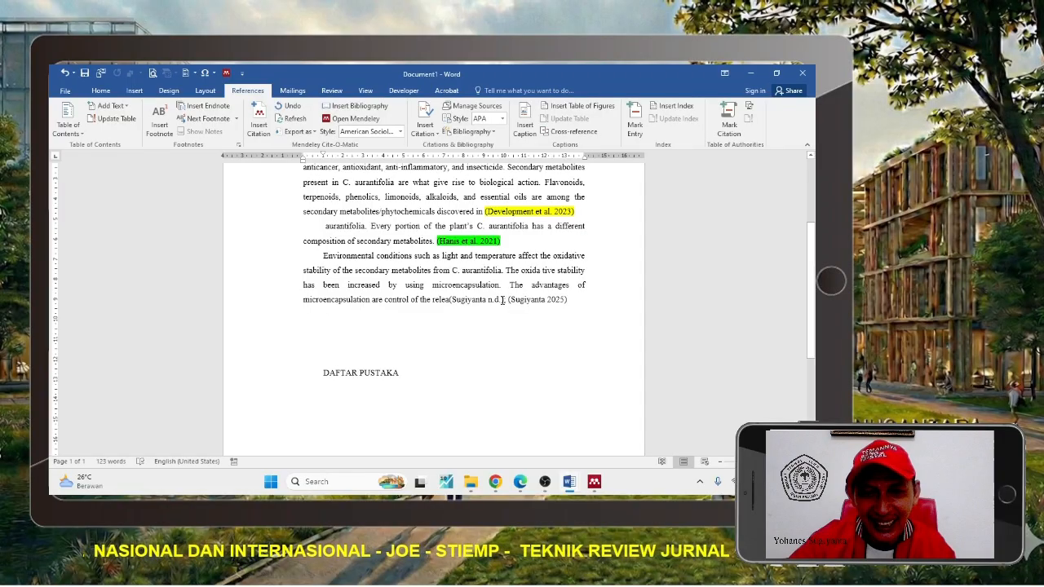
Highlight the undated citation after "control of the relea" in bright green.
drag(504, 300, 447, 300)
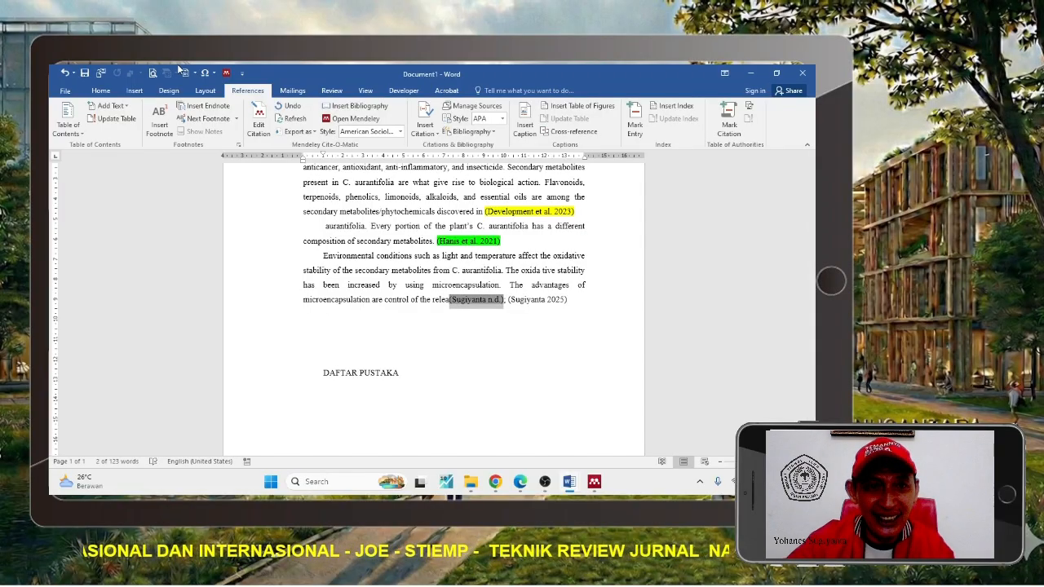
click(101, 92)
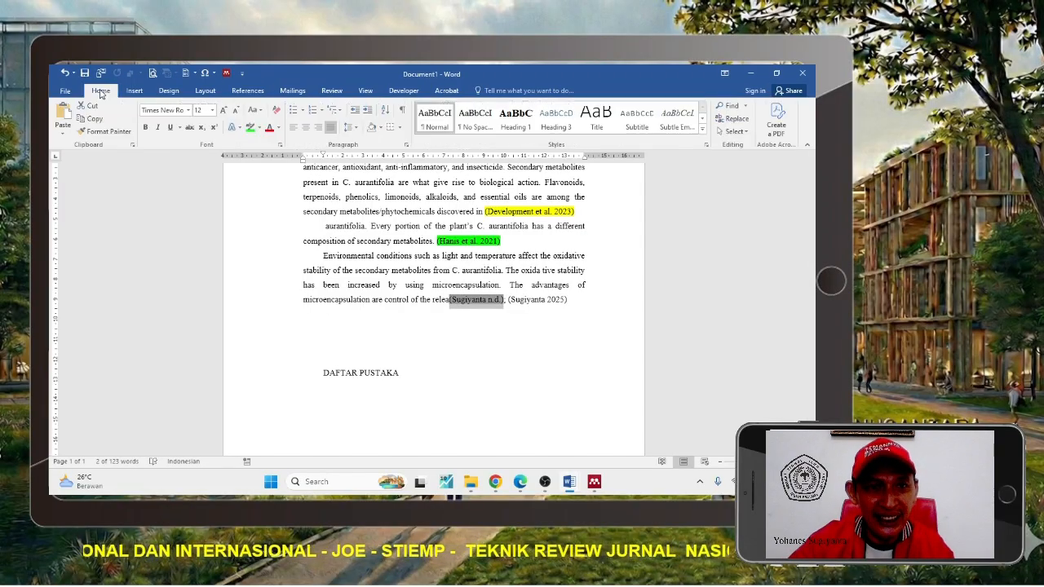
click(251, 129)
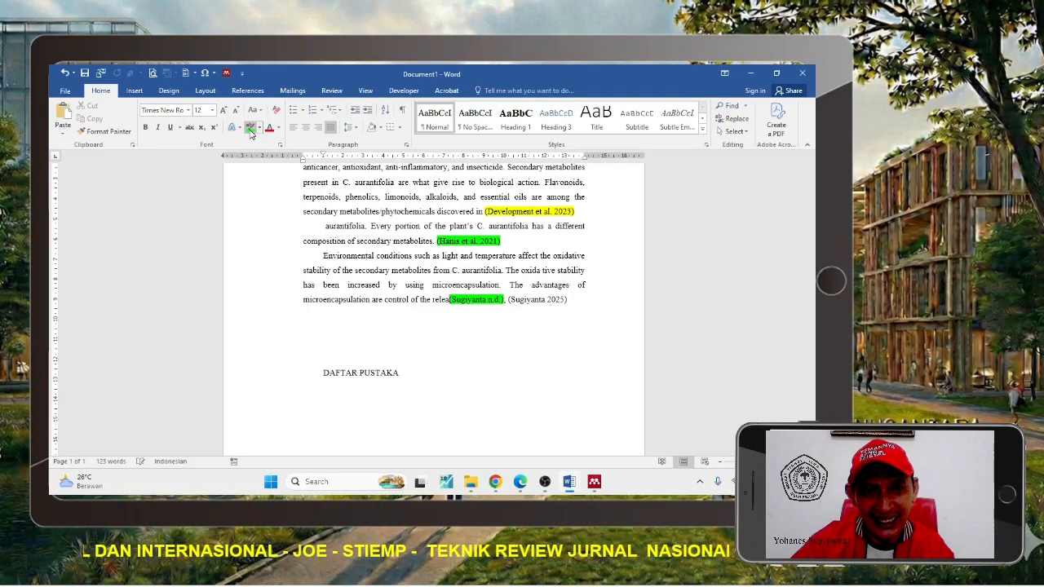
Try to highlight the 2025 citation at the end of the last paragraph in turquoise, and undo that highlighting.
click(260, 128)
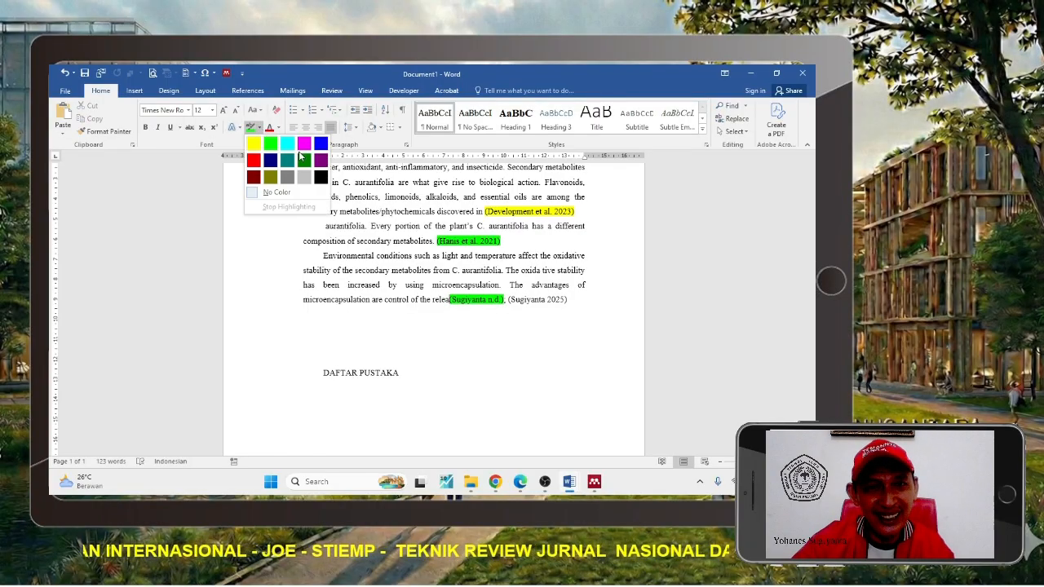
click(289, 147)
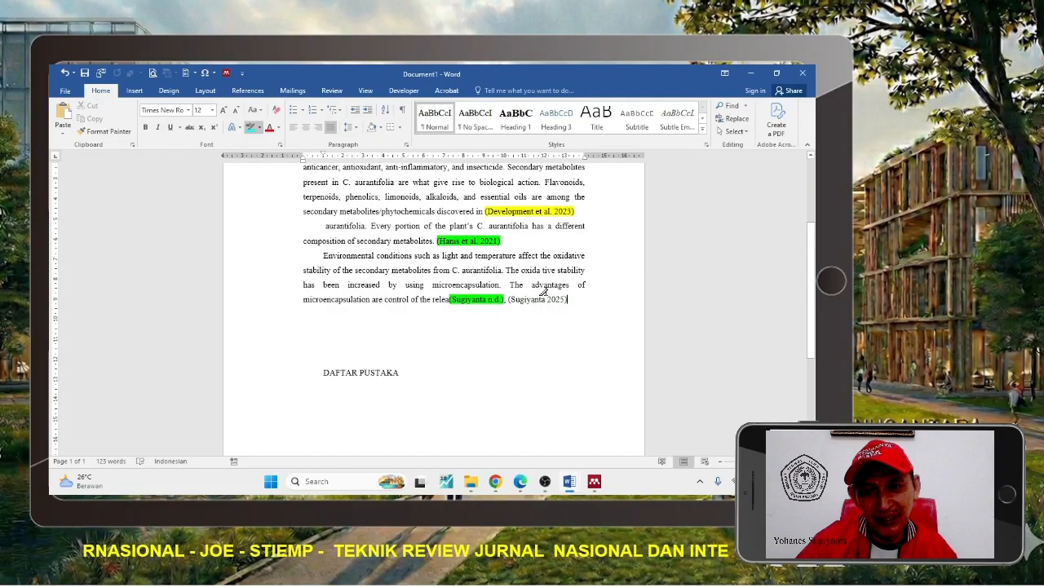
drag(569, 299, 527, 287)
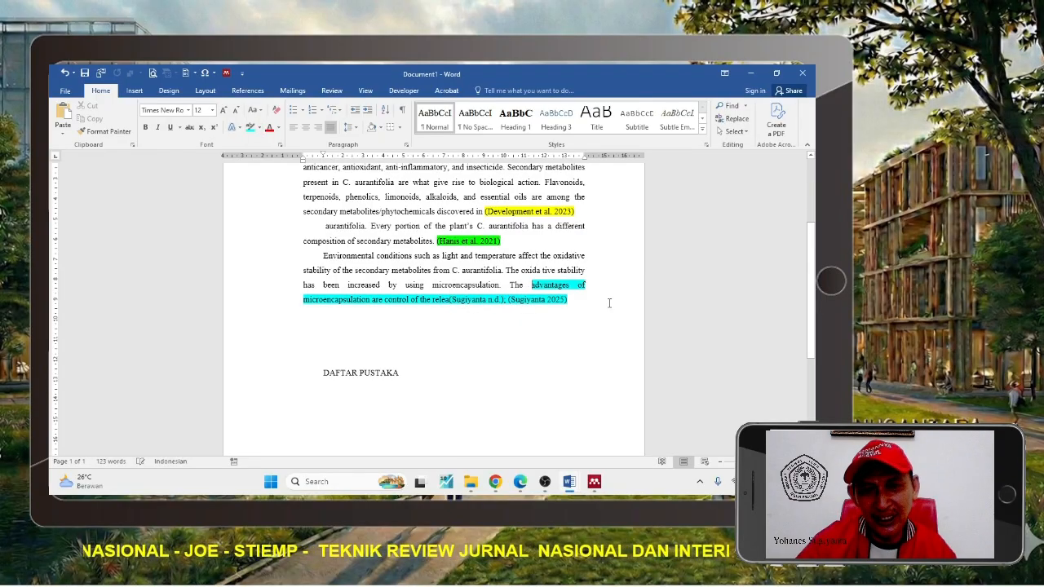
click(65, 73)
click(506, 300)
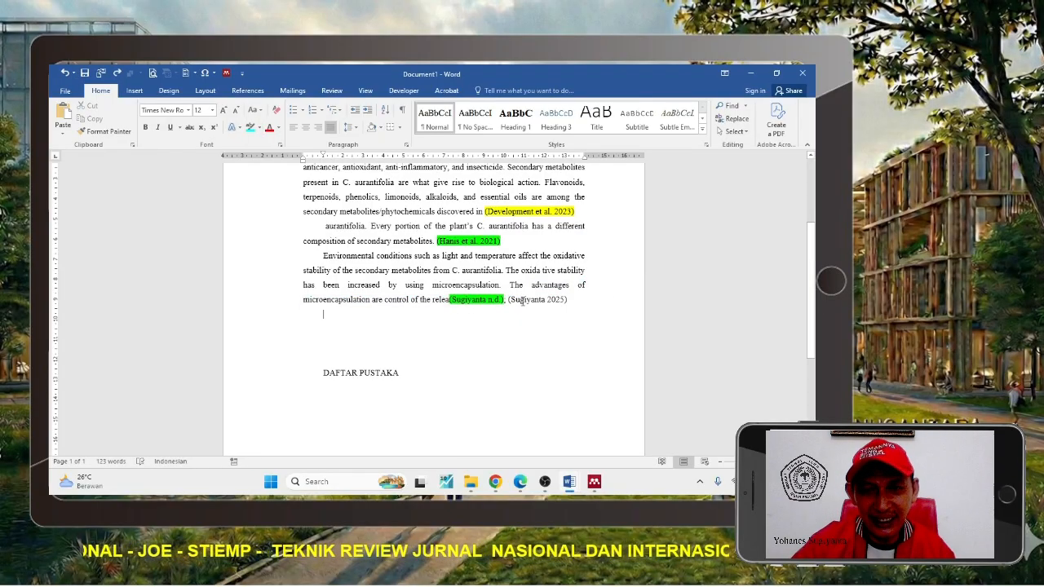
Highlight the undated citation at the end of the last paragraph in turquoise and the 2025 citation after it in blue.
drag(471, 298, 450, 300)
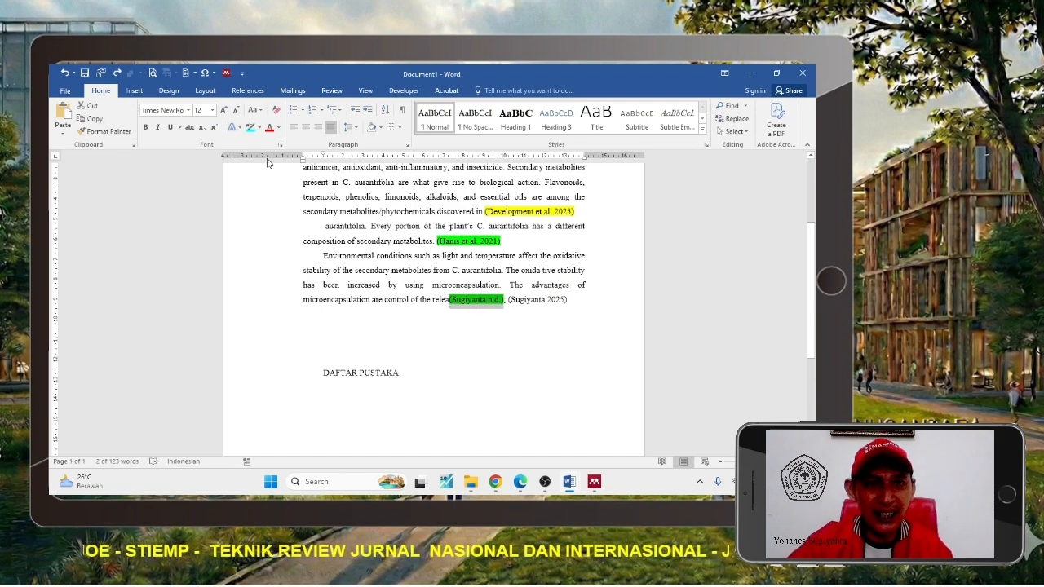
click(251, 127)
click(584, 321)
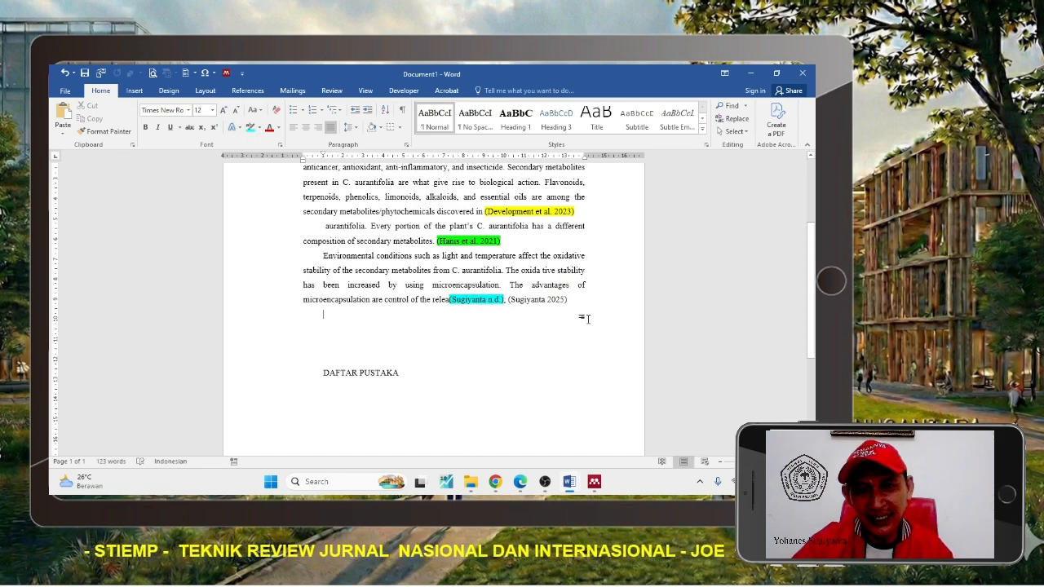
drag(583, 299, 507, 300)
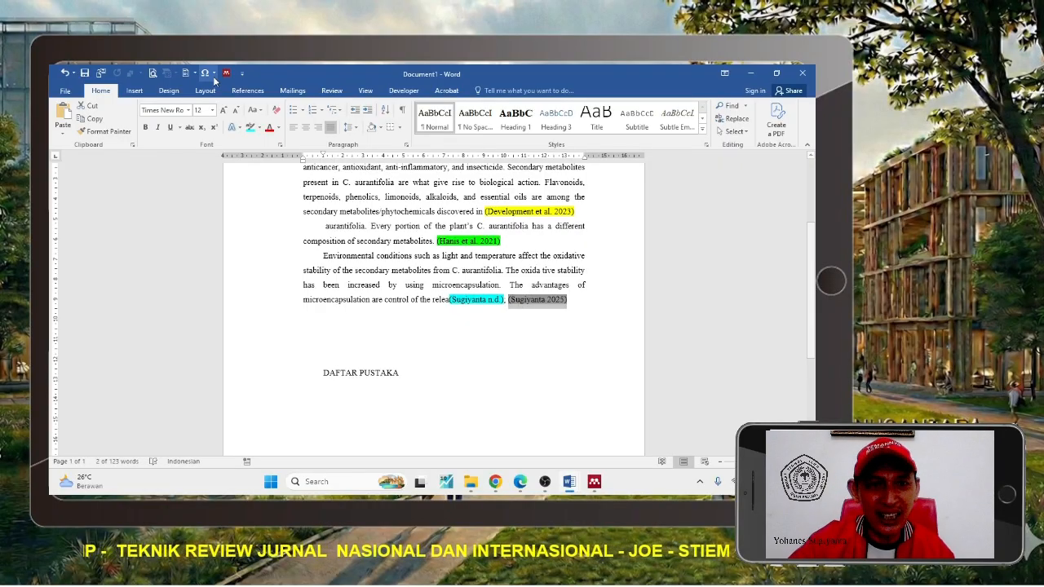
click(259, 128)
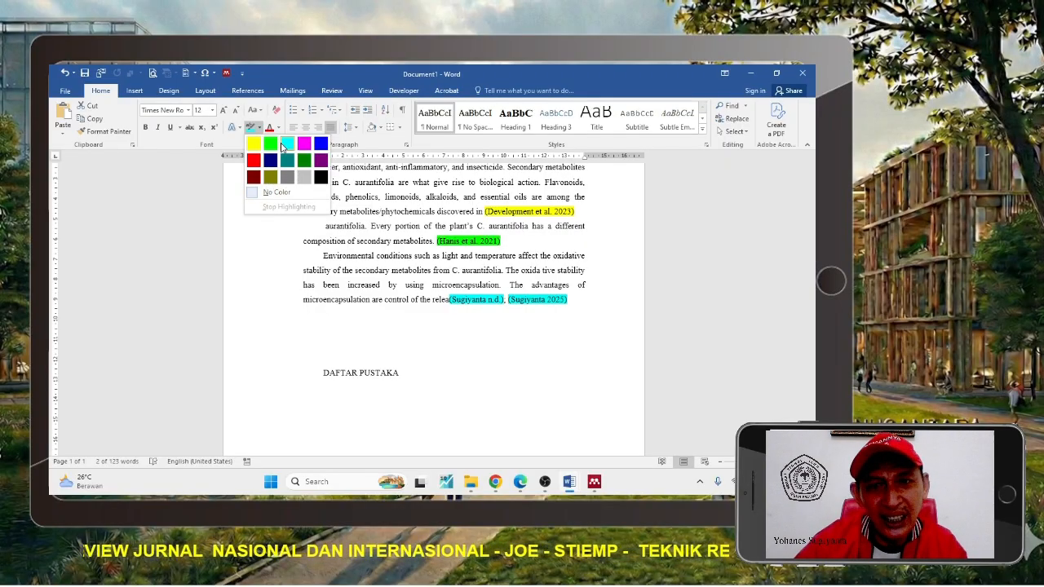
click(321, 144)
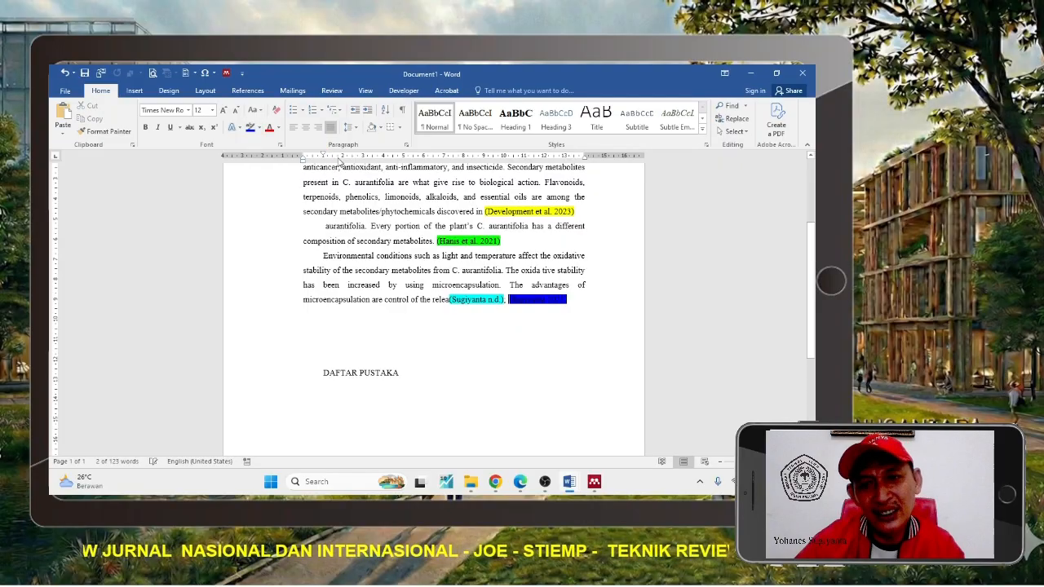
click(570, 336)
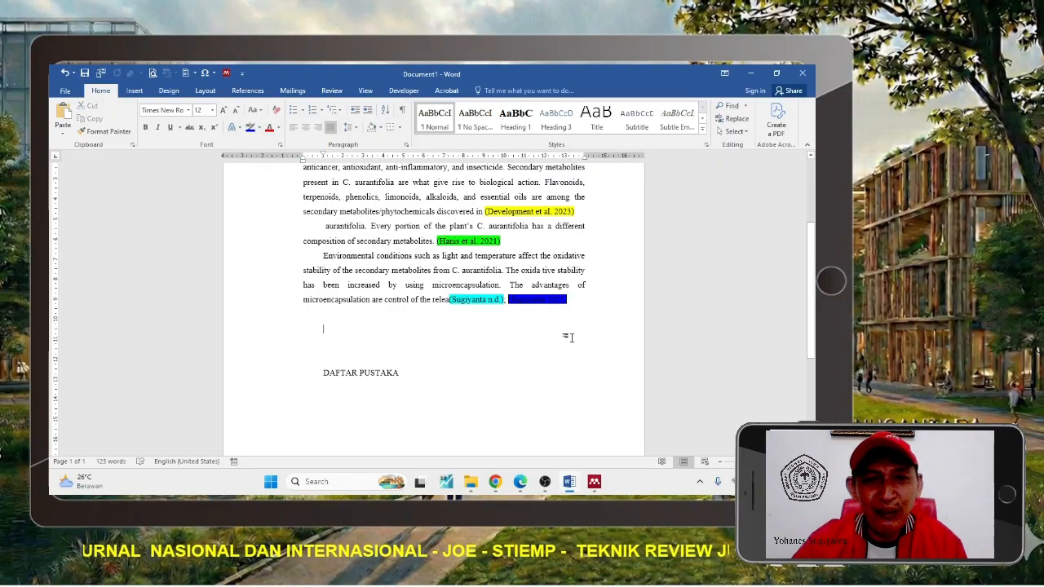
scroll(570, 336, up, 3)
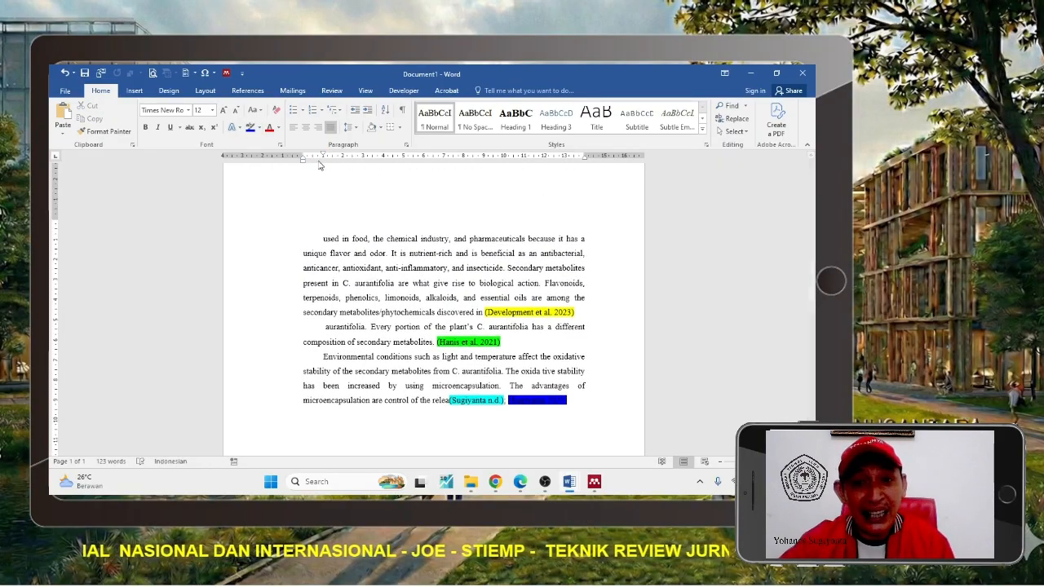
drag(319, 239, 597, 443)
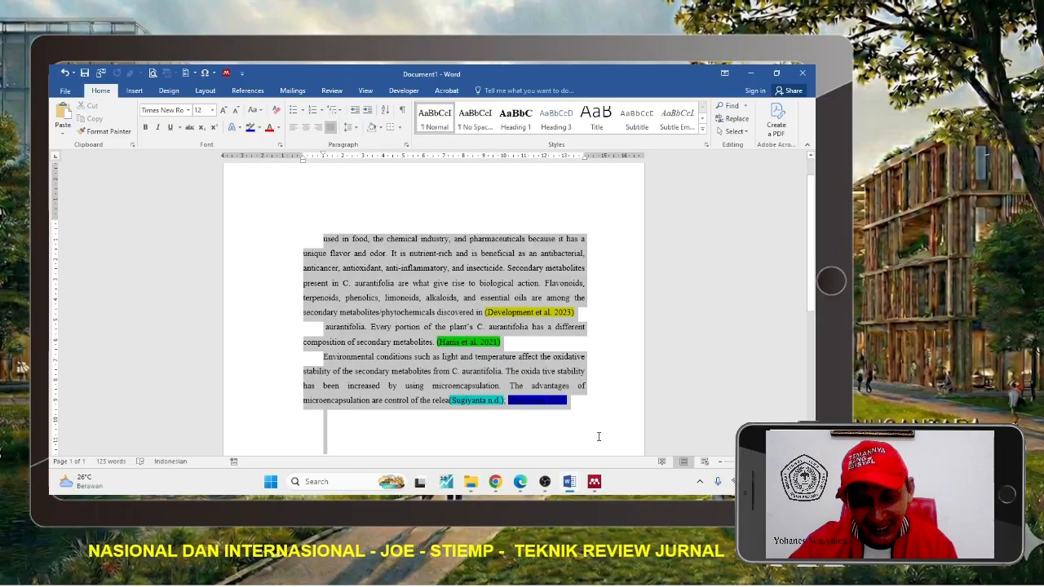
click(585, 443)
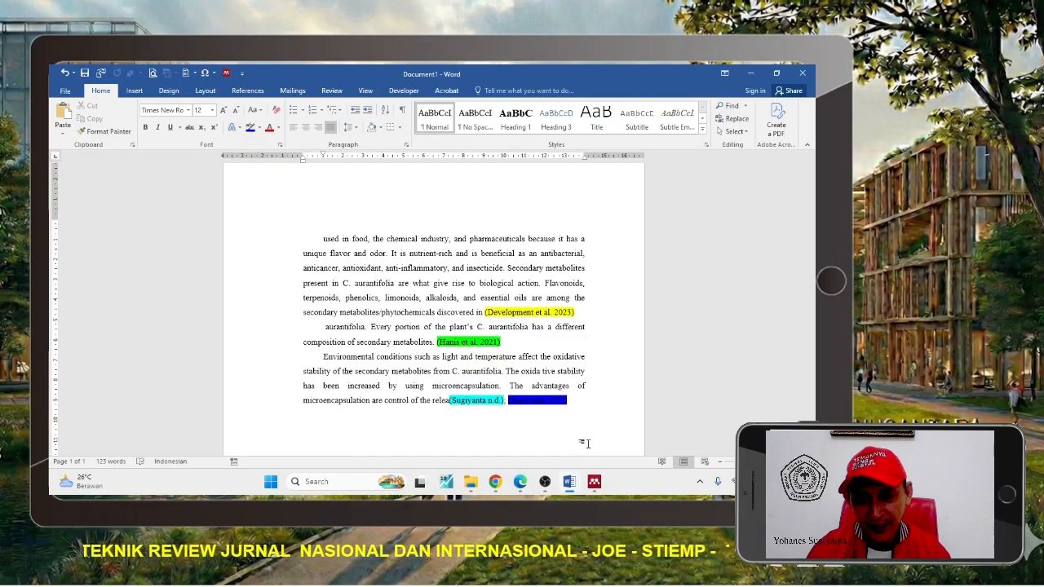
Enlarge the DAFTAR PUSTAKA heading to 24 pt and make it bold.
scroll(591, 444, down, 3)
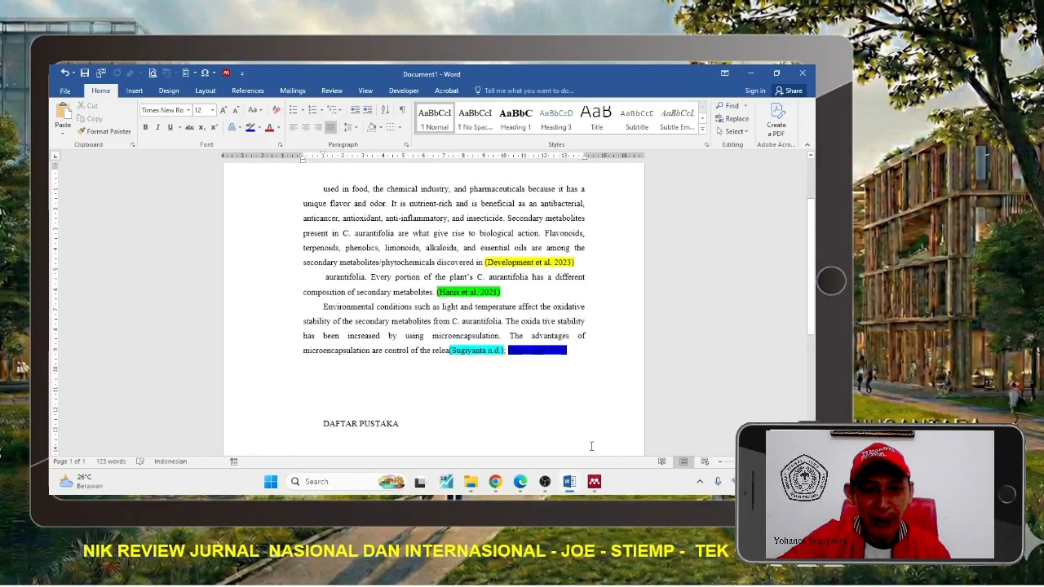
click(401, 376)
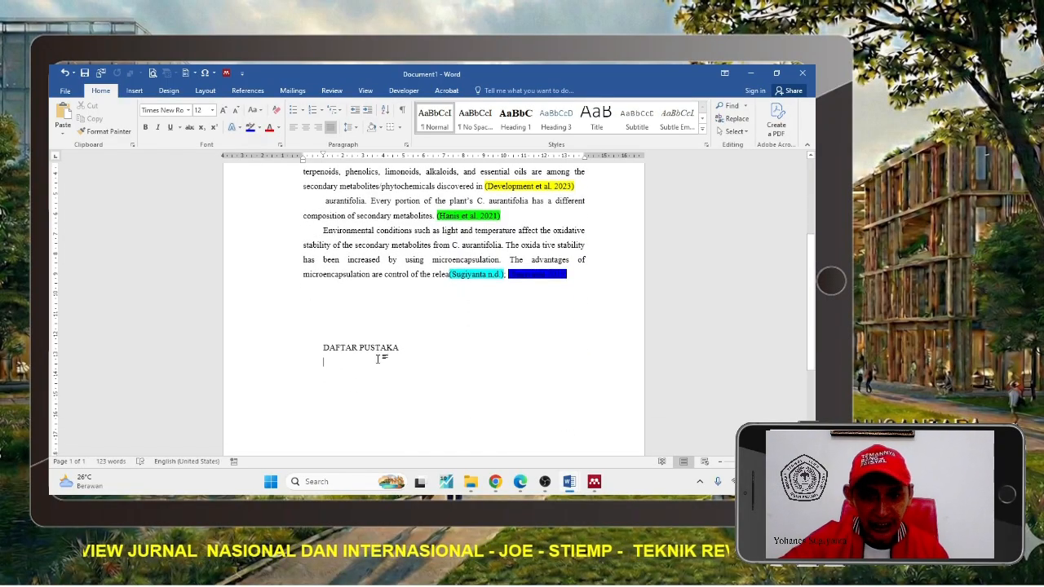
click(283, 350)
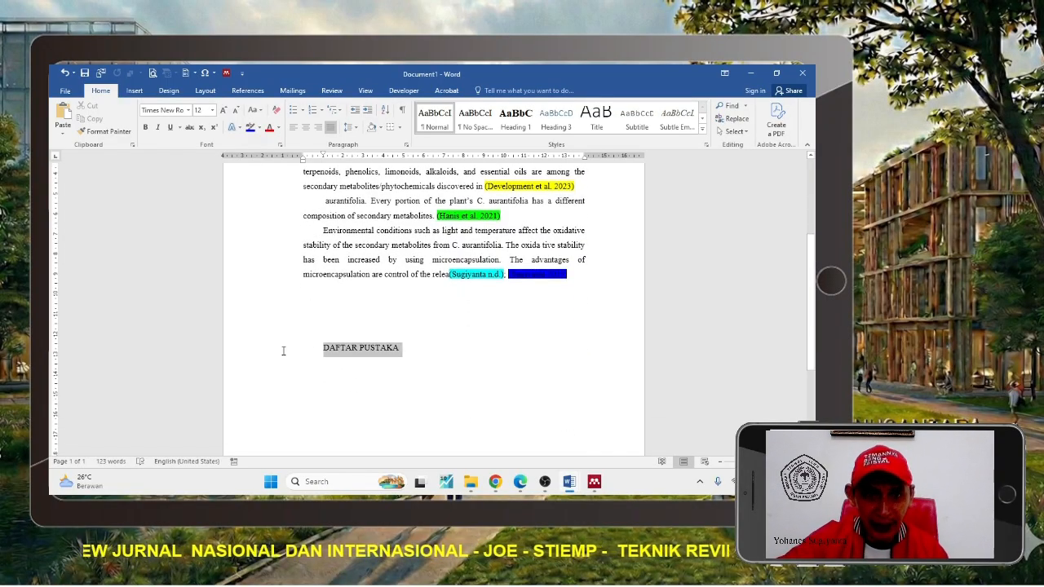
click(224, 111)
click(224, 110)
click(225, 110)
click(224, 110)
click(224, 110)
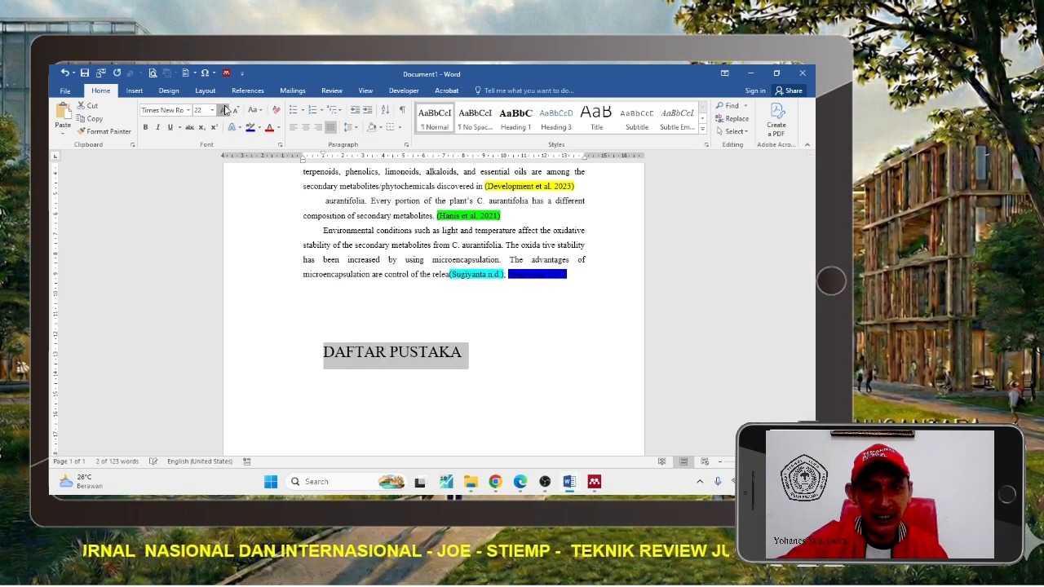
click(225, 111)
click(145, 127)
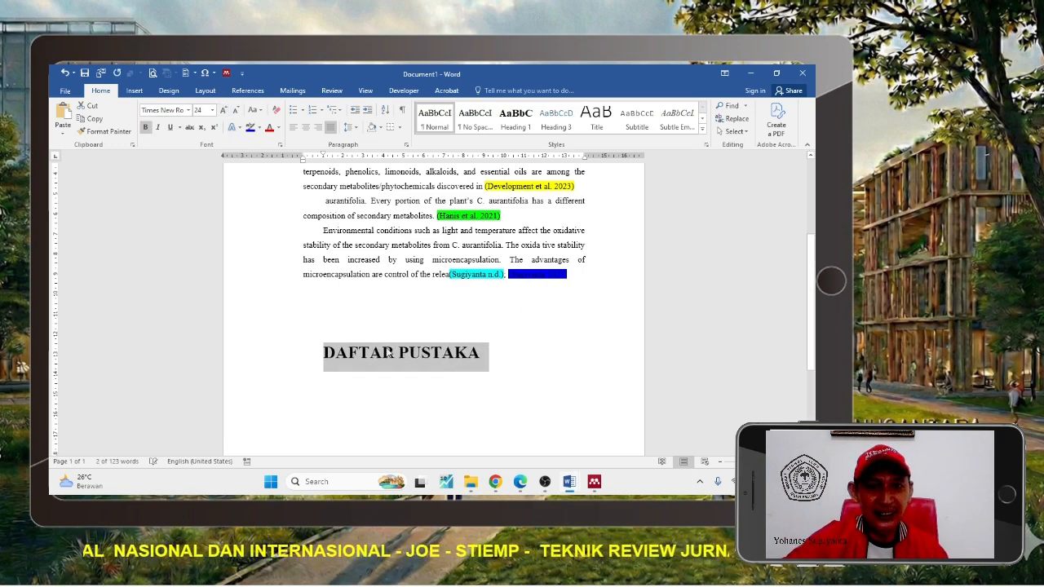
Insert the Mendeley bibliography on the empty line below the DAFTAR PUSTAKA heading.
click(400, 399)
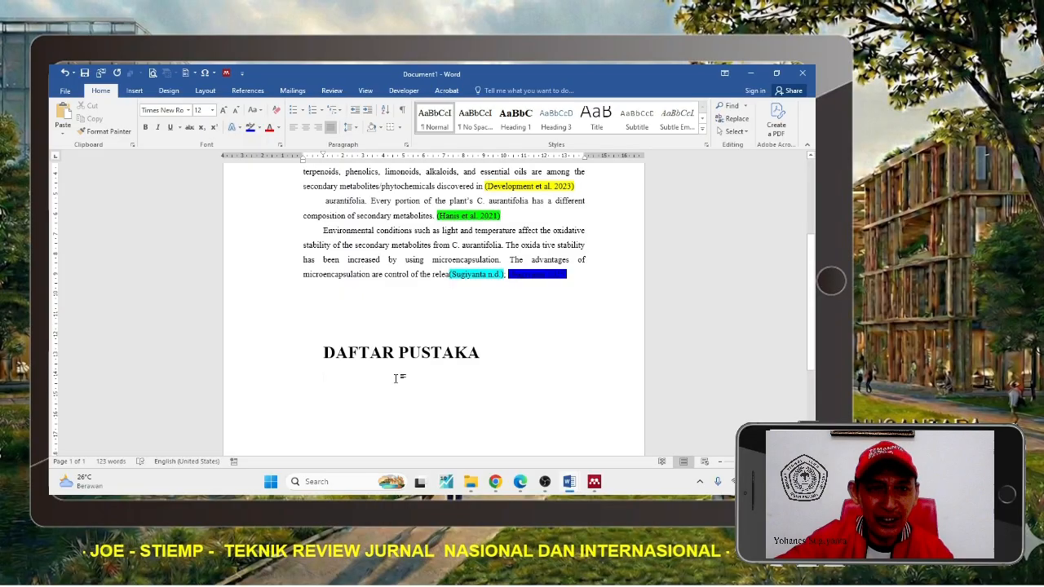
click(248, 91)
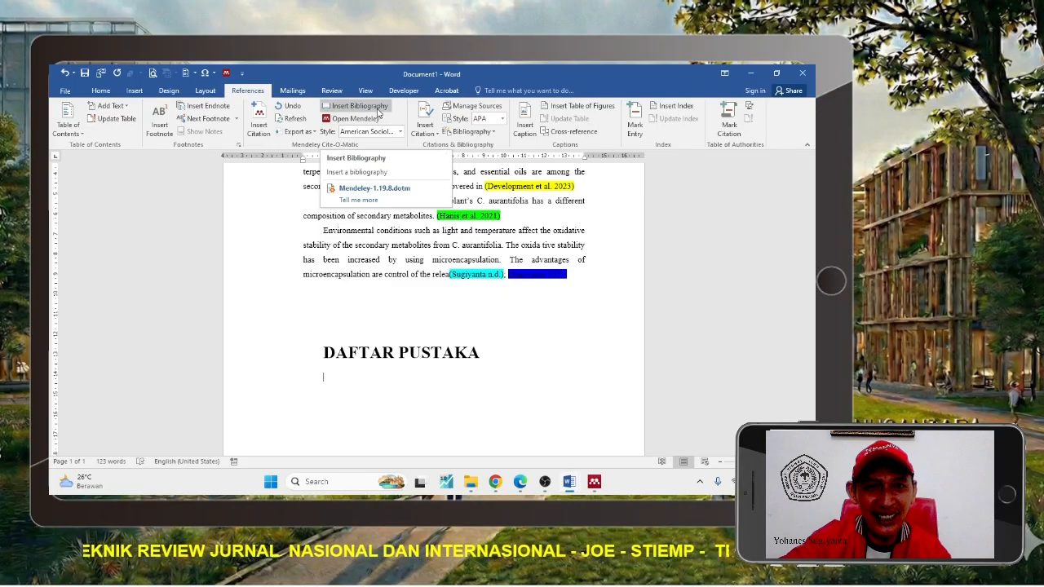
click(377, 112)
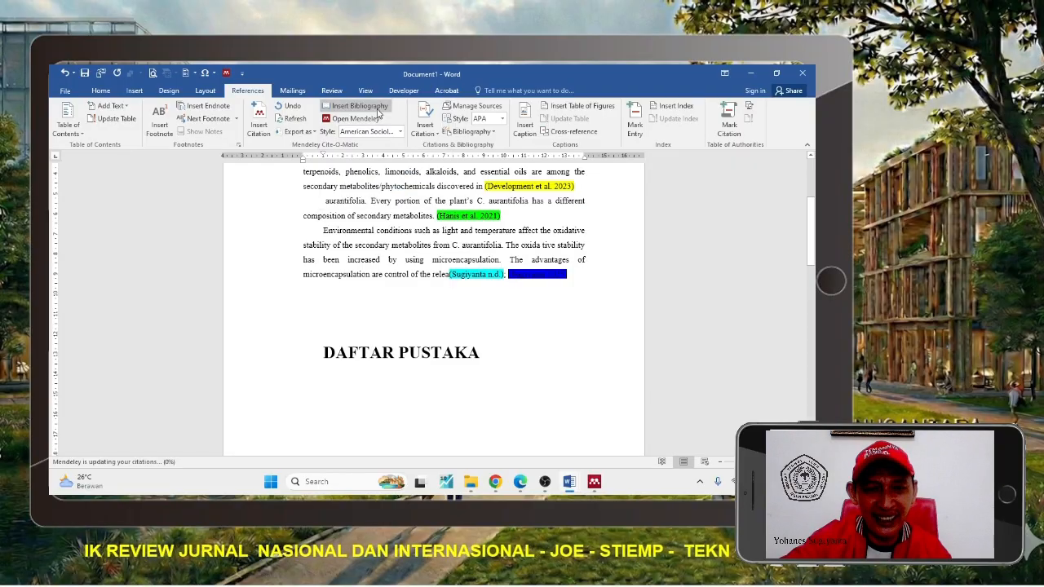
scroll(513, 346, down, 2)
scroll(513, 346, down, 2)
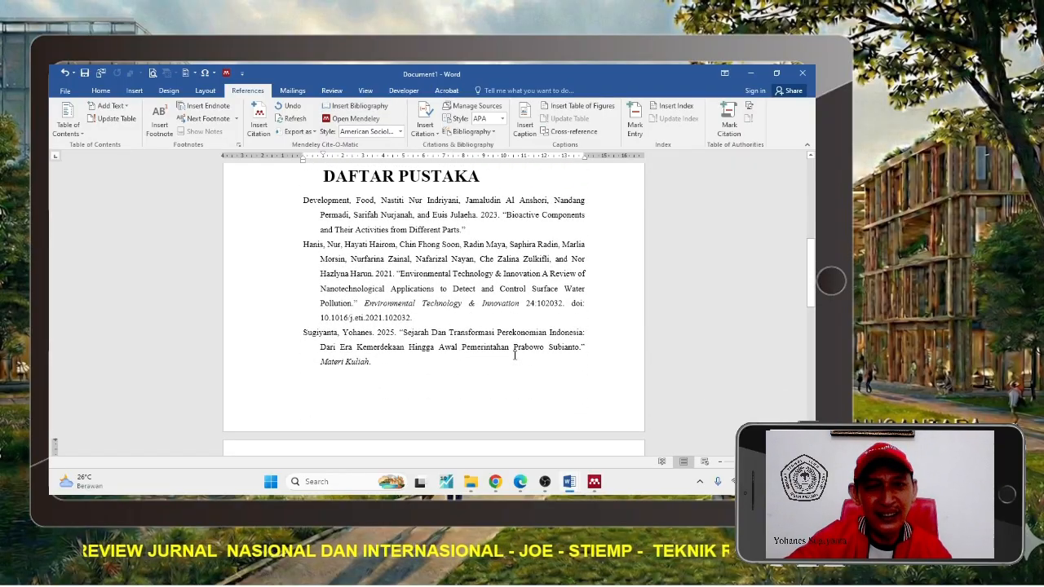
Examine the bibliography entries under DAFTAR PUSTAKA and compare them with the citations in the text.
scroll(514, 355, up, 2)
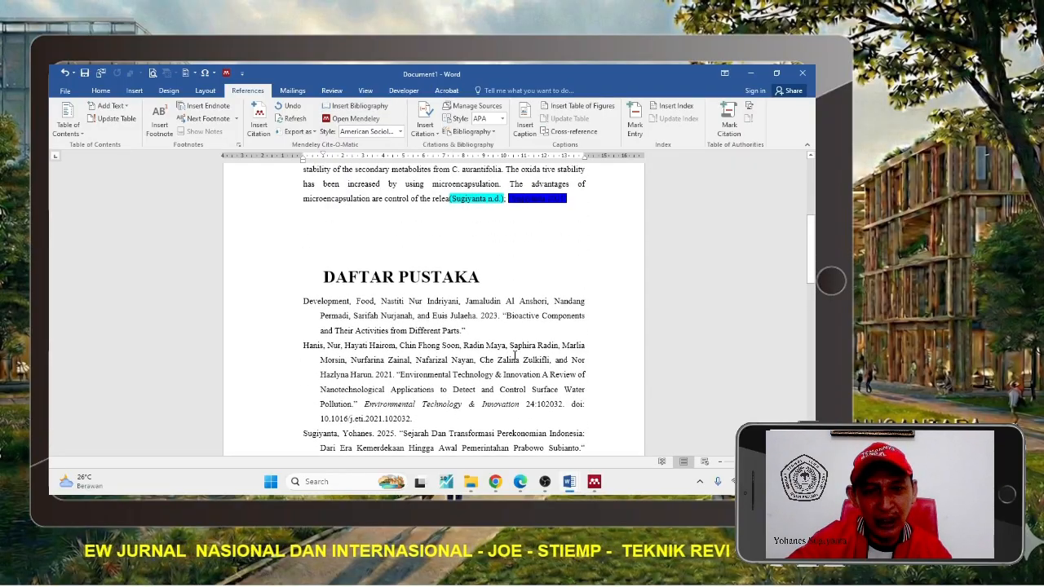
scroll(515, 355, down, 1)
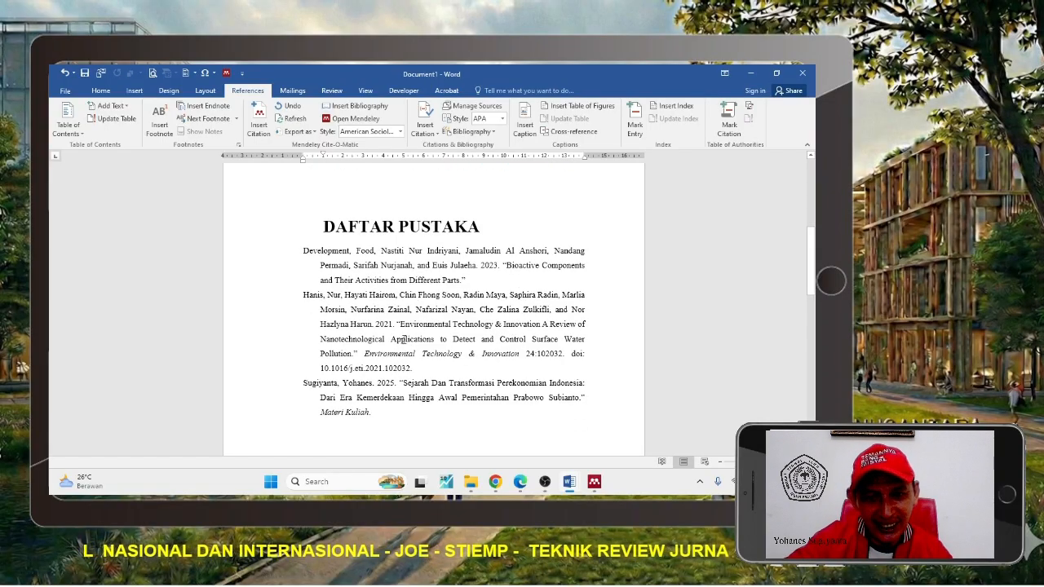
drag(403, 328, 425, 354)
click(604, 389)
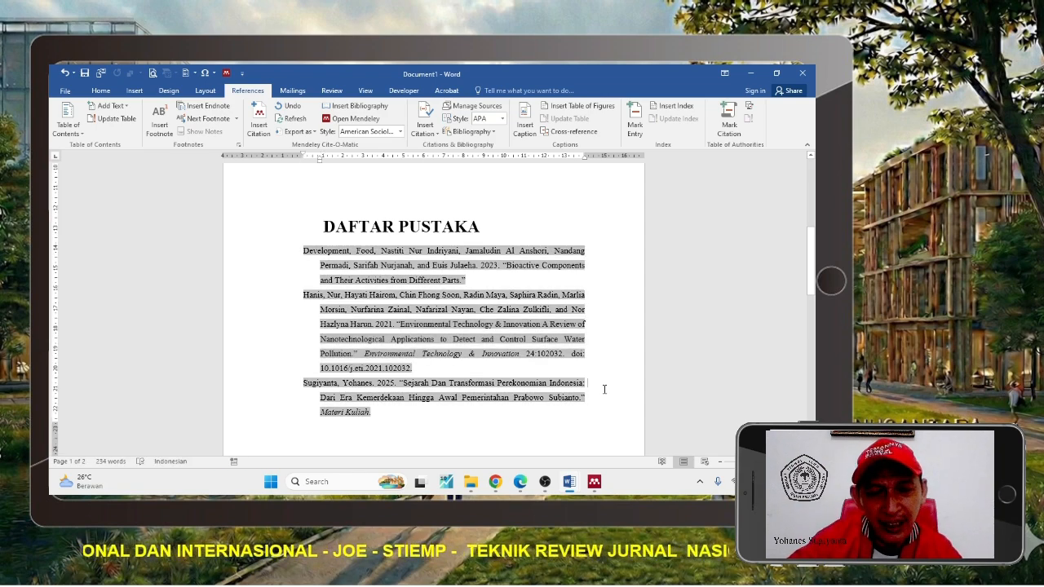
scroll(593, 389, up, 1)
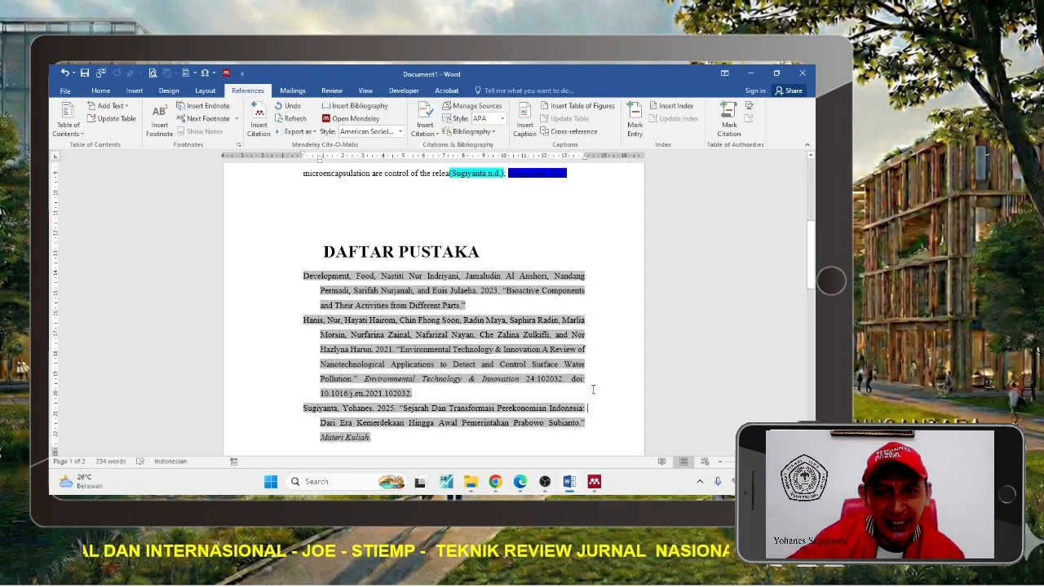
click(539, 245)
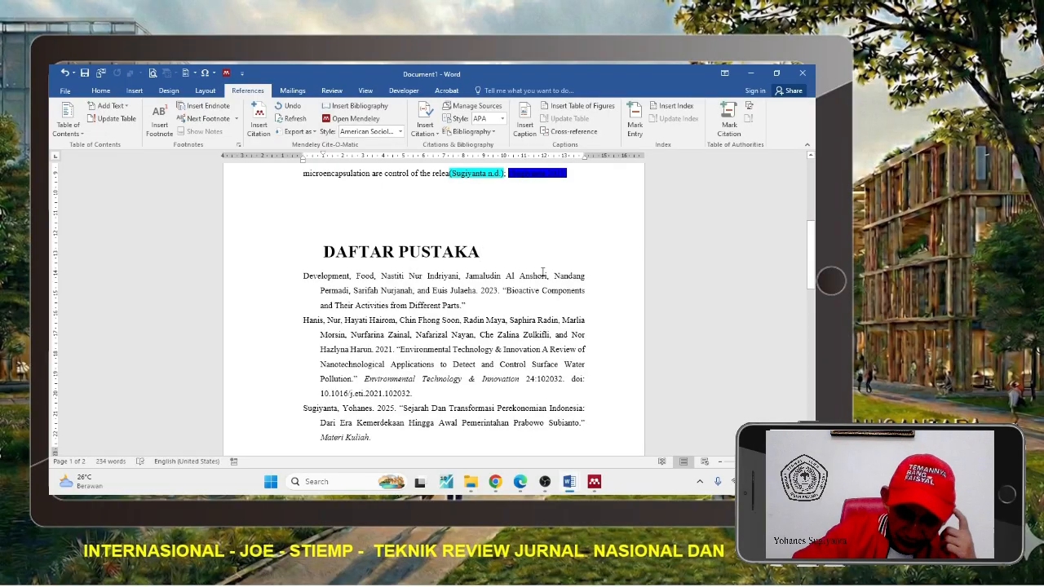
scroll(571, 319, down, 3)
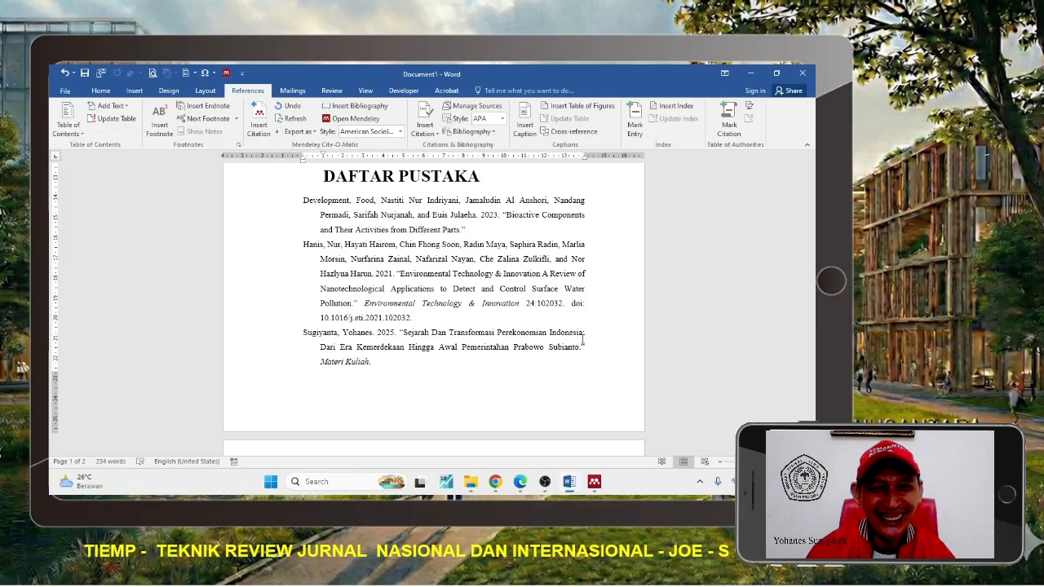
scroll(575, 266, up, 1)
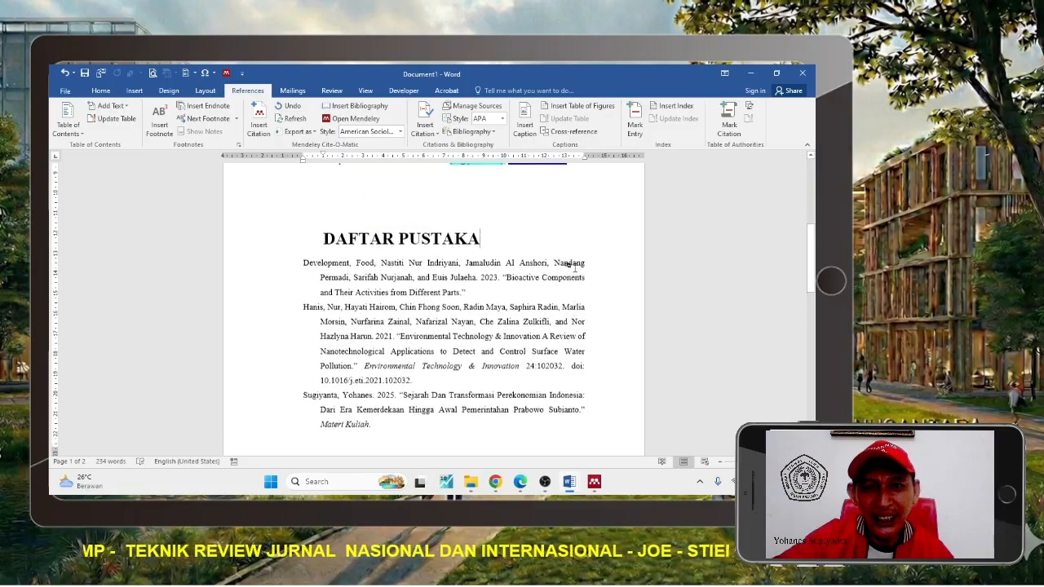
scroll(575, 266, up, 1)
Delete the undated citation after "control of the relea" in the last paragraph, leaving the semicolon and the 2025 citation.
click(503, 249)
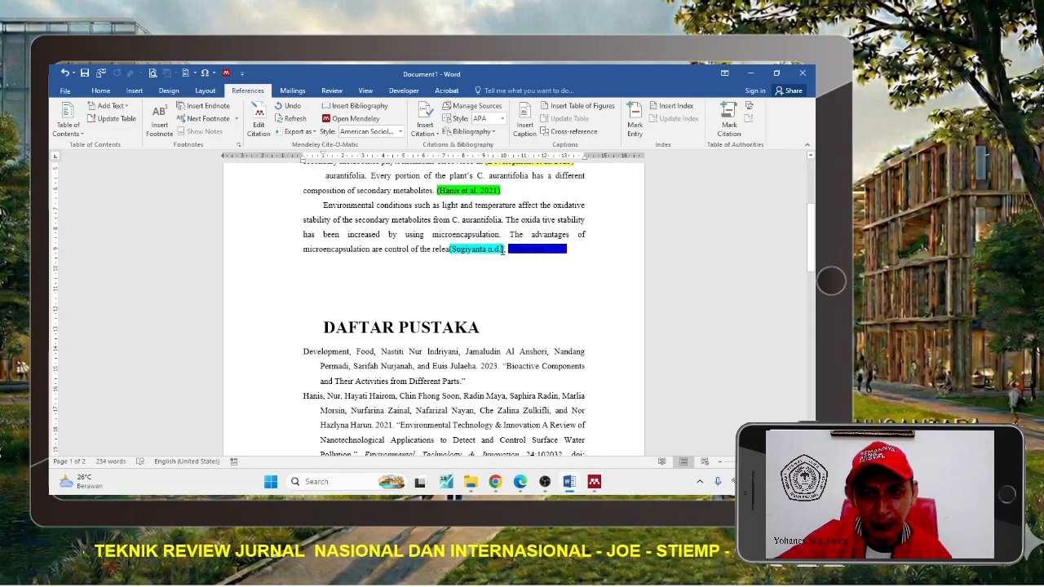
text(;)
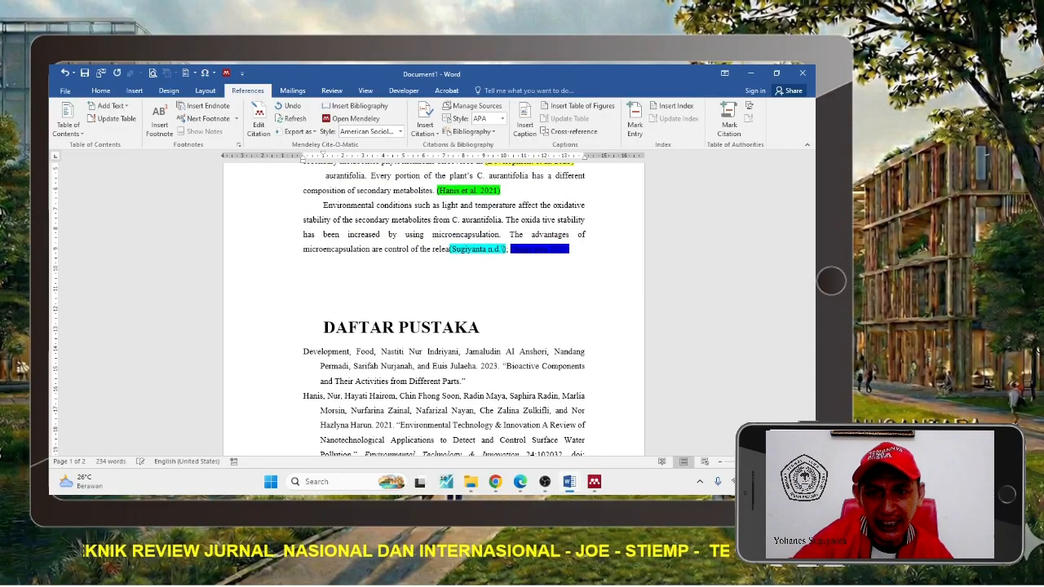
key(BackSpace)
key(BackSpace)
key(BackSpace)
key(BackSpace)
key(BackSpace)
key(BackSpace)
key(BackSpace)
key(BackSpace)
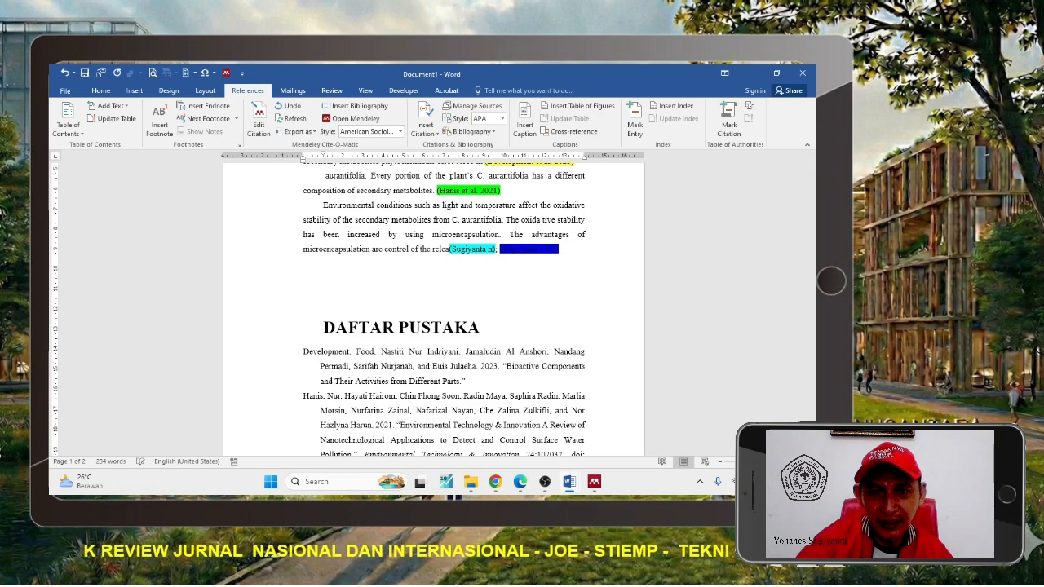
key(BackSpace)
key(BackSpace)
key(BackSpace)
key(BackSpace)
key(BackSpace)
key(BackSpace)
key(BackSpace)
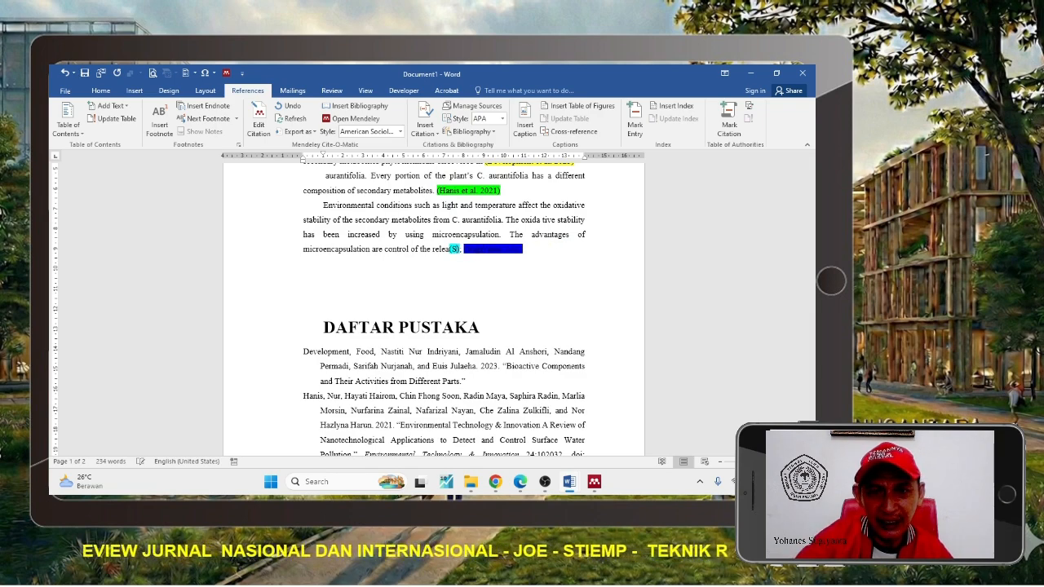
key(BackSpace)
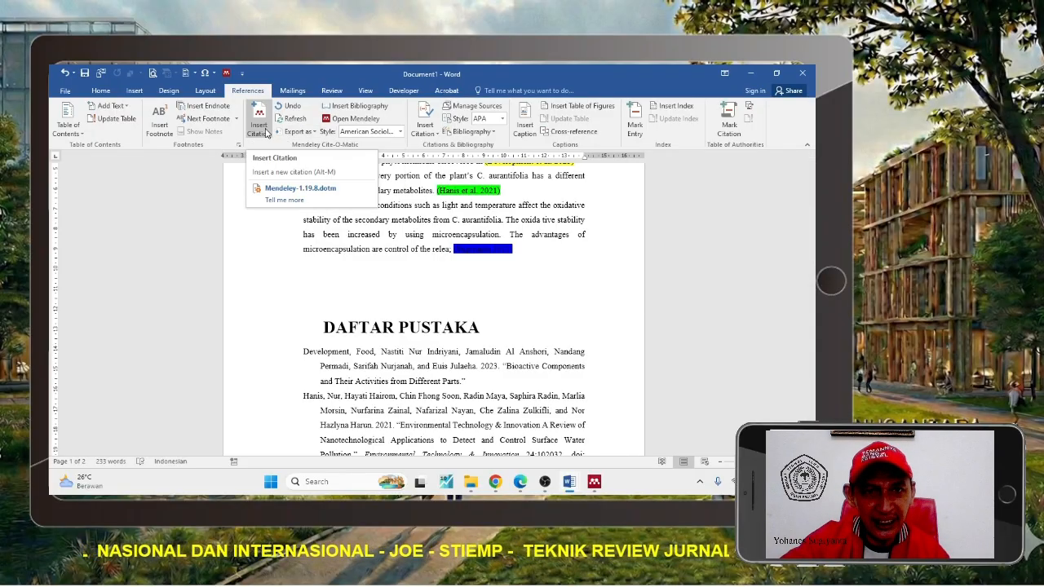
Insert a Mendeley citation of "the Impact of Import Competition on Indonesia'S Textile and Apparel Industries" before the semicolon, keeping the manual edit of the old citation.
click(265, 133)
click(538, 281)
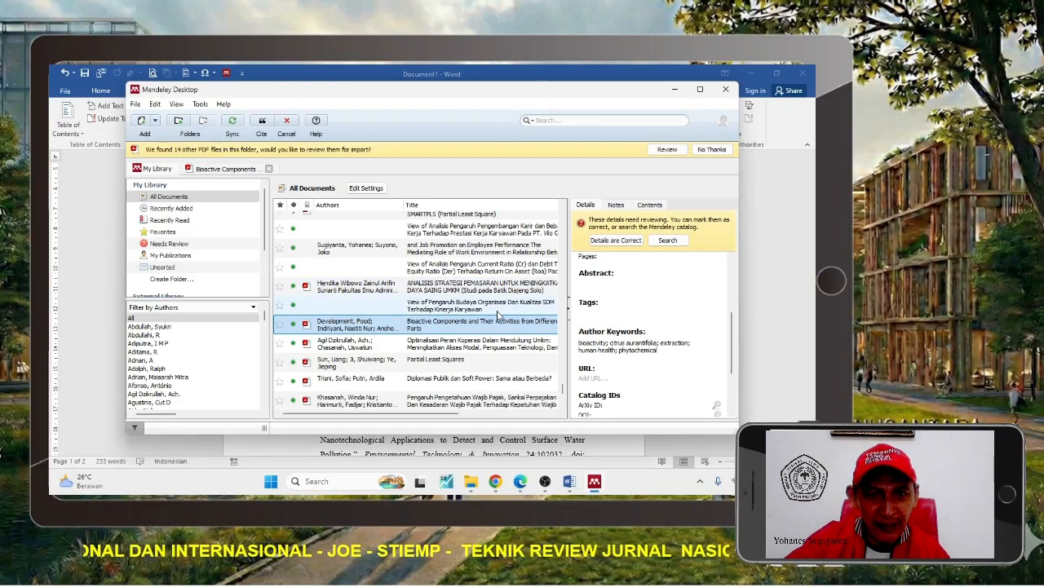
scroll(498, 316, down, 3)
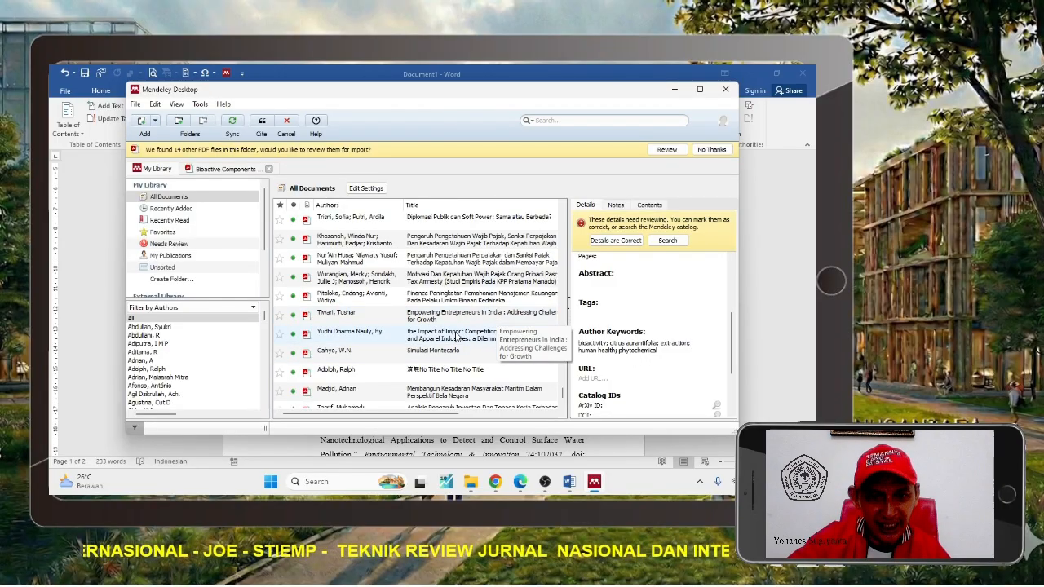
click(458, 337)
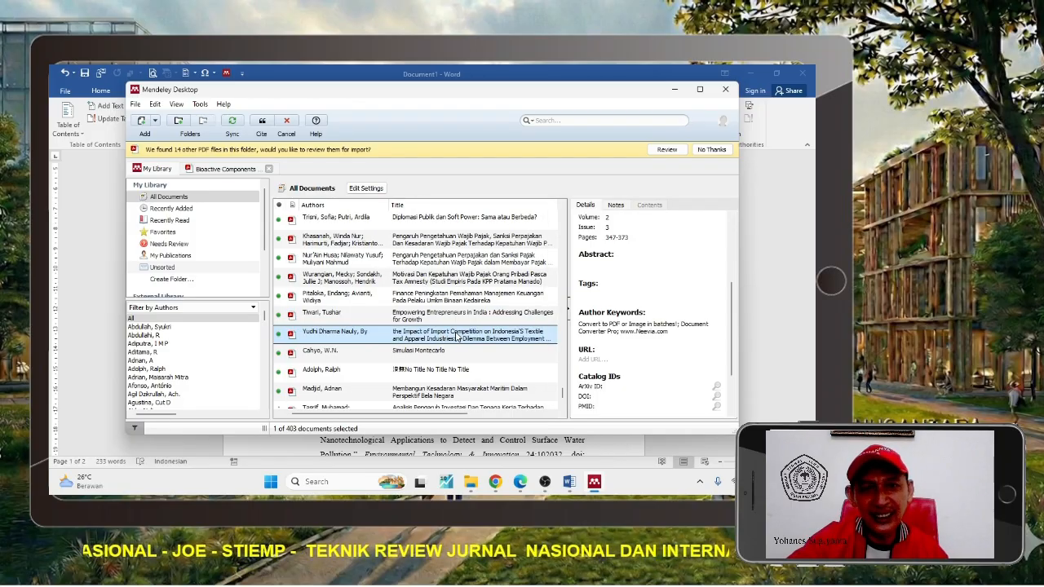
click(261, 123)
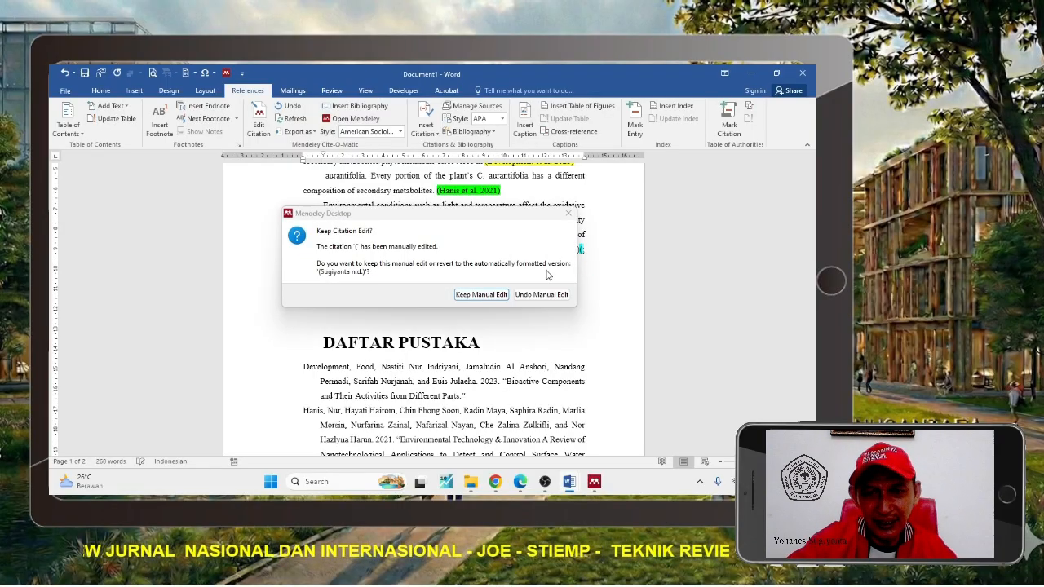
click(500, 296)
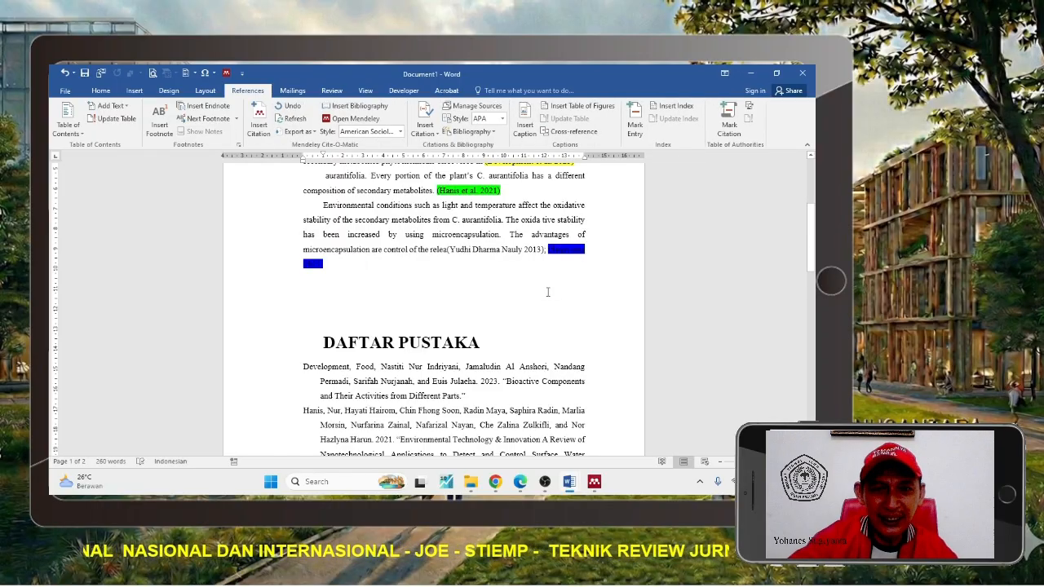
Highlight the opening part of the 2013 citation after "control of the relea" in turquoise.
click(503, 249)
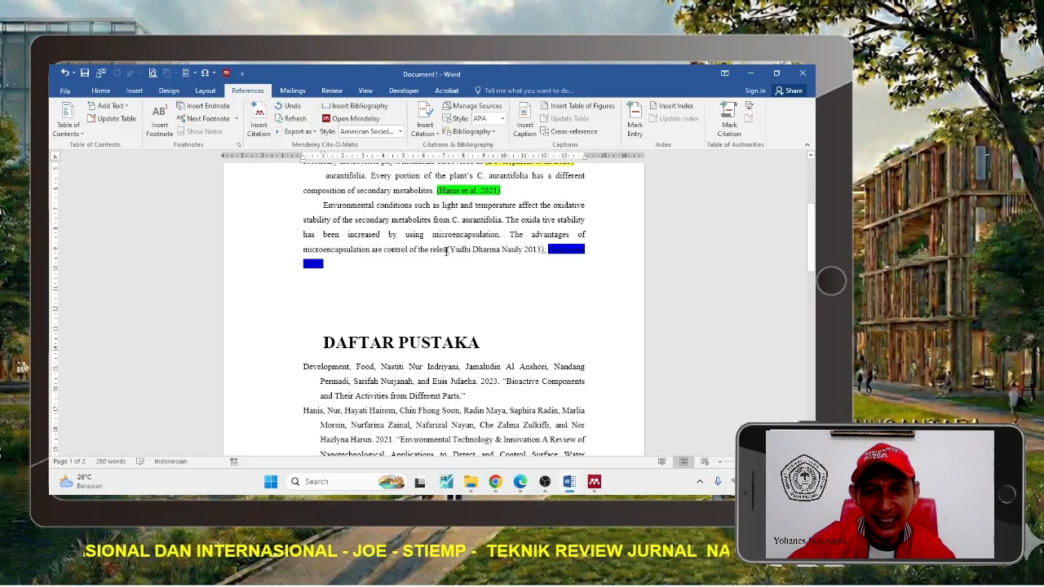
drag(446, 250, 502, 251)
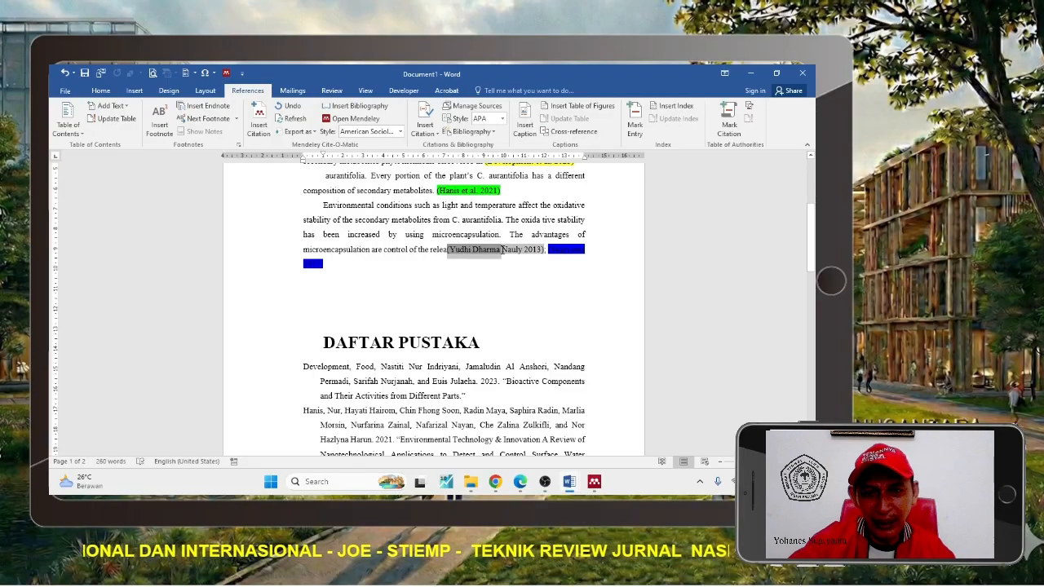
click(104, 91)
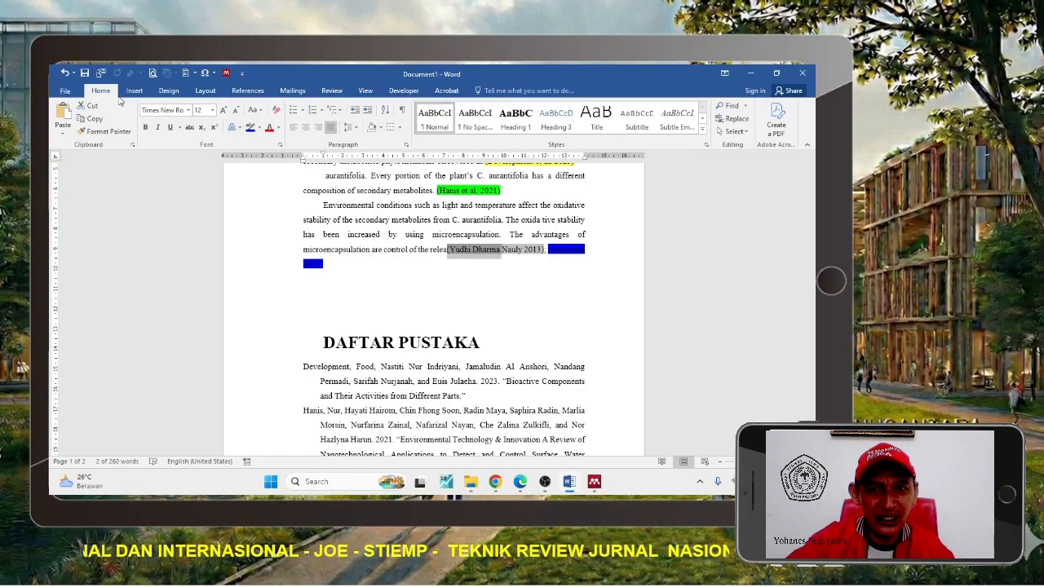
click(260, 128)
click(291, 149)
click(473, 285)
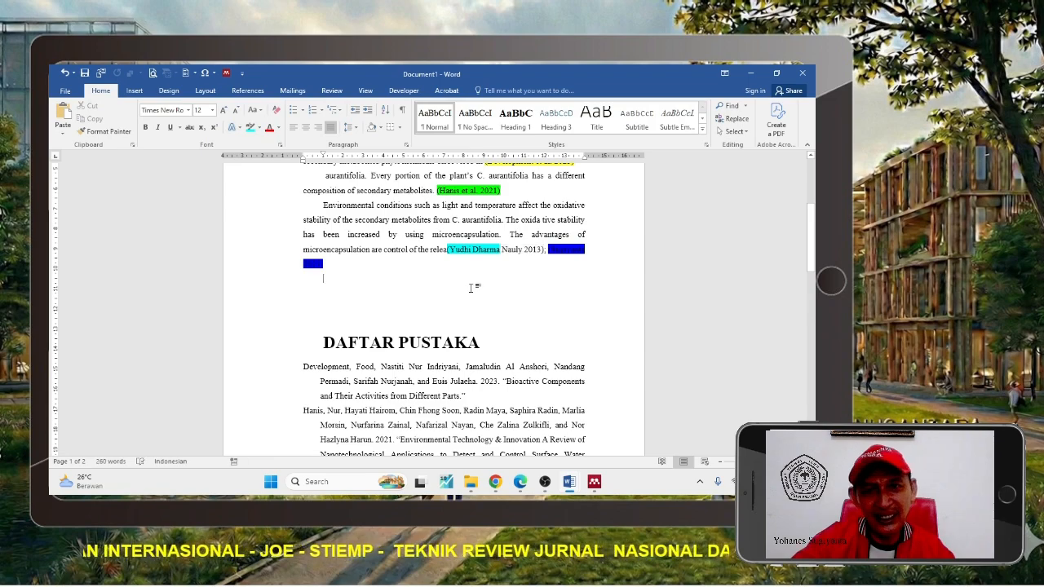
Compare the citations in the passages with the bibliography entries under DAFTAR PUSTAKA, checking for an entry that is no longer cited.
scroll(529, 304, up, 2)
scroll(529, 305, up, 1)
scroll(529, 304, down, 7)
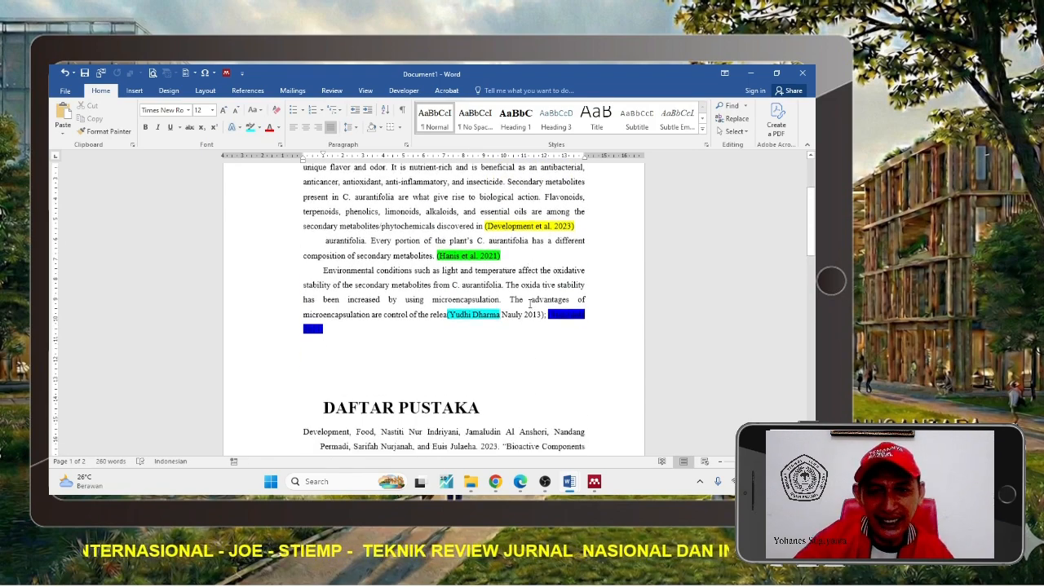
scroll(530, 308, down, 7)
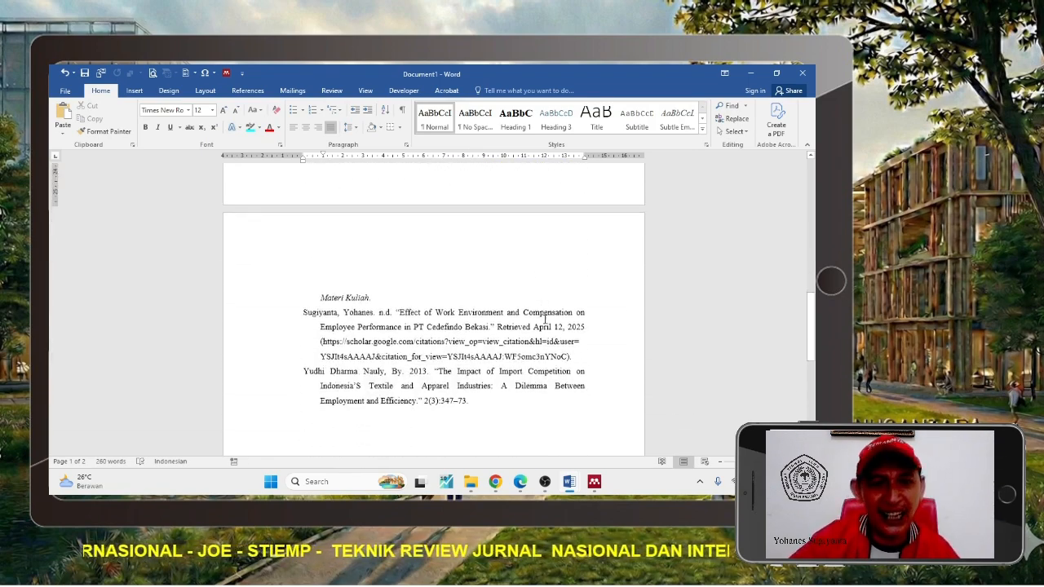
scroll(545, 318, up, 6)
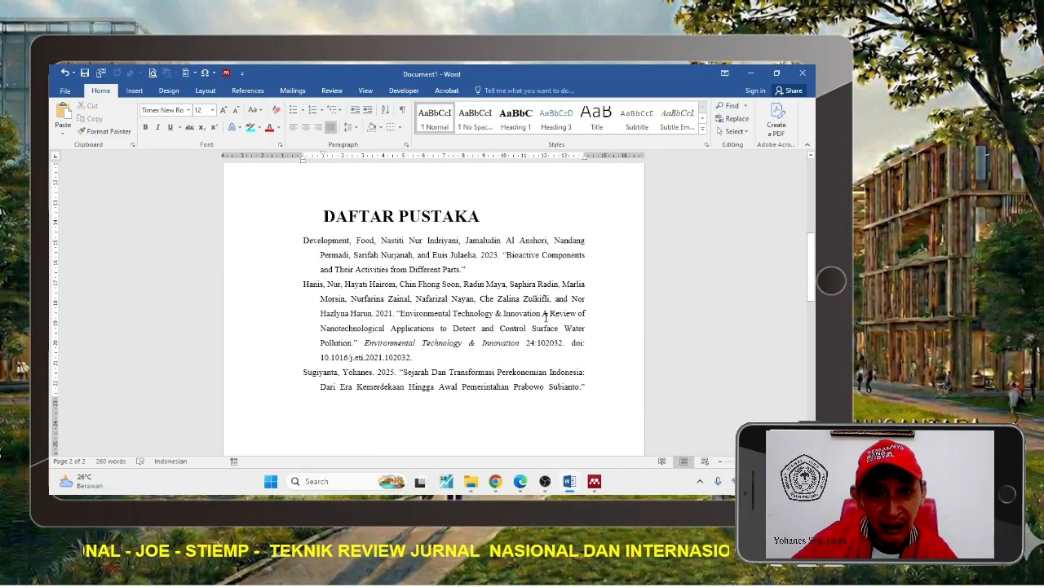
scroll(545, 317, down, 1)
click(415, 260)
scroll(465, 291, down, 5)
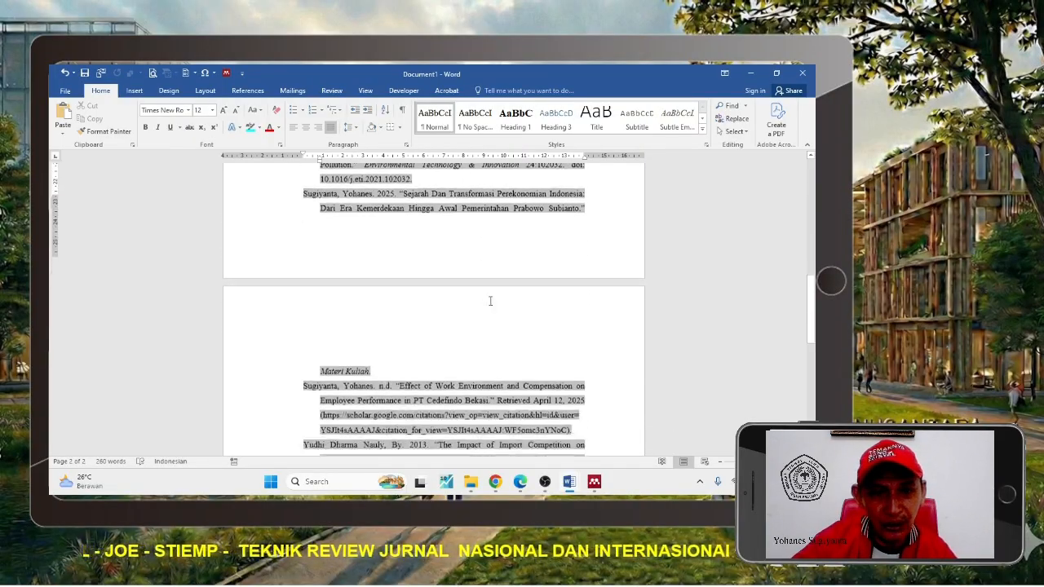
scroll(491, 301, down, 1)
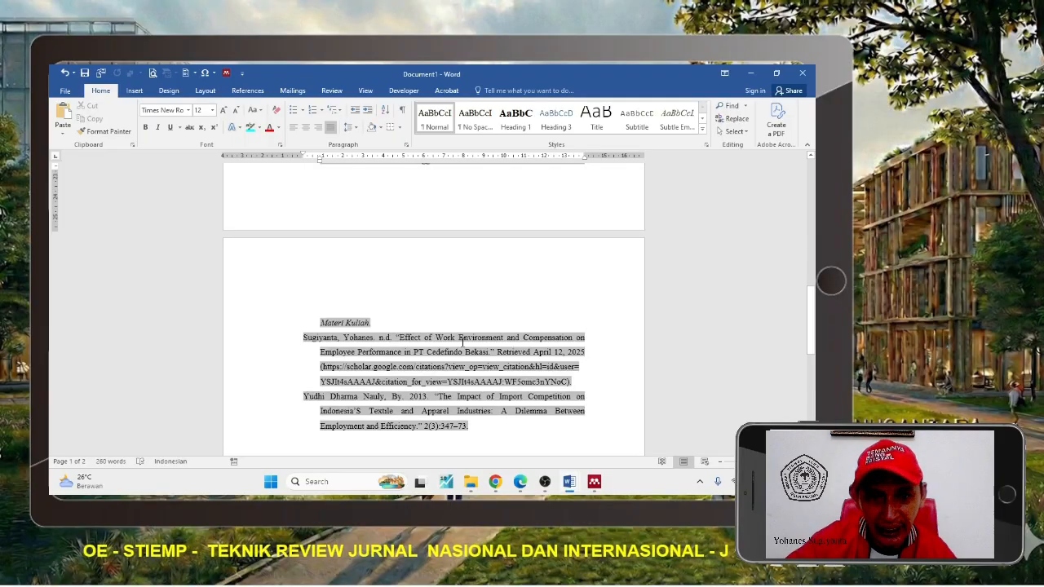
scroll(461, 356, down, 1)
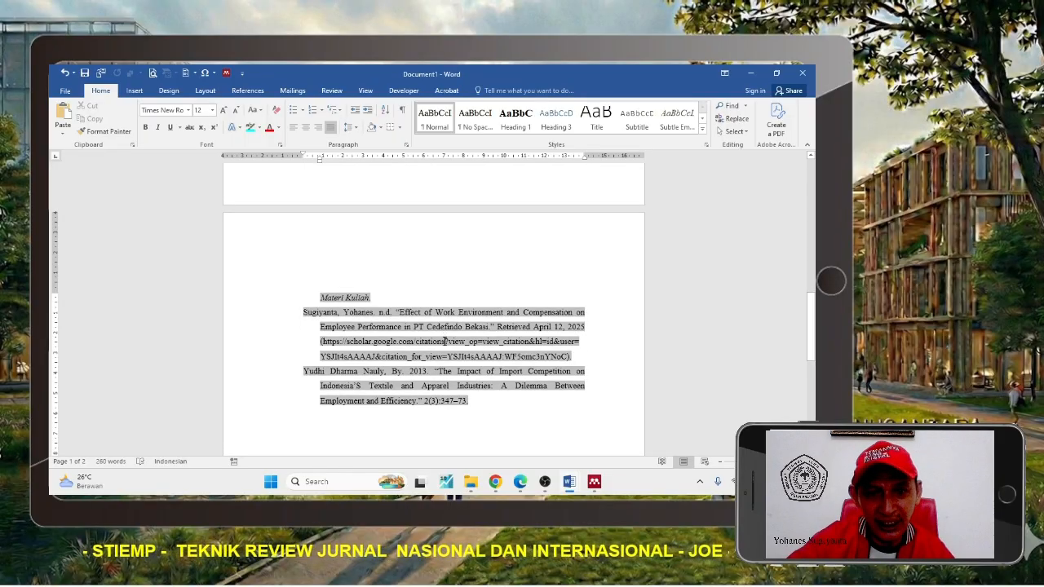
scroll(443, 397, up, 3)
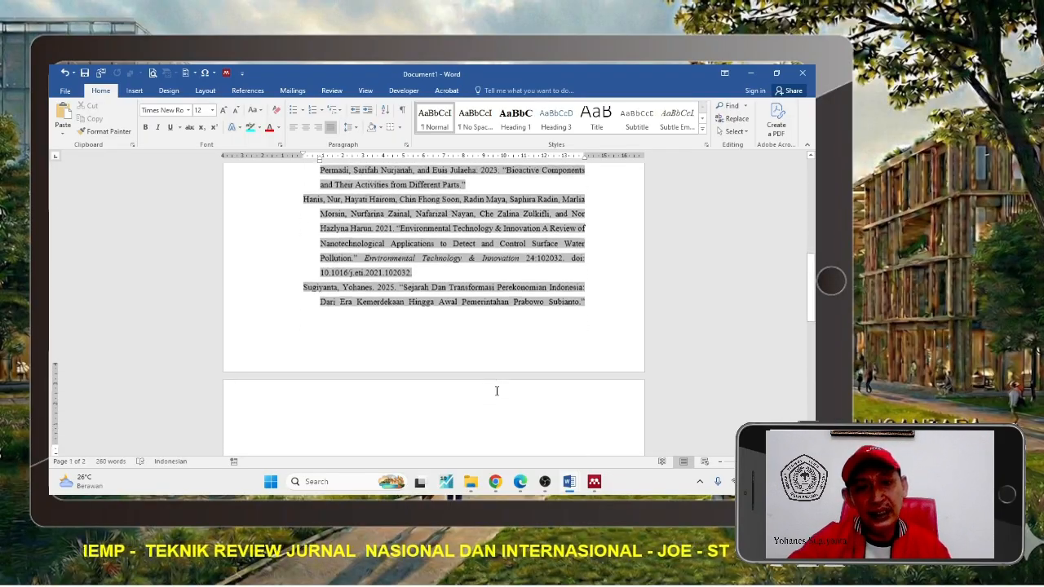
scroll(496, 391, down, 3)
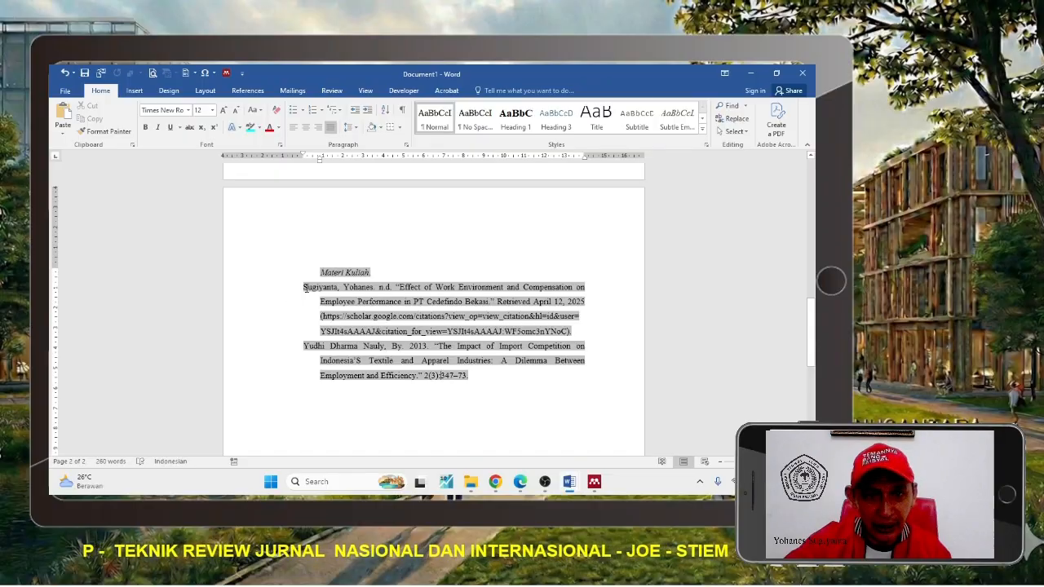
Delete the undated bibliography entry "Effect of Work Environment and Compensation on Employee Performance in PT Cedefindo Bekasi", including its leading letter.
mouse_move(307, 288)
mouse_down()
mouse_move(327, 304)
mouse_move(585, 342)
mouse_up()
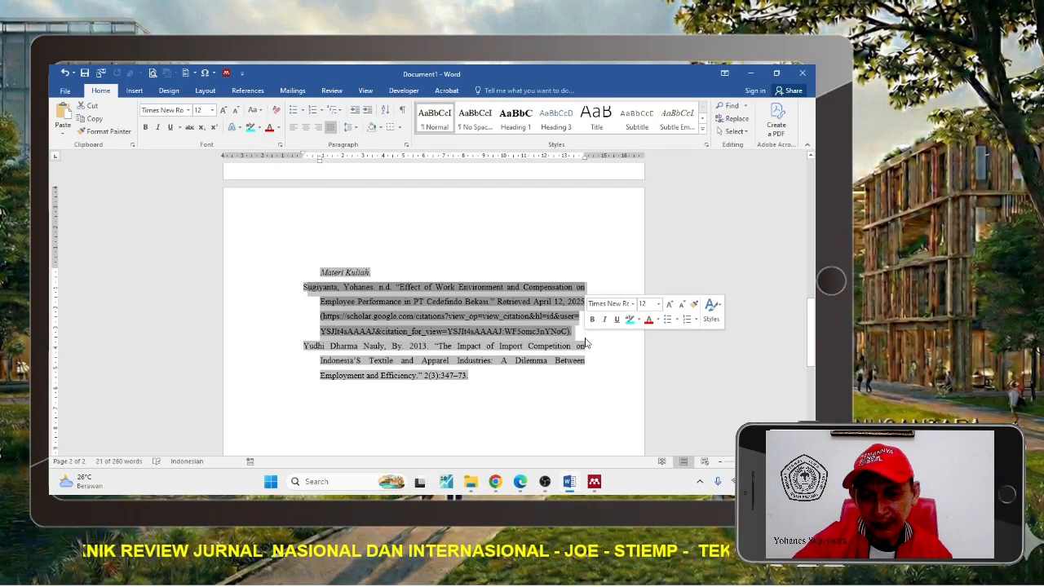
key(BackSpace)
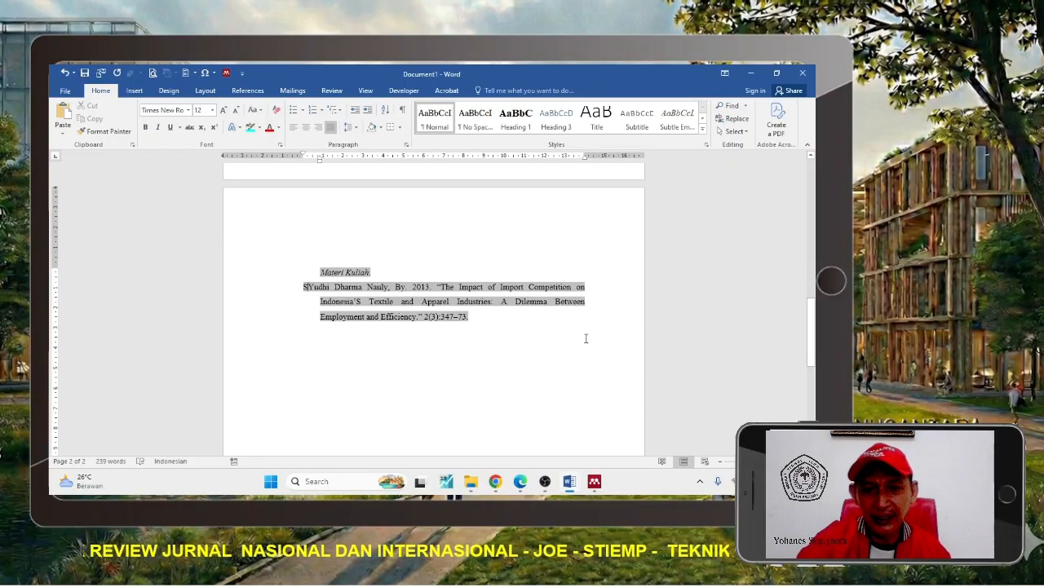
key(BackSpace)
scroll(580, 332, up, 10)
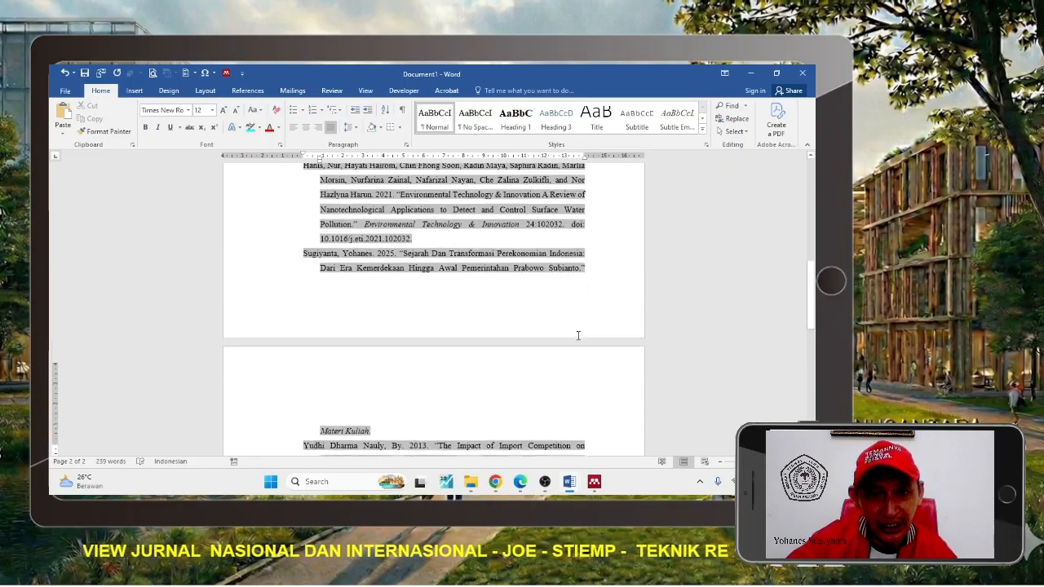
scroll(580, 333, down, 2)
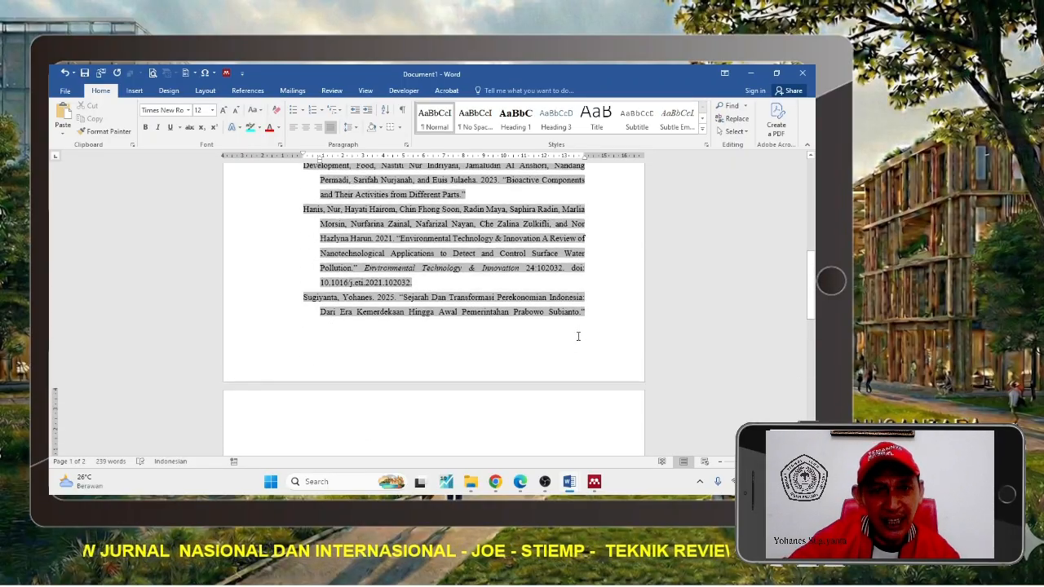
scroll(578, 336, up, 2)
Highlight "Development" in the first bibliography entry in turquoise and the first author's name in the 2021 entry in bright green.
click(397, 226)
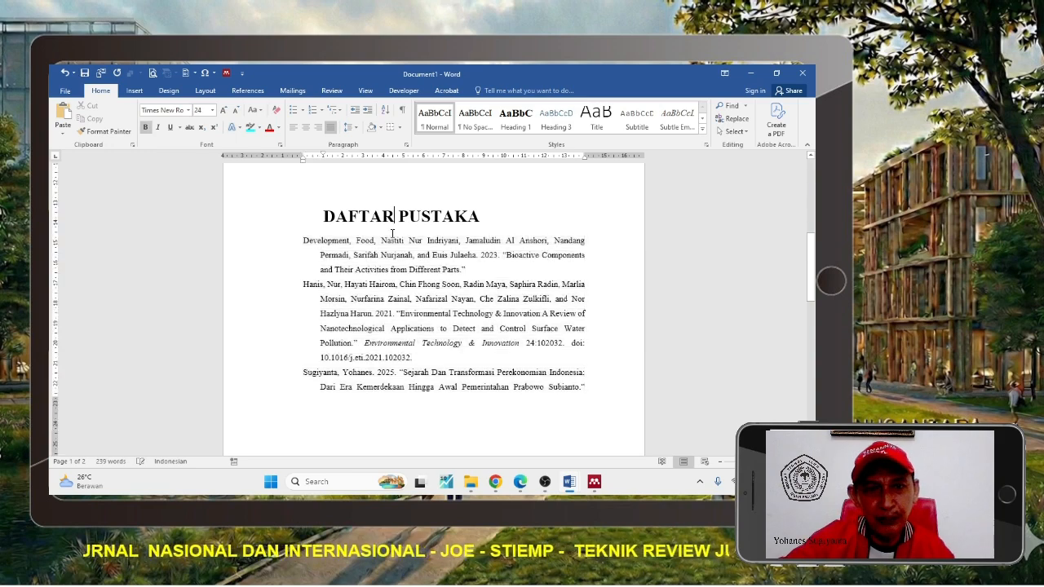
drag(350, 239, 279, 243)
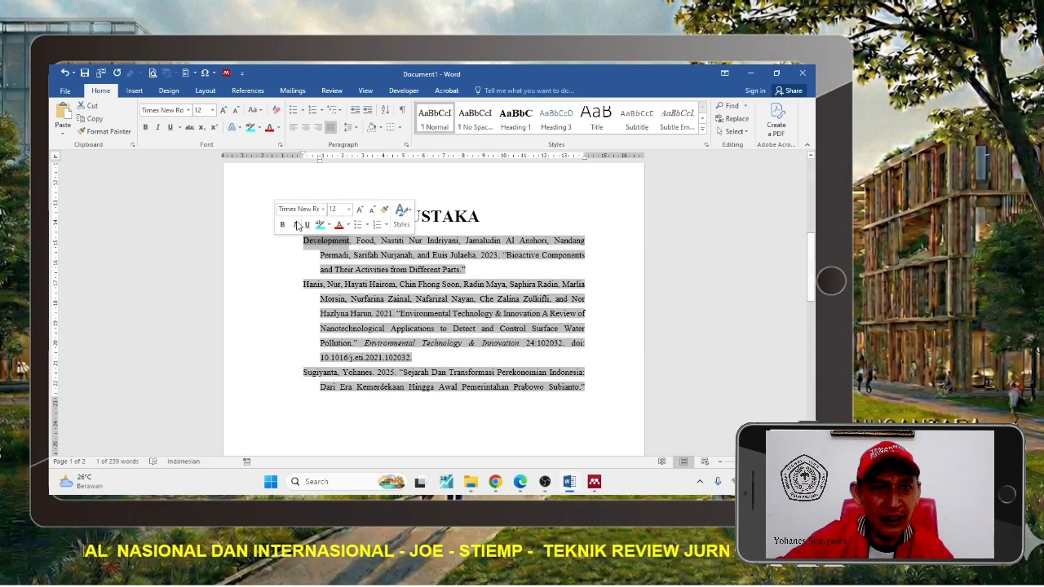
click(251, 127)
click(356, 291)
click(328, 284)
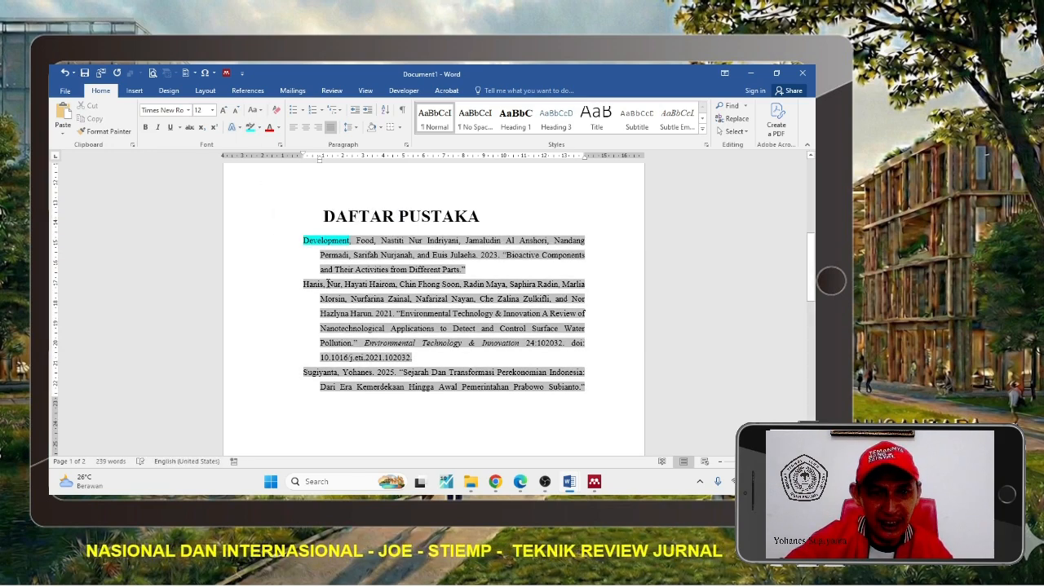
drag(341, 285, 271, 287)
click(258, 127)
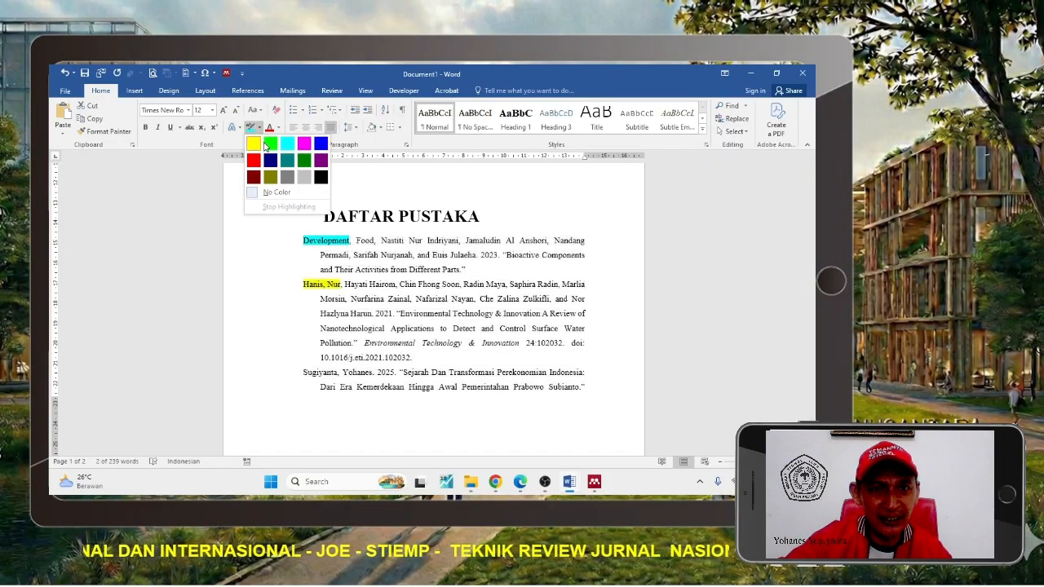
click(270, 142)
click(317, 254)
Highlight the author and year of the 2025 bibliography entry and the author's name in the 2013 entry in bright green.
scroll(316, 255, down, 6)
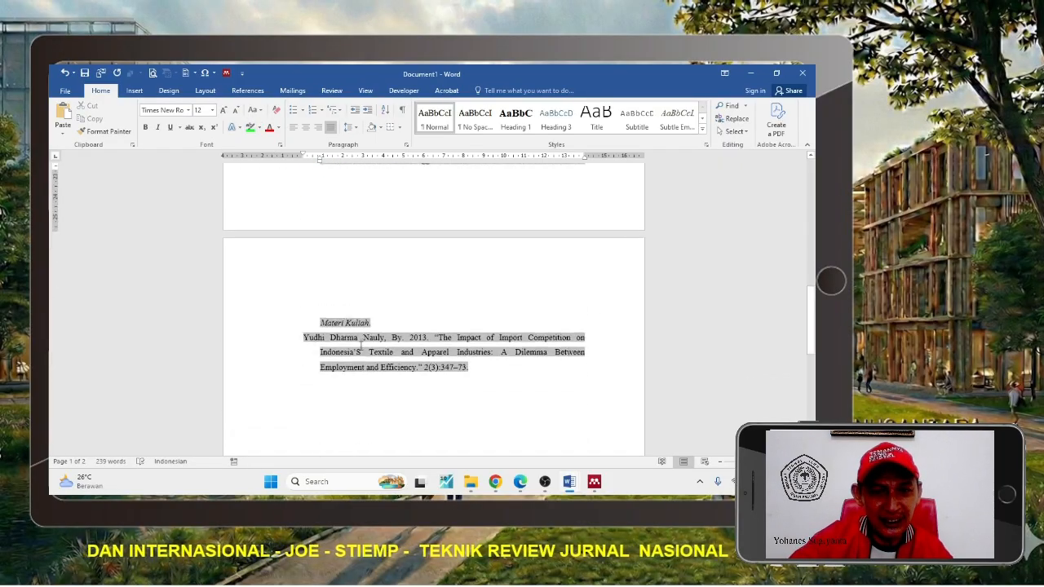
scroll(361, 263, up, 4)
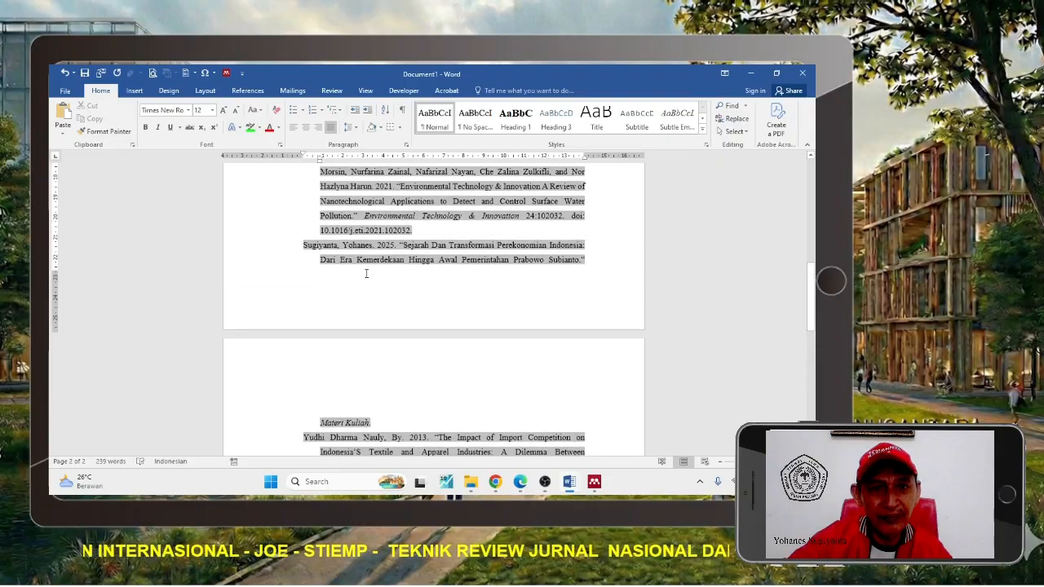
drag(396, 247, 285, 247)
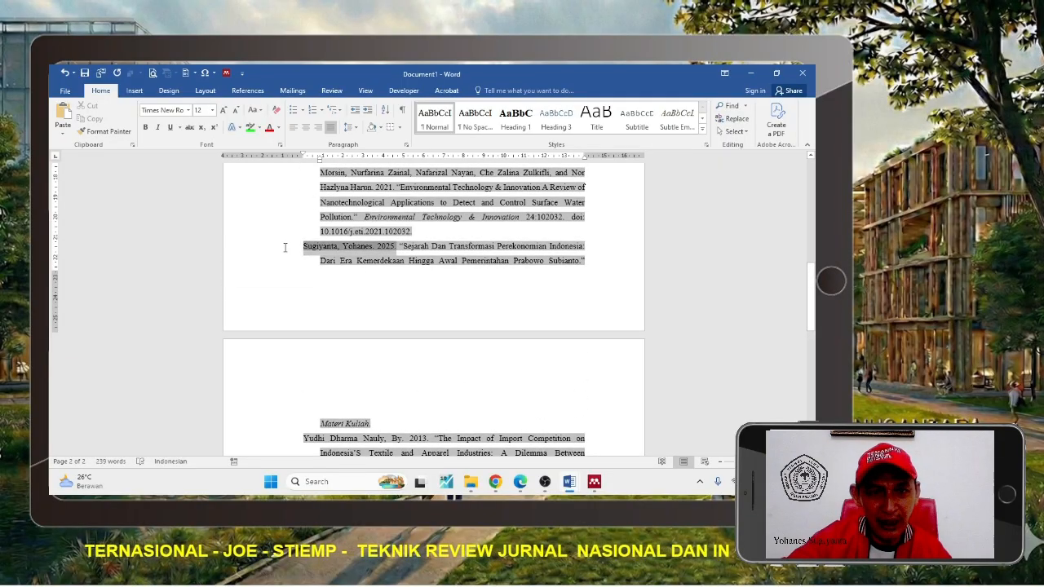
click(250, 127)
scroll(424, 357, down, 3)
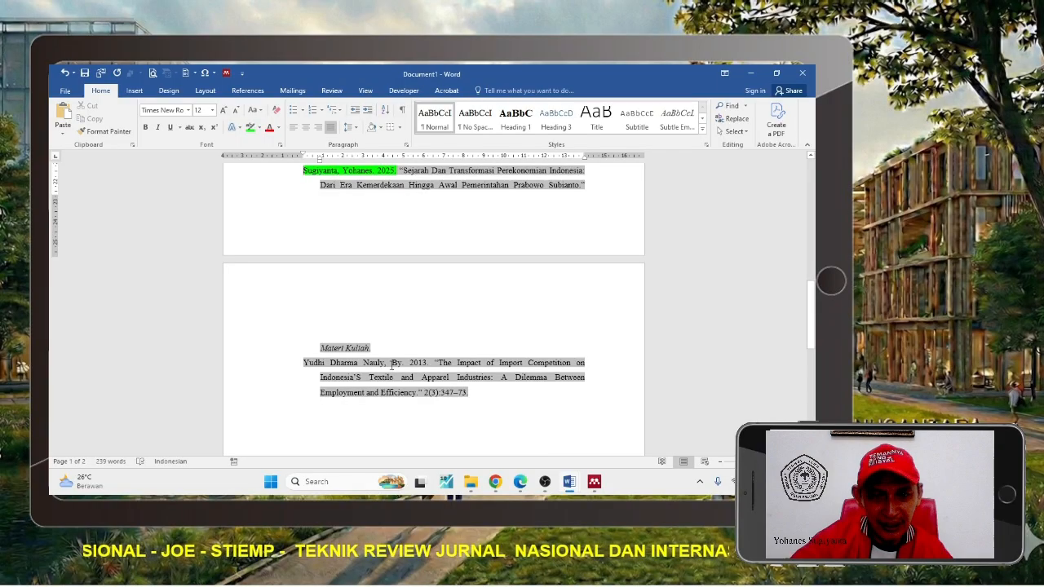
drag(388, 364, 283, 362)
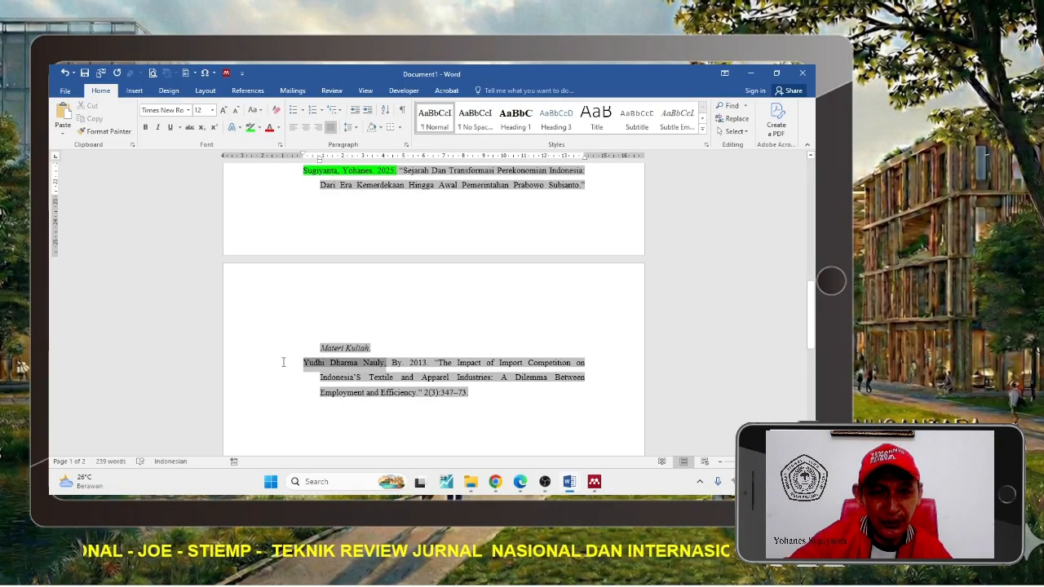
click(250, 127)
Review the highlighted bibliography entries on both pages and the highlighted citations in the passages above them.
scroll(457, 254, up, 8)
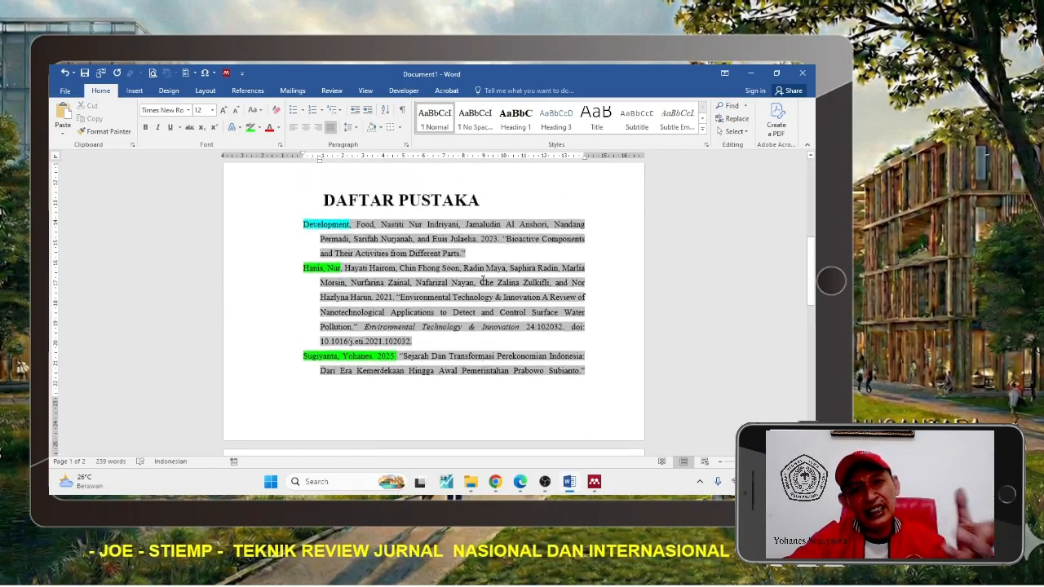
scroll(484, 282, down, 15)
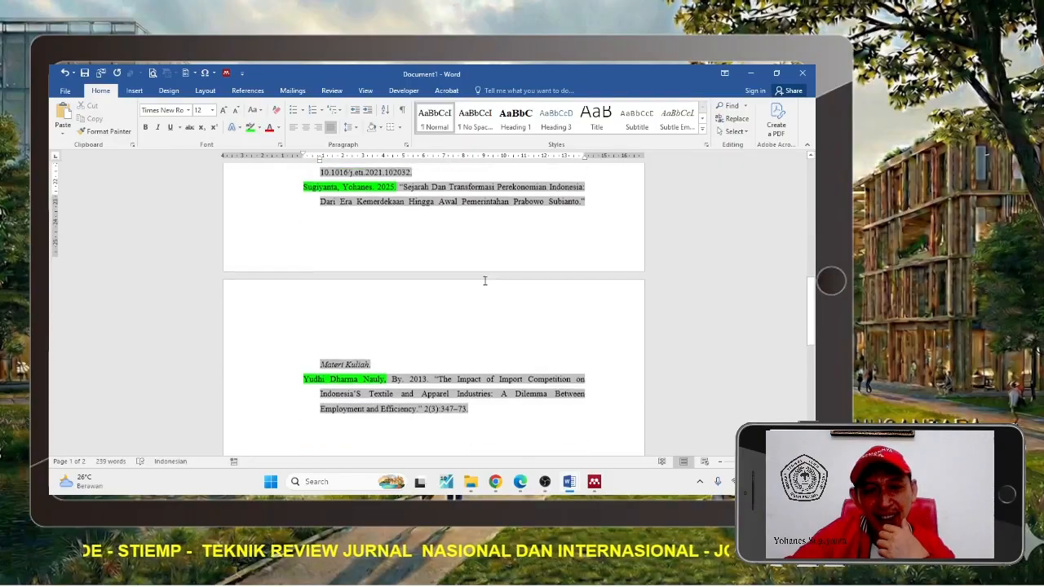
scroll(485, 294, up, 12)
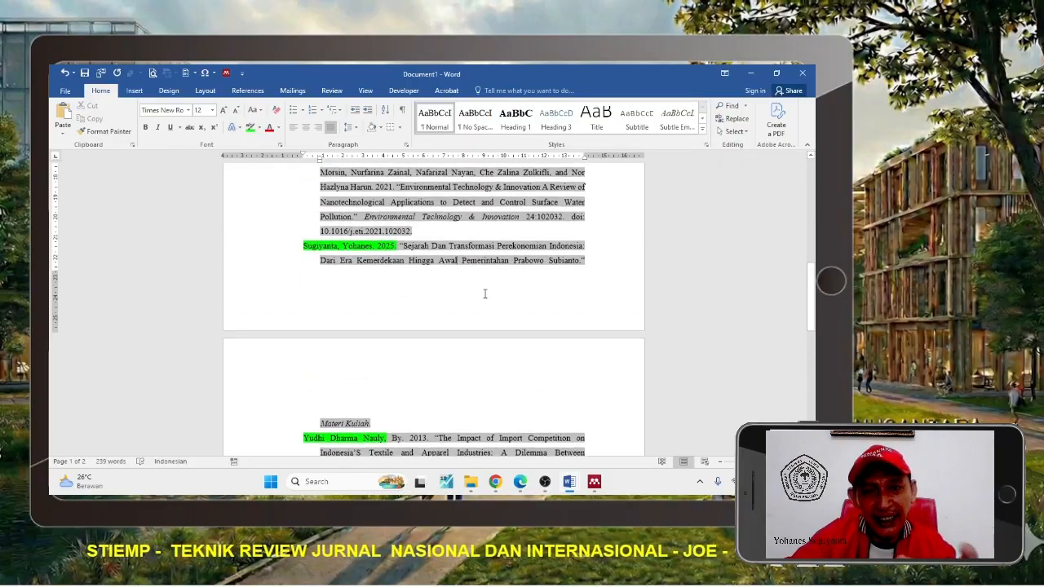
scroll(484, 293, down, 6)
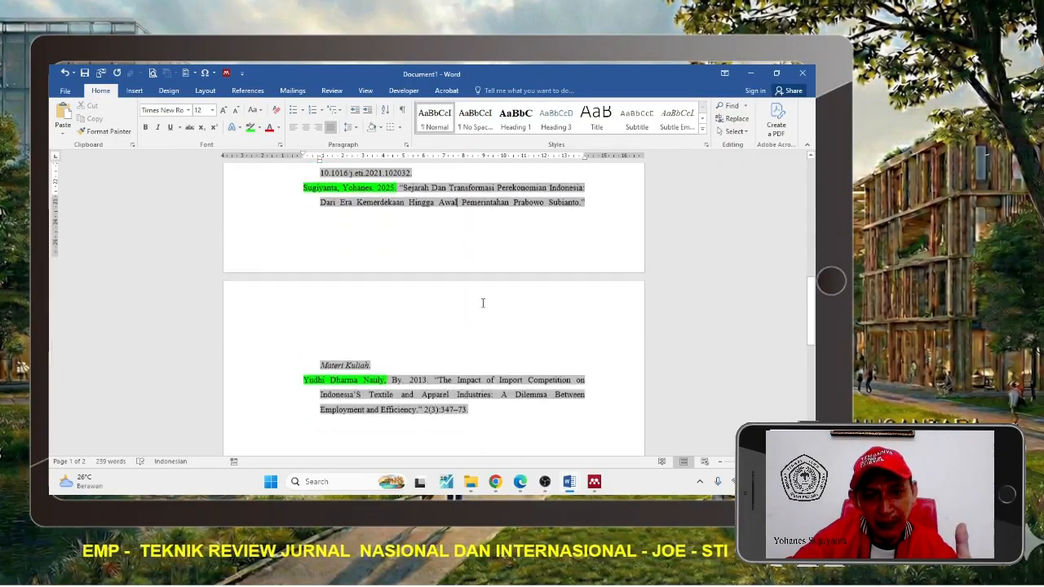
scroll(482, 303, up, 3)
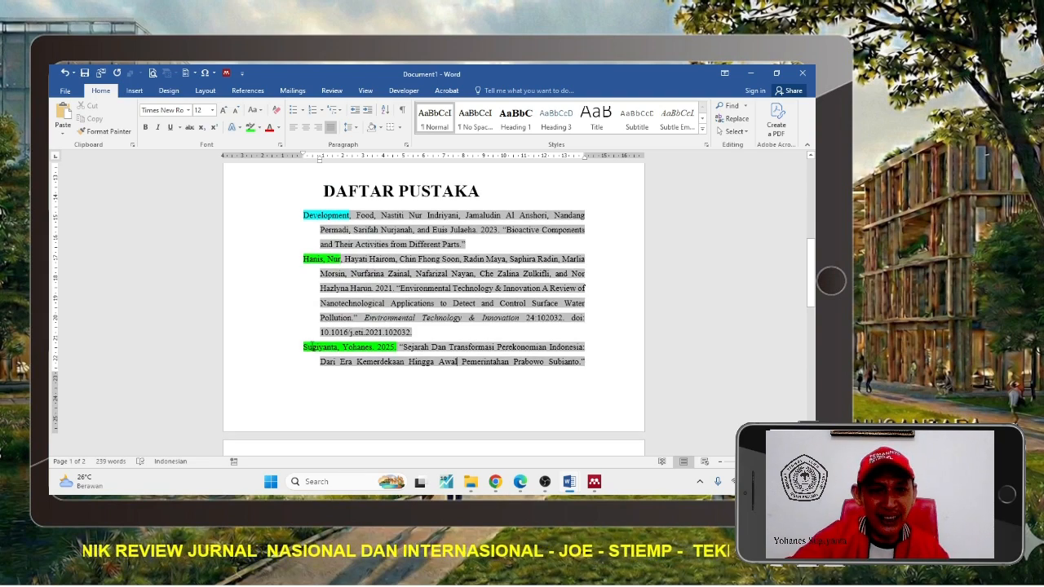
scroll(323, 356, down, 8)
scroll(407, 402, up, 4)
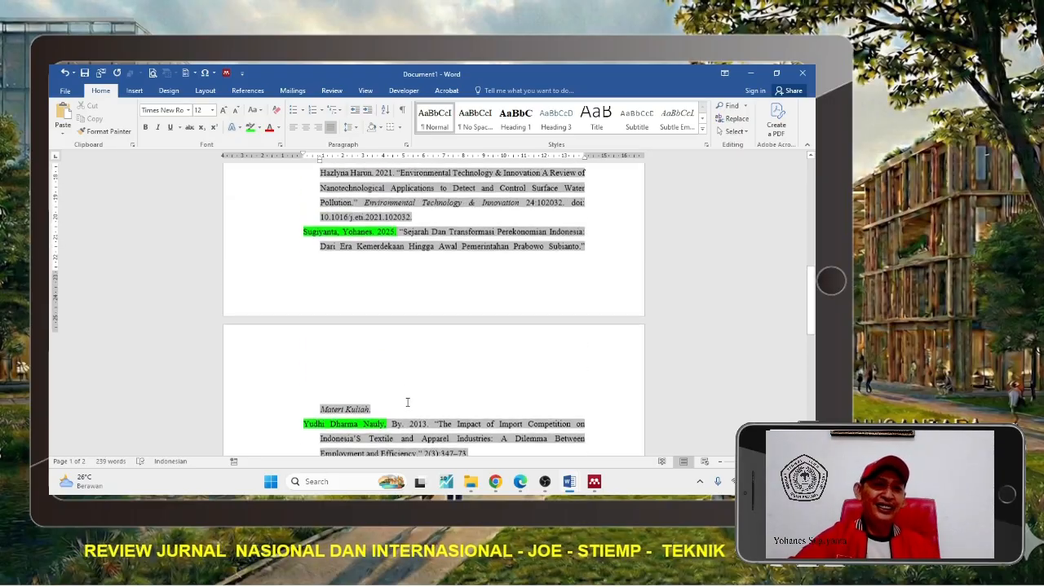
scroll(407, 402, up, 10)
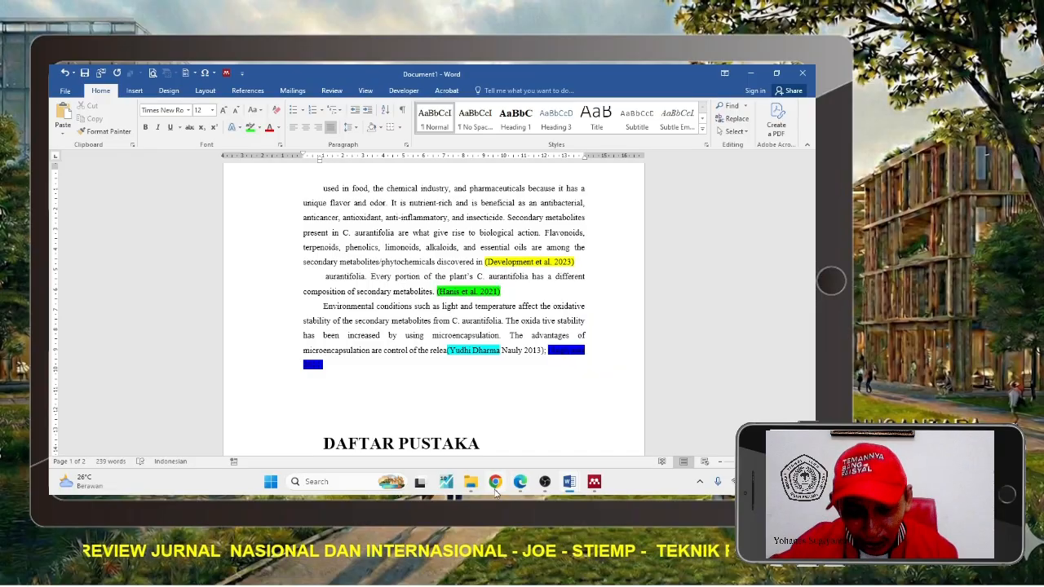
Switch to Chrome, show the Google Scholar author profile, and snap the browser window to the left half of the screen.
click(518, 483)
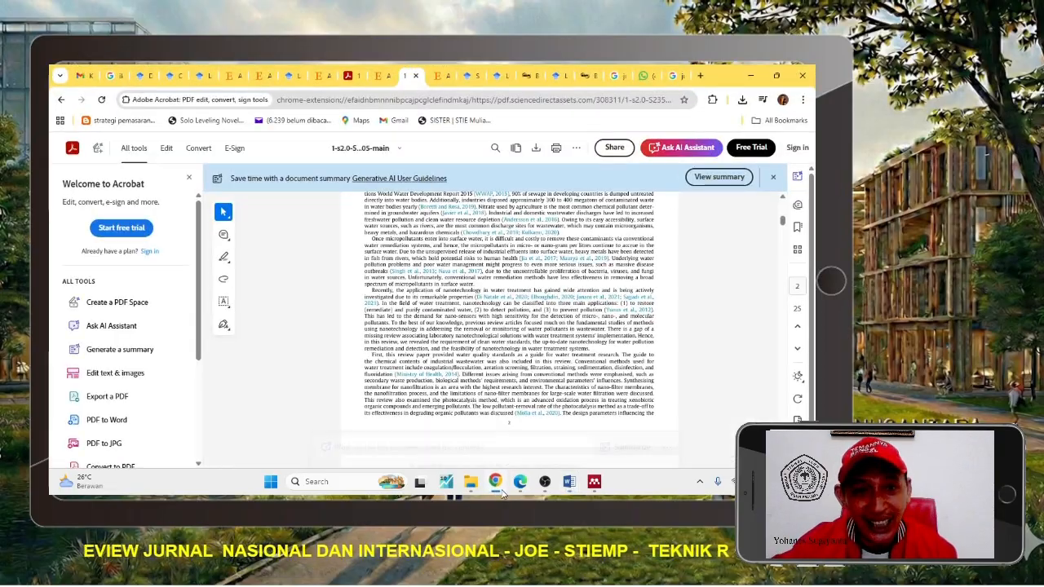
click(138, 77)
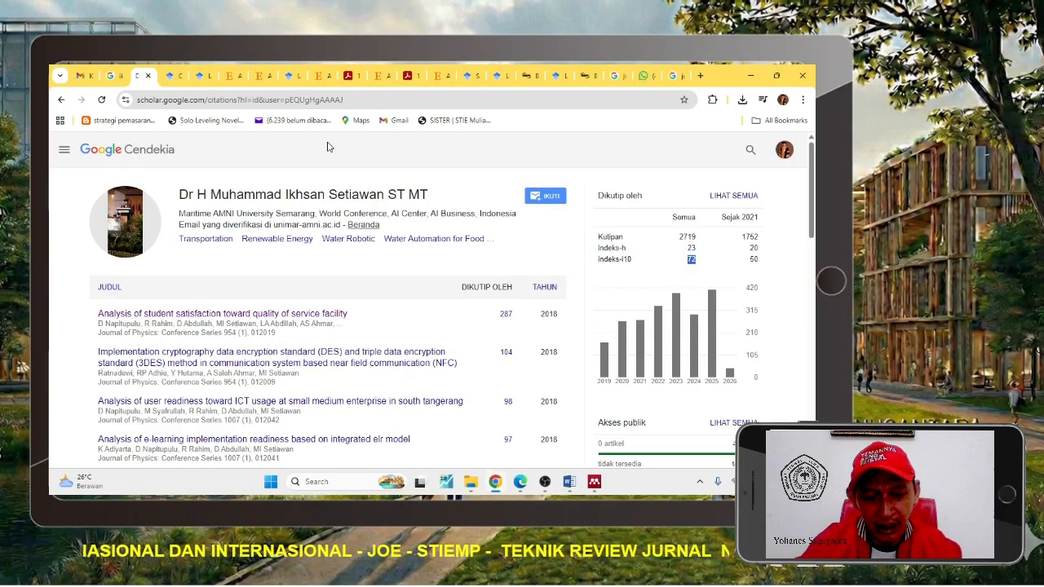
key(super+Left)
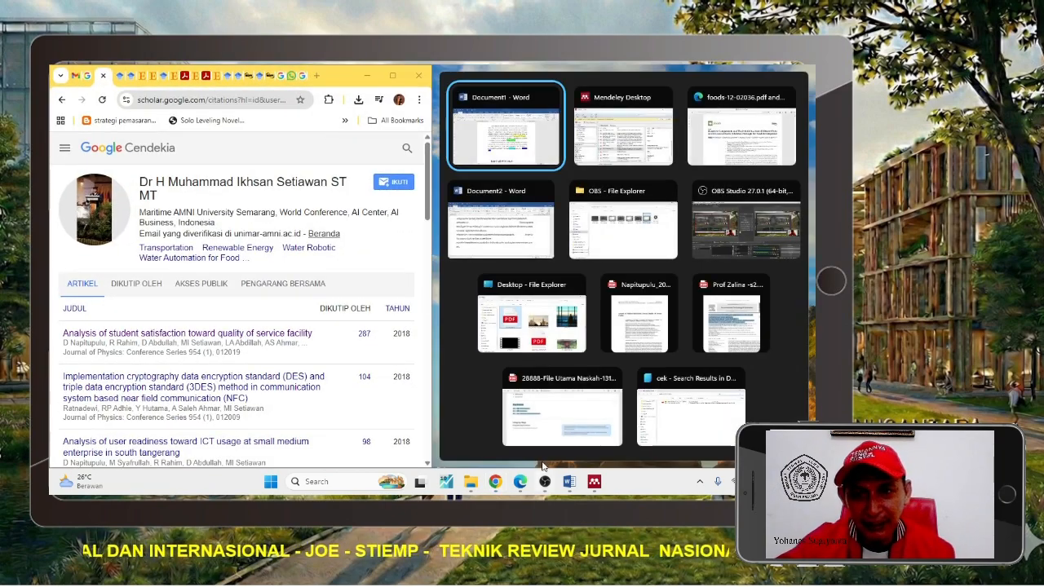
Switch to Edge with foods-12-02036.pdf and snap its window to the right half of the screen beside the Google Scholar profile.
click(521, 482)
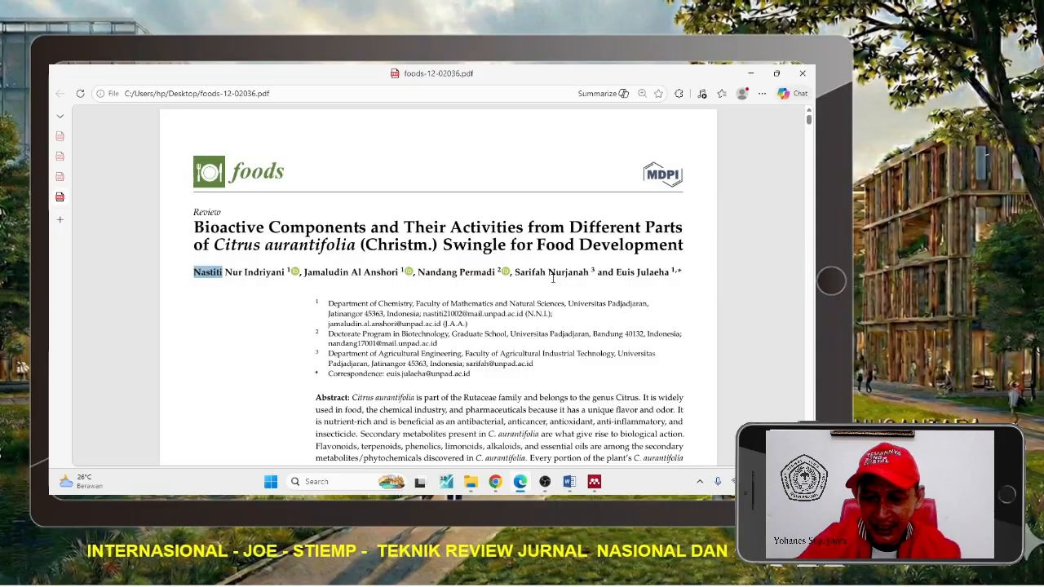
key(super+Right)
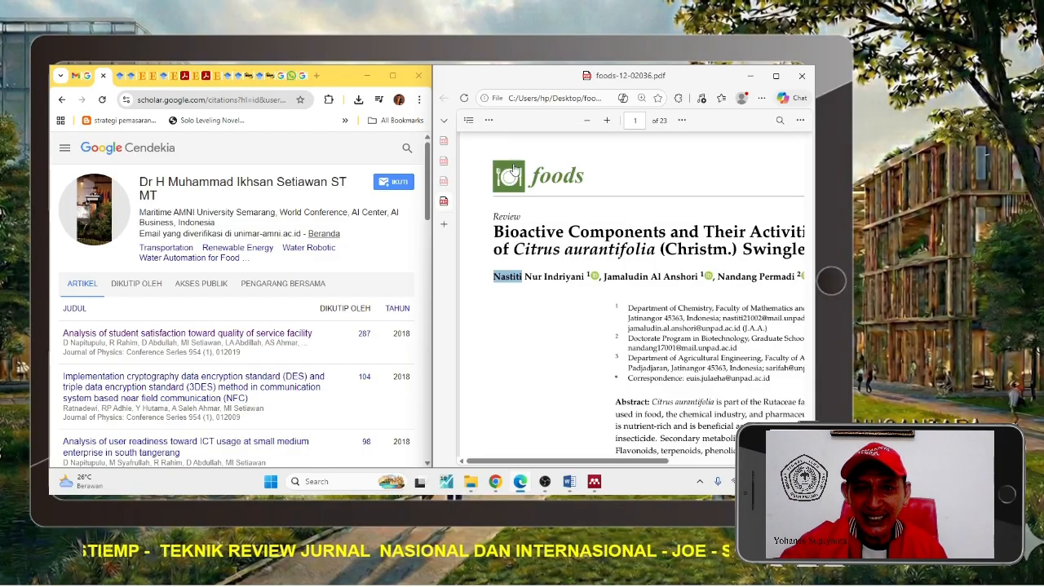
scroll(550, 192, down, 2)
scroll(541, 201, up, 2)
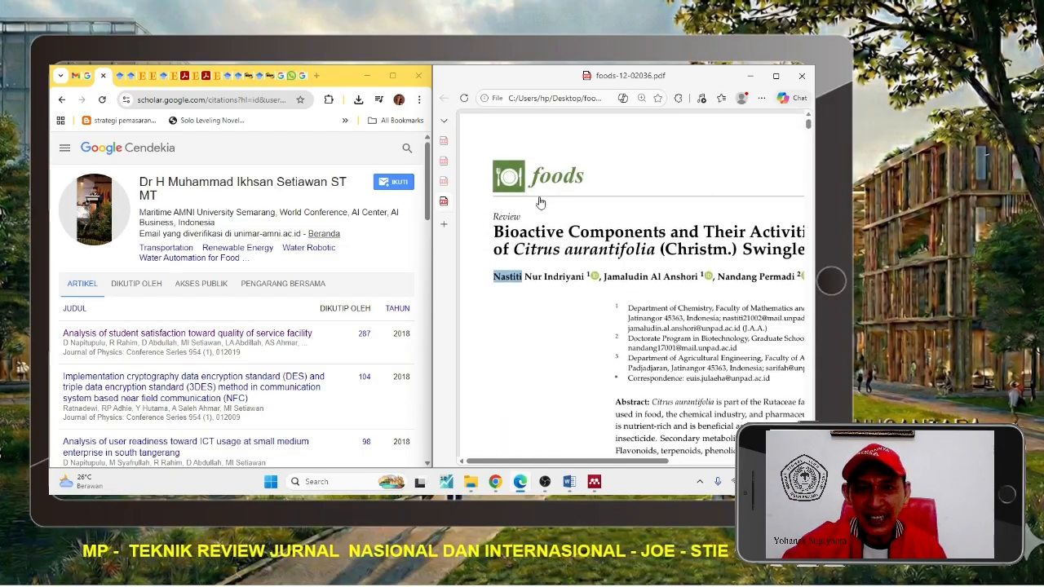
Select the full two-line article title on the PDF's first page to point it out, and clear the selection.
click(499, 232)
drag(496, 229, 773, 254)
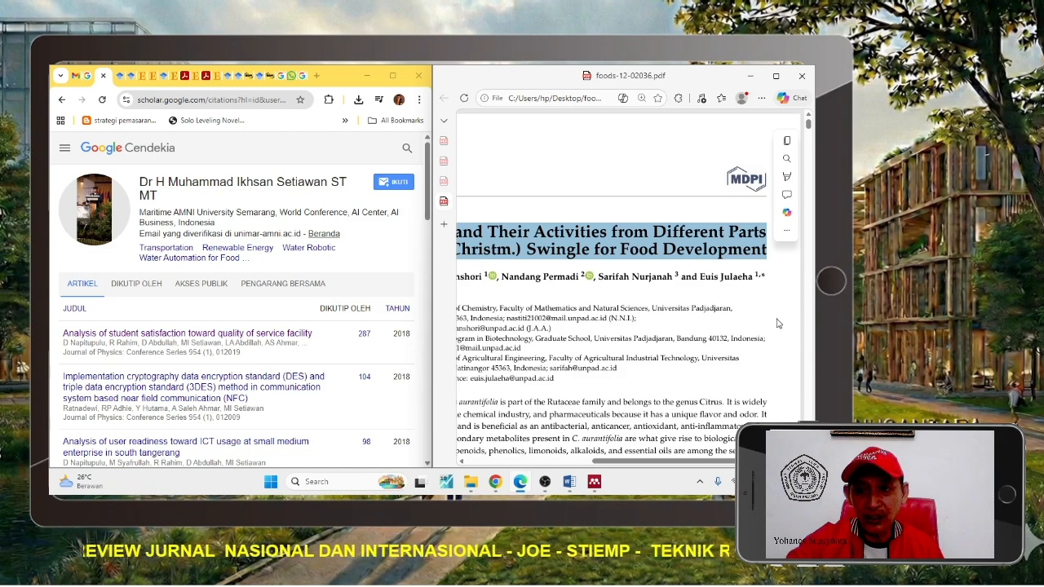
drag(684, 462, 563, 457)
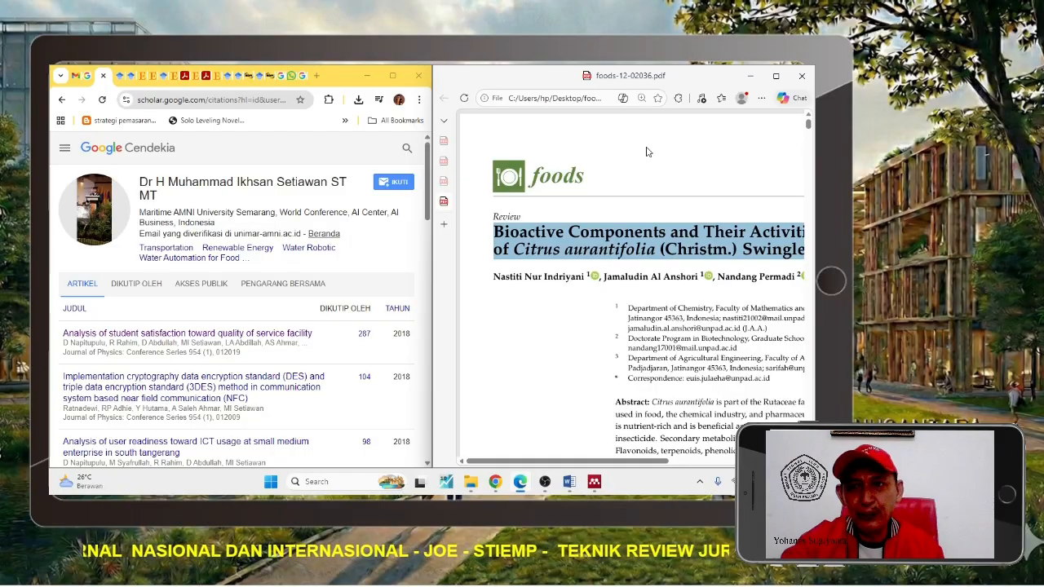
click(667, 198)
Look through the article's opening pages, zoom the PDF out to fit more of the page width, and return to the first page.
scroll(666, 223, down, 3)
scroll(666, 224, down, 10)
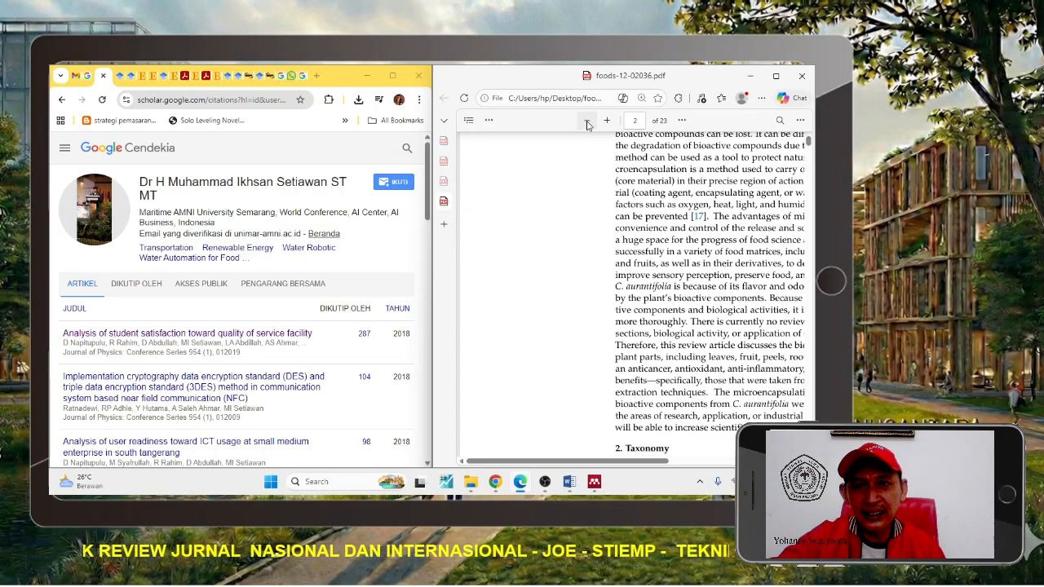
click(588, 122)
click(588, 121)
click(588, 122)
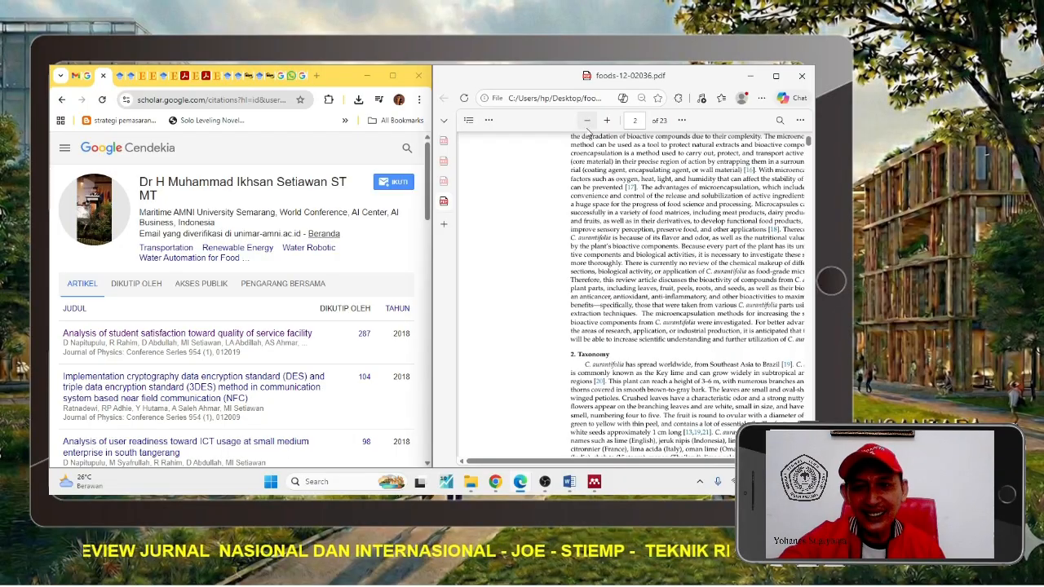
click(587, 121)
scroll(569, 300, up, 10)
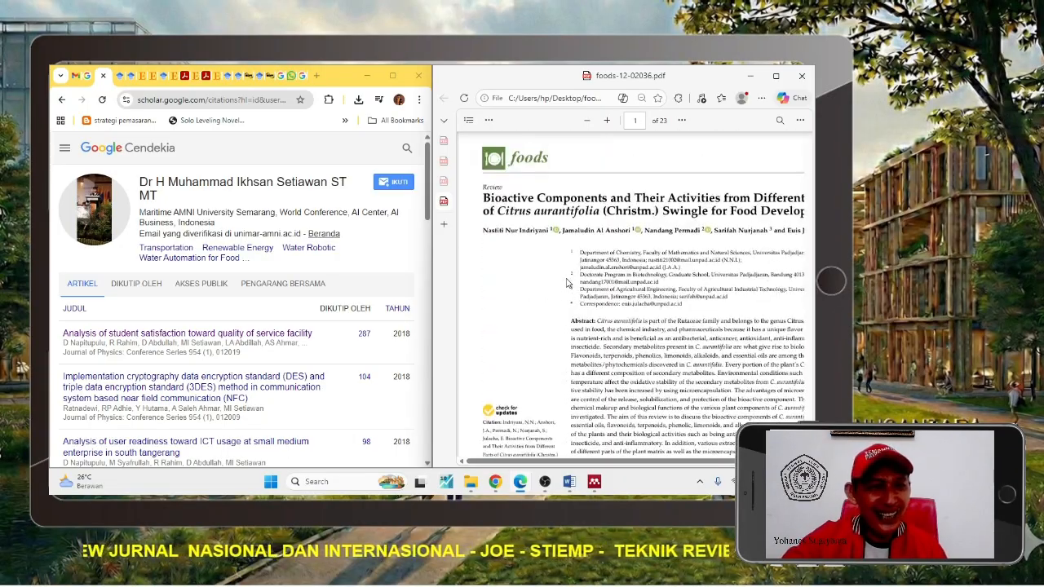